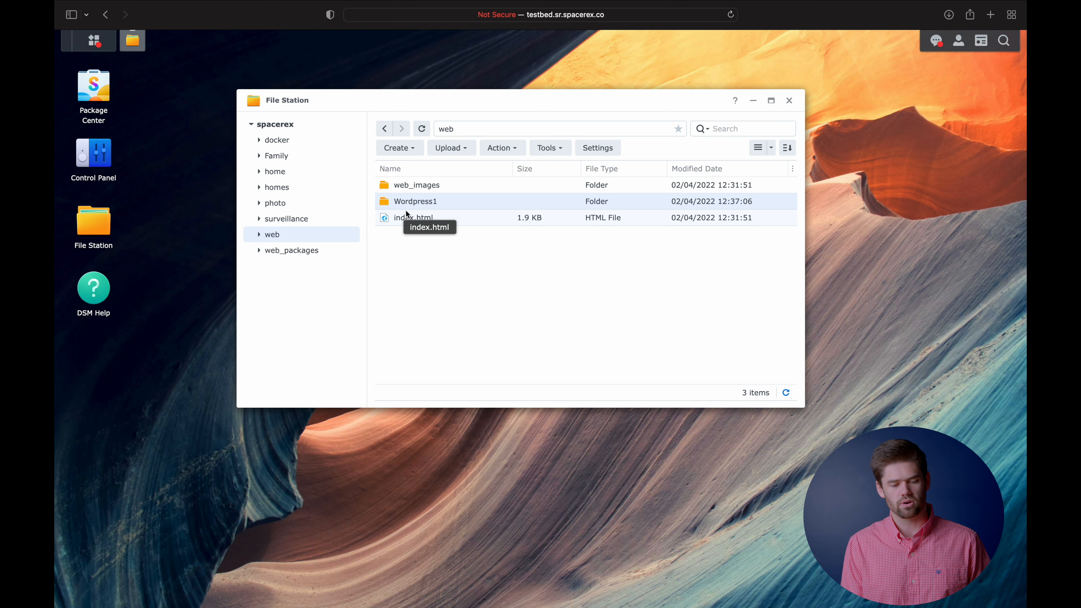
Upload the wordpress folder from Downloads into Wordpress1, overwriting existing files
{"action": "double_click", "coordinate": [438, 203]}
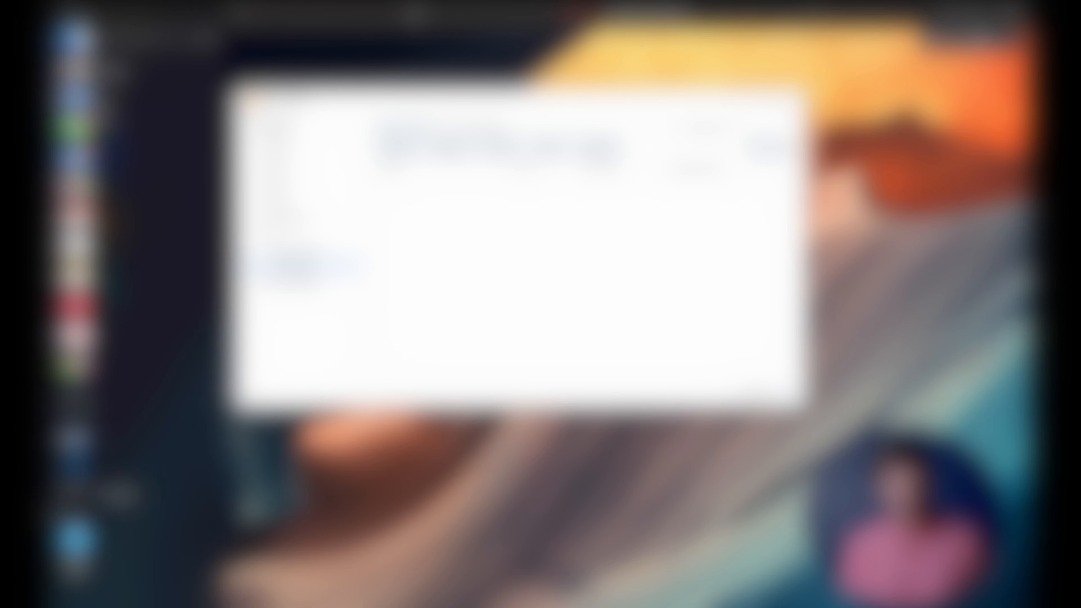
{"action": "left_click", "coordinate": [56, 539]}
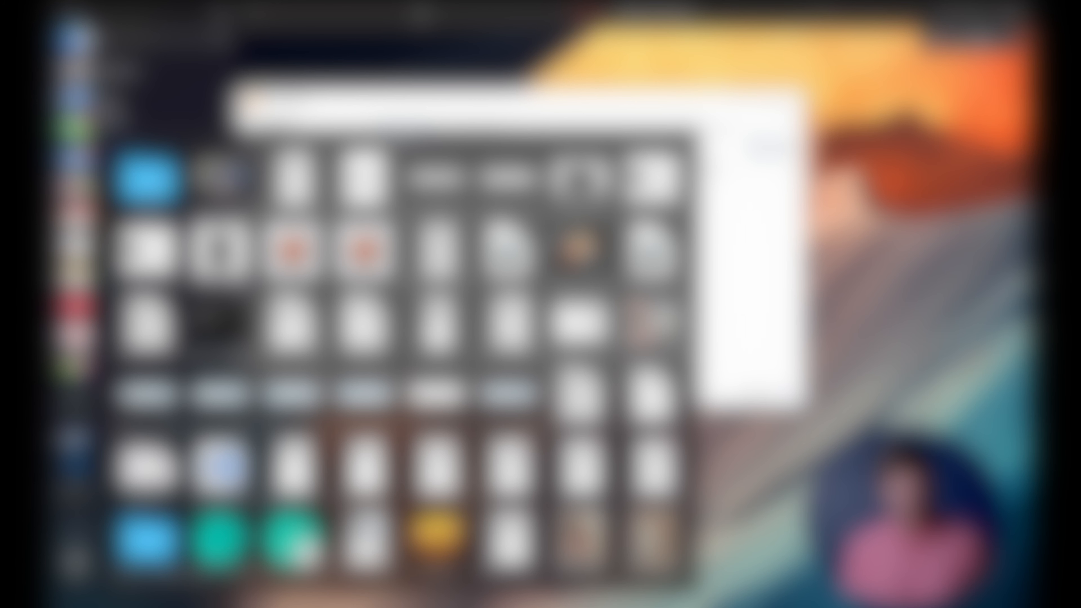
{"action": "left_click_drag", "start_coordinate": [147, 179], "coordinate": [441, 244]}
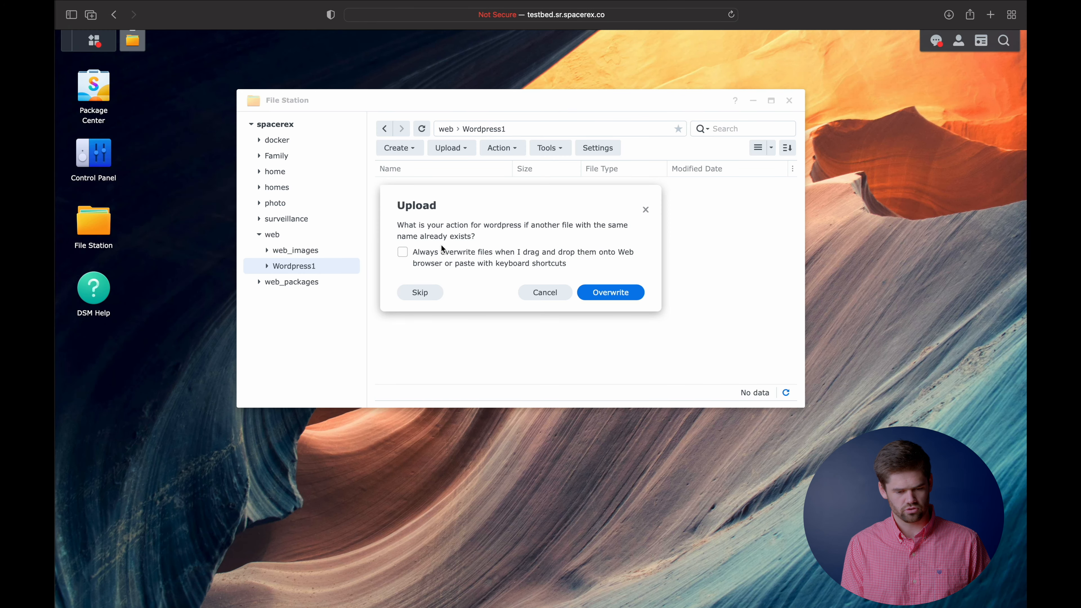
{"action": "left_click", "coordinate": [596, 292]}
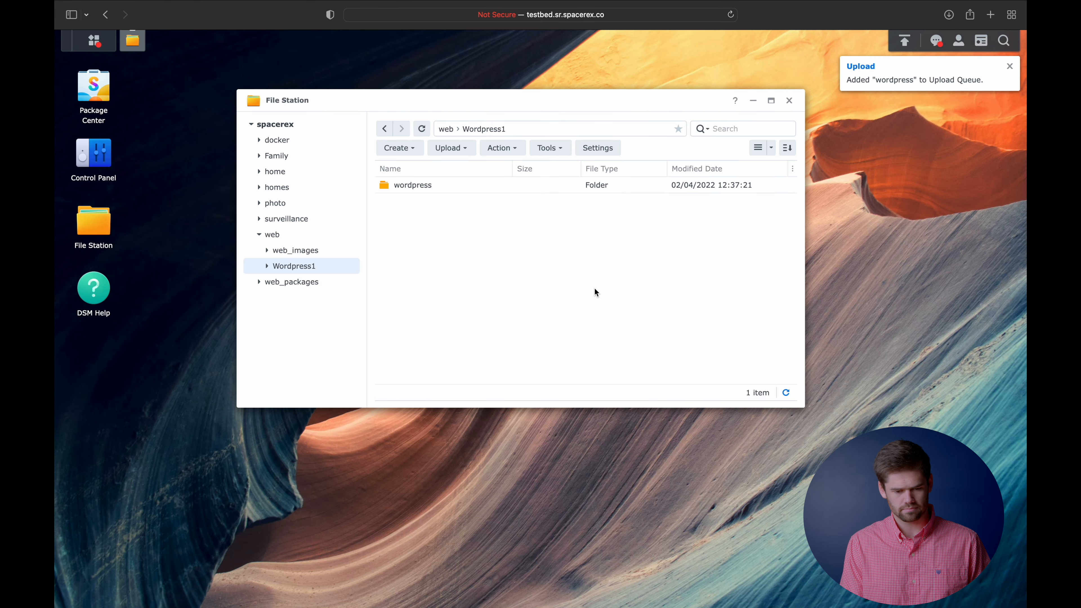
Check that the uploaded wordpress folder holds wp-admin, wp-content and wp-includes, then open the DSM main menu
{"action": "double_click", "coordinate": [429, 184]}
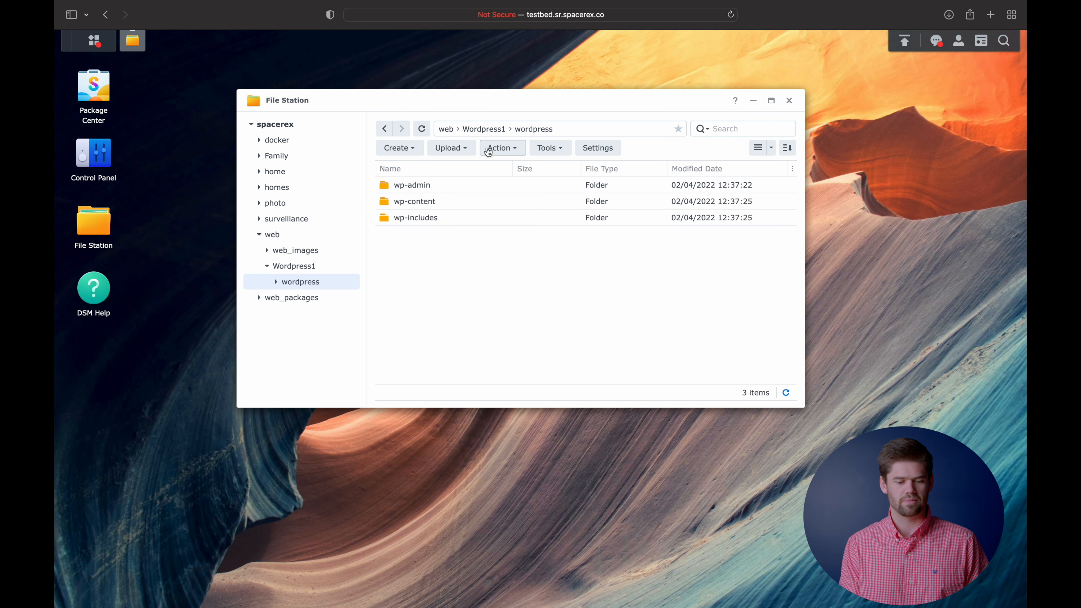
{"action": "left_click", "coordinate": [478, 131]}
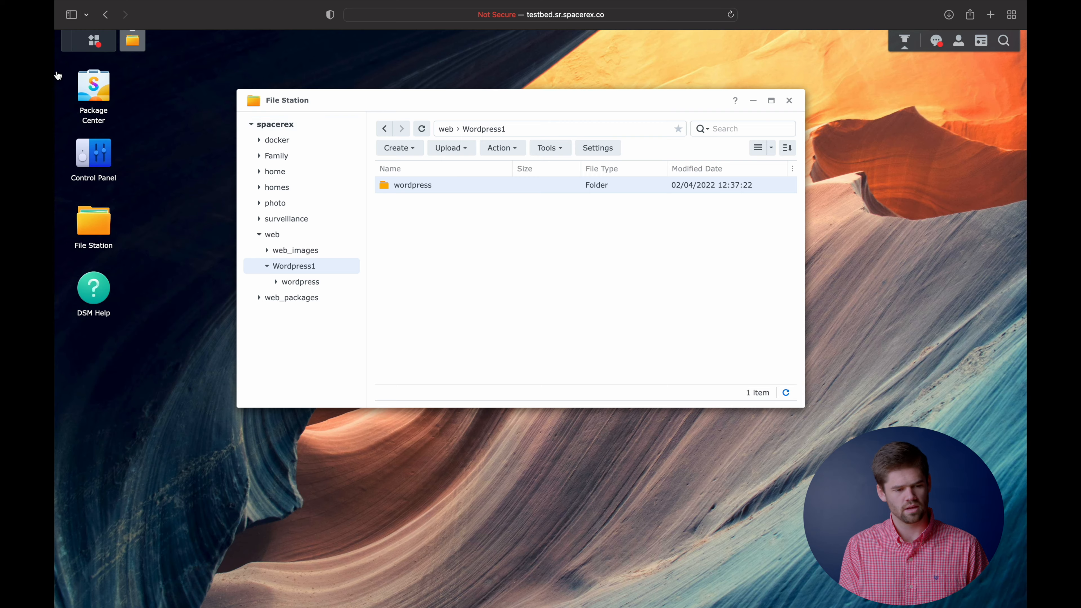
{"action": "left_click", "coordinate": [94, 42]}
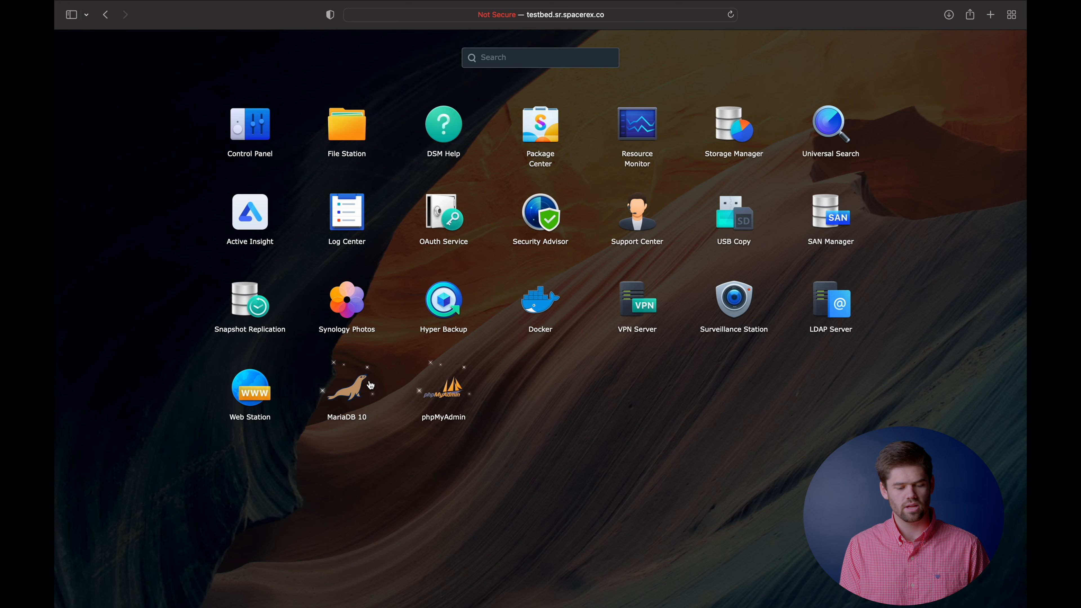
Log in to phpMyAdmin on MariaDB 10 as root with the account password, declining to save it
{"action": "left_click", "coordinate": [450, 396]}
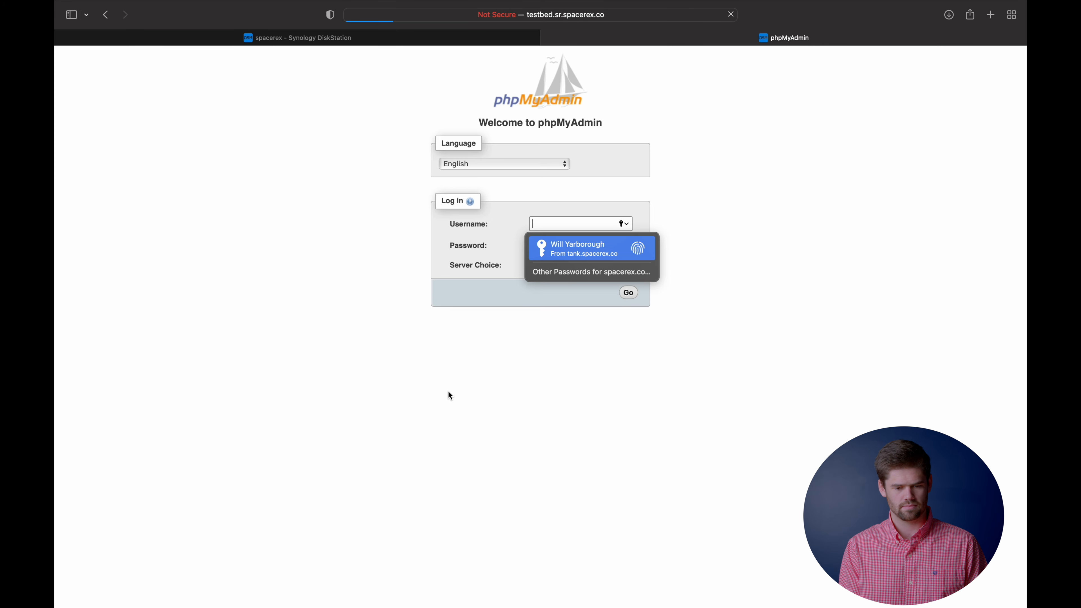
{"action": "left_click", "coordinate": [546, 222]}
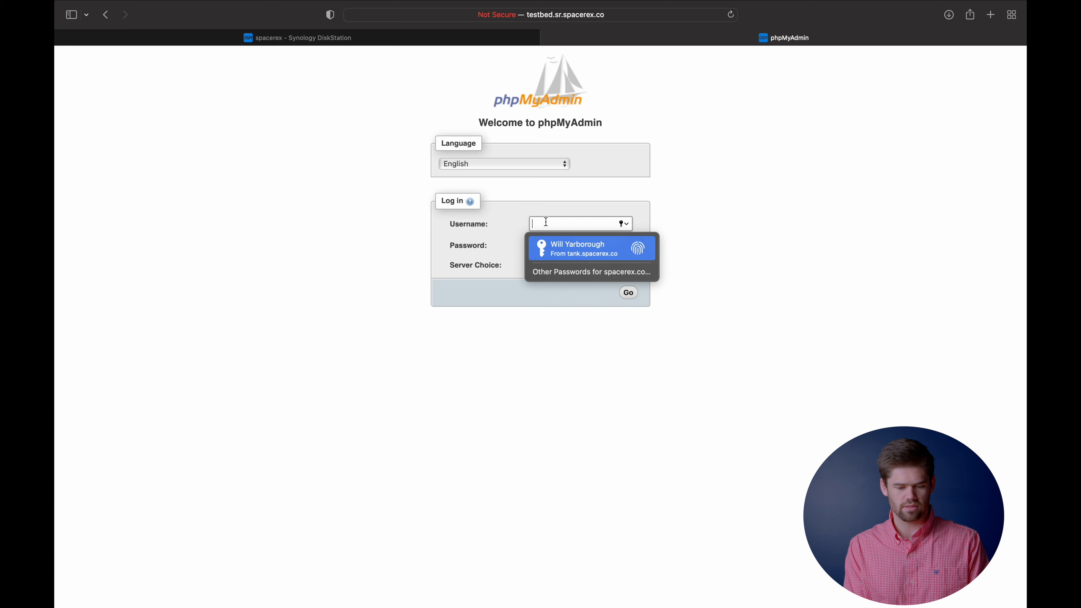
{"action": "type", "text": "root"}
{"action": "key", "text": "Tab"}
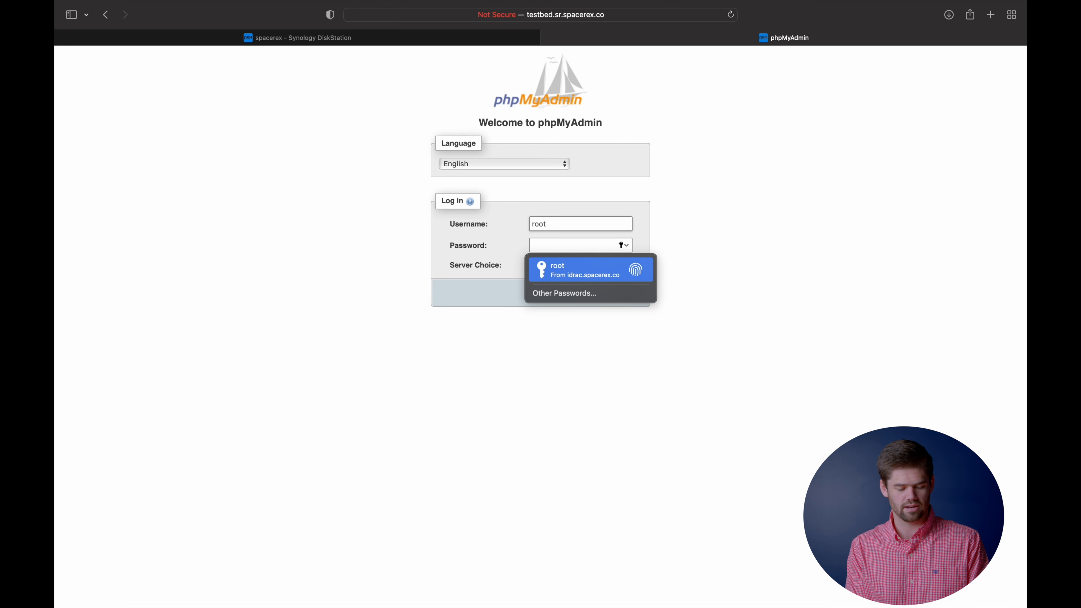
{"action": "type", "text": "•••••••••••"}
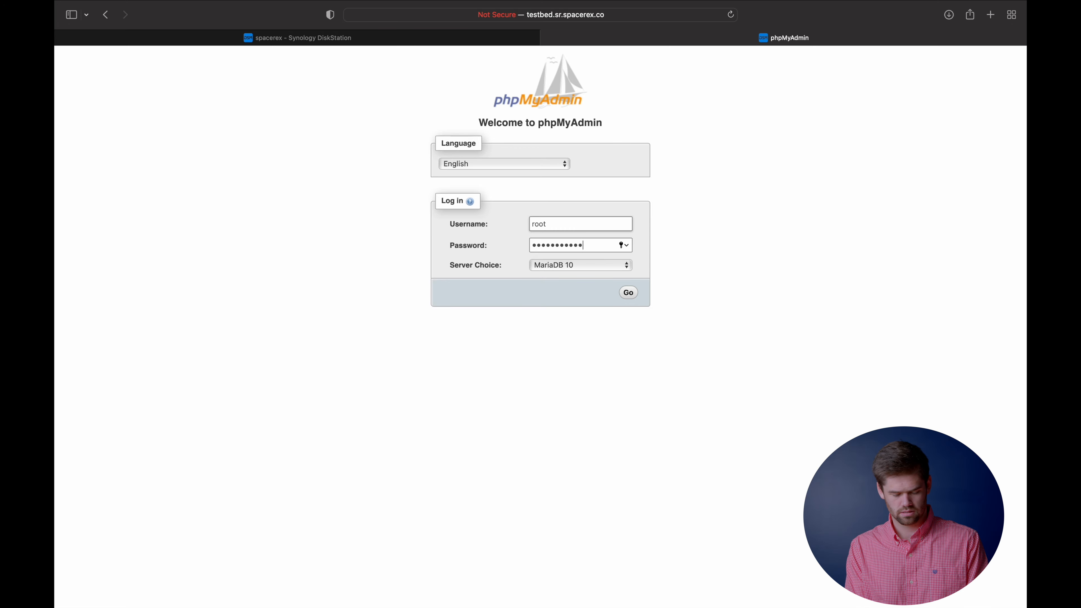
{"action": "key", "text": "Return"}
{"action": "left_click", "coordinate": [560, 388]}
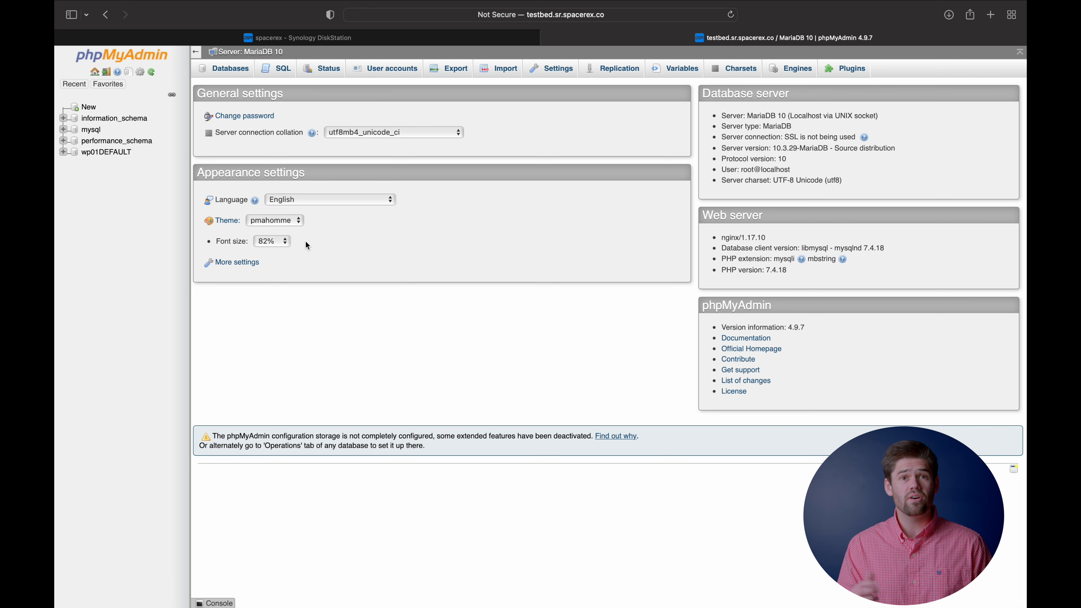
Create a new database named wp01 from the New form
{"action": "left_click", "coordinate": [92, 112]}
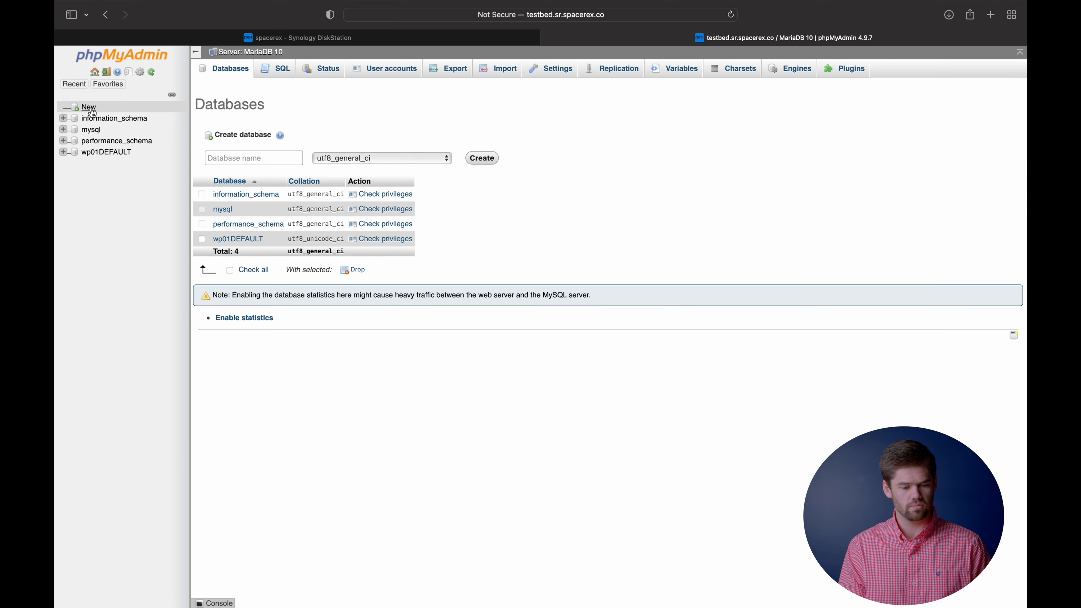
{"action": "left_click", "coordinate": [249, 158]}
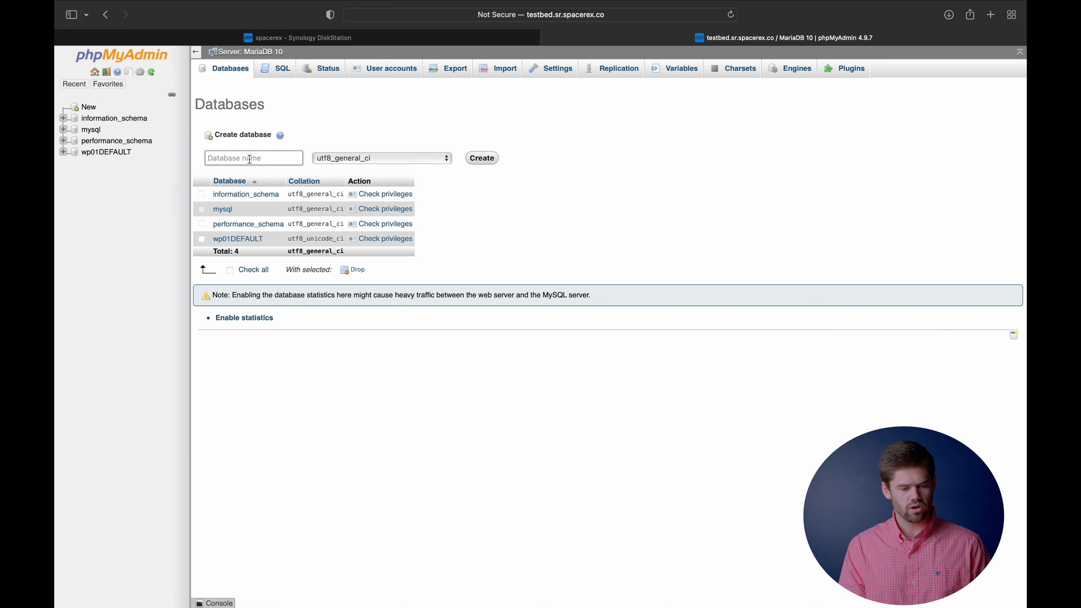
{"action": "type", "text": "wp01"}
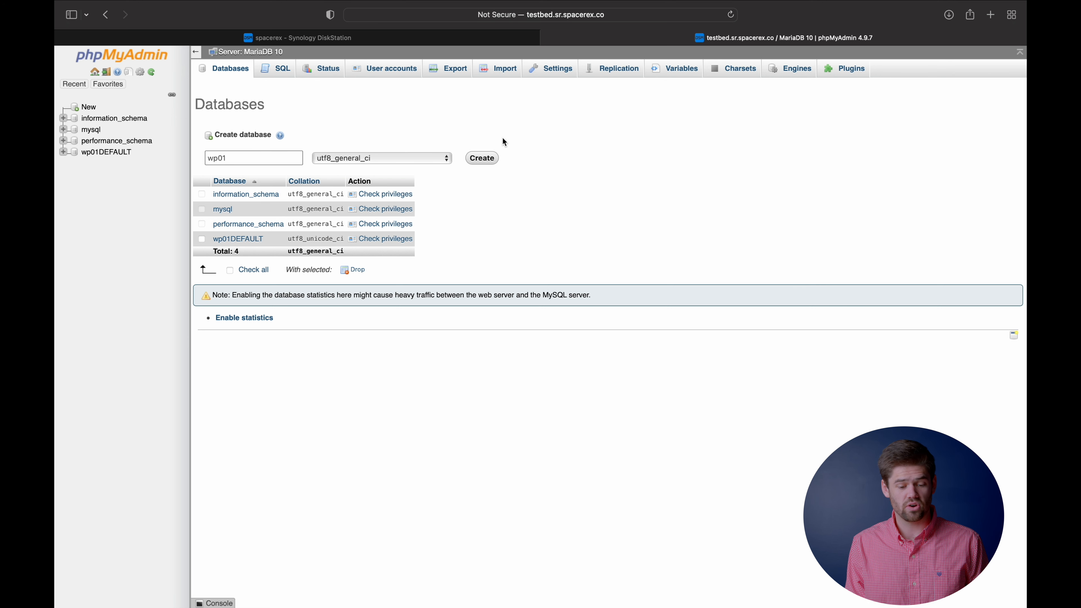
{"action": "left_click", "coordinate": [488, 166]}
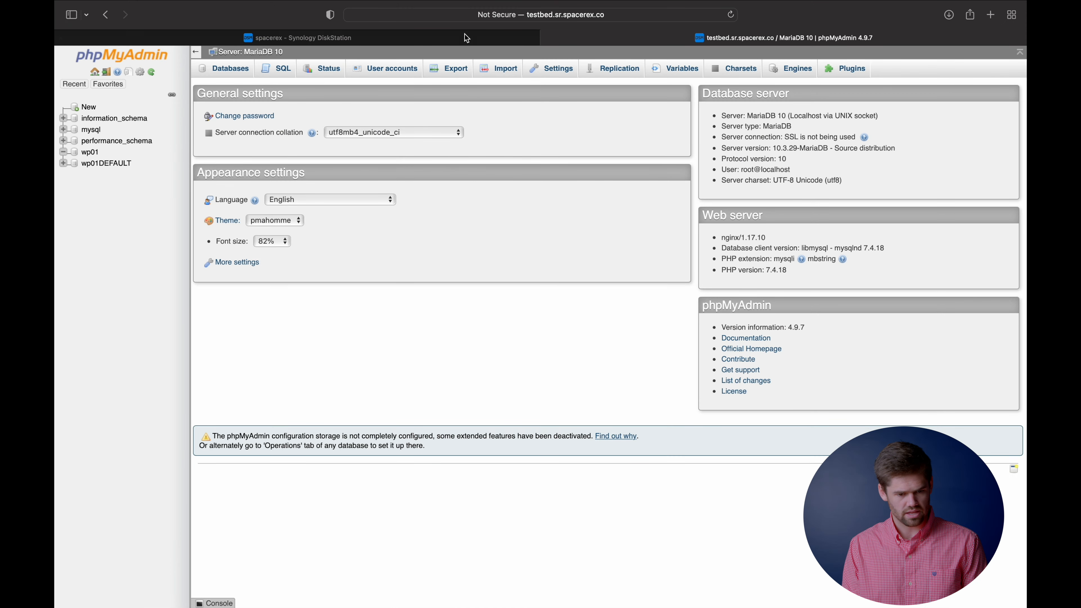
Begin adding user wp01u with host name Local, rejecting the browser's suggested password
{"action": "left_click", "coordinate": [393, 70]}
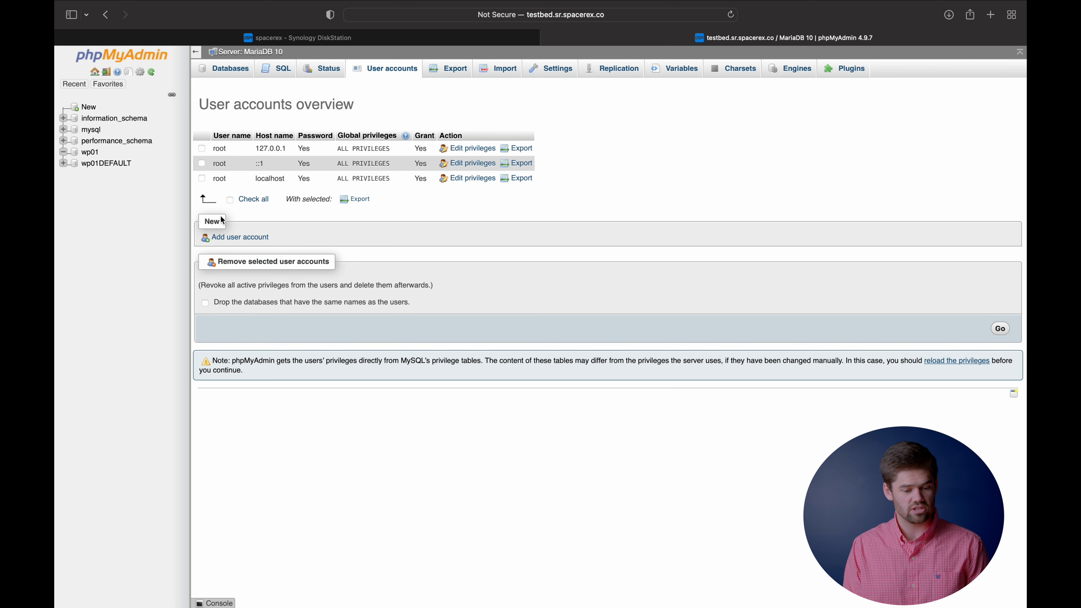
{"action": "left_click", "coordinate": [237, 238]}
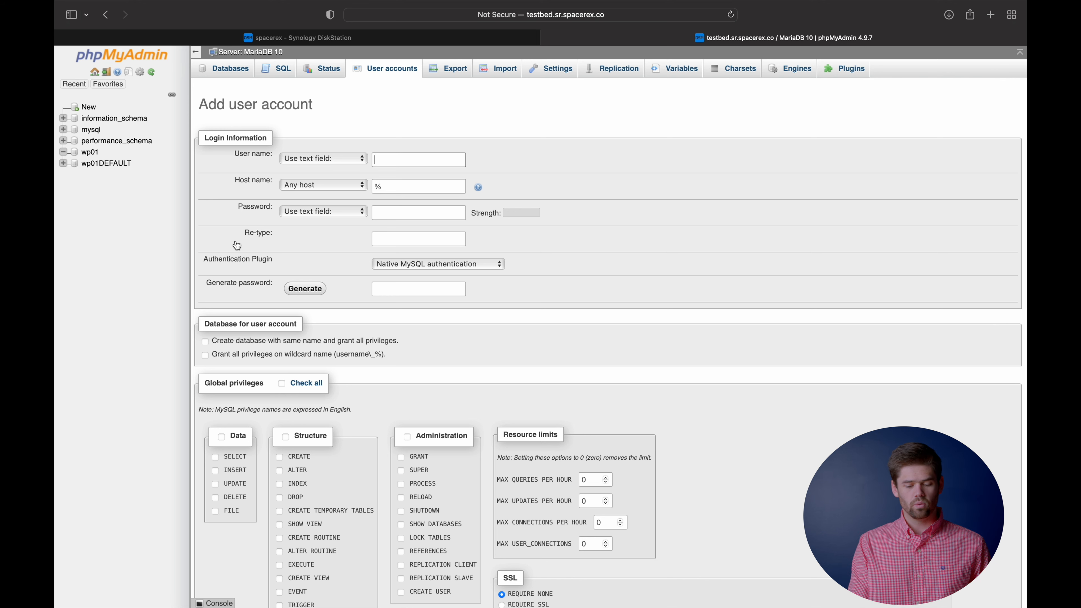
{"action": "type", "text": "wp01u"}
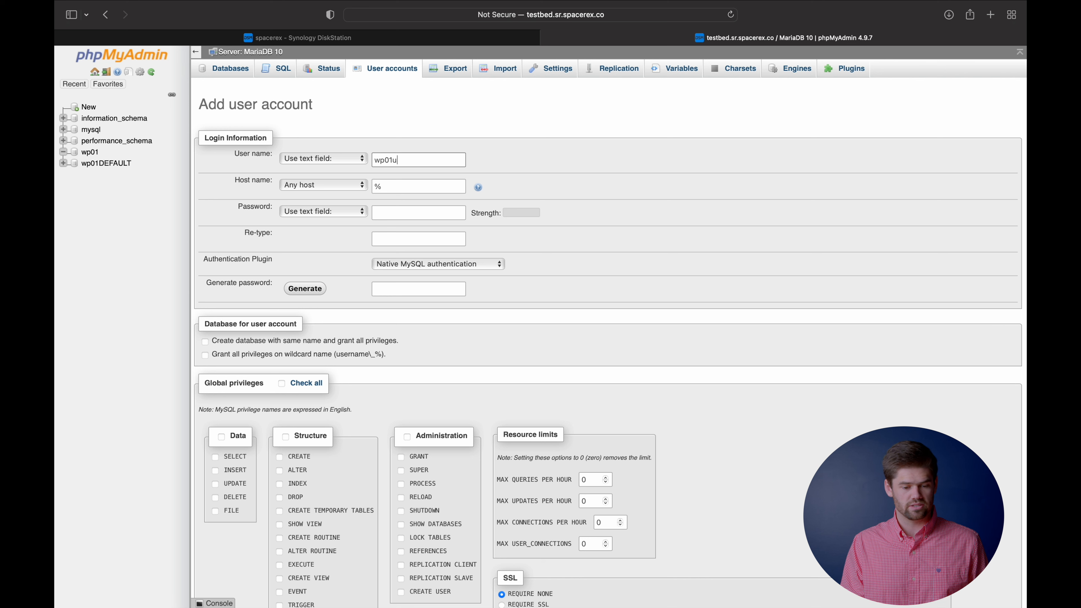
{"action": "left_click", "coordinate": [318, 181]}
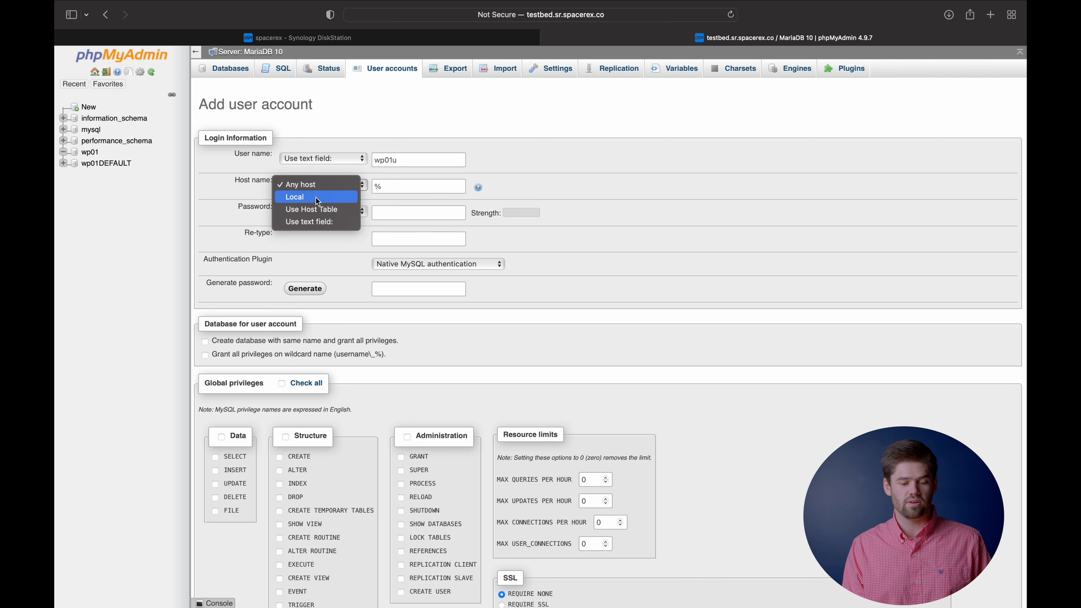
{"action": "left_click", "coordinate": [315, 196]}
{"action": "left_click", "coordinate": [402, 185]}
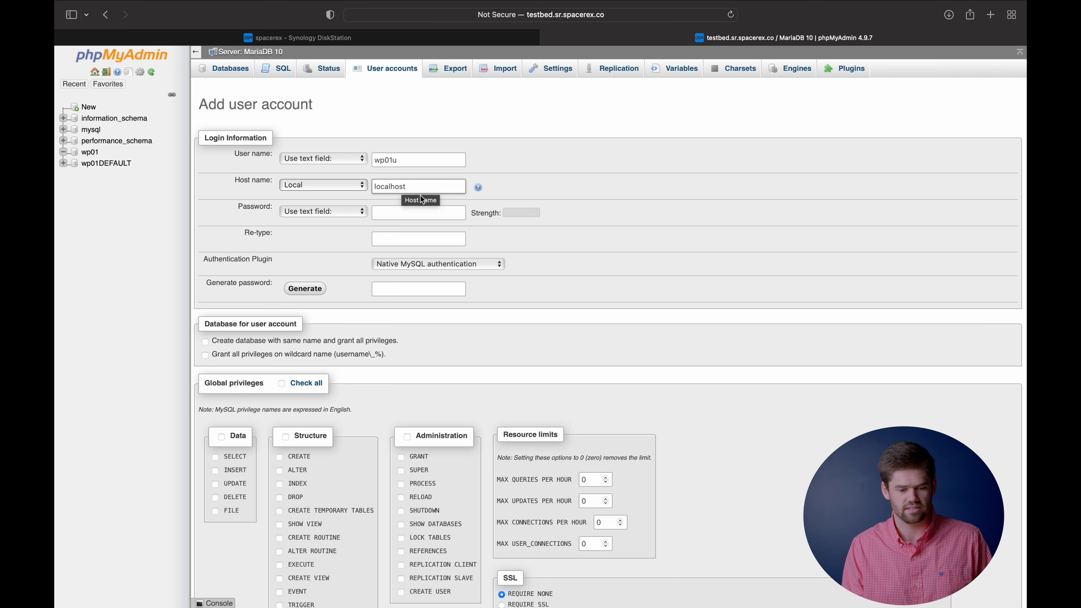
{"action": "left_click", "coordinate": [398, 213]}
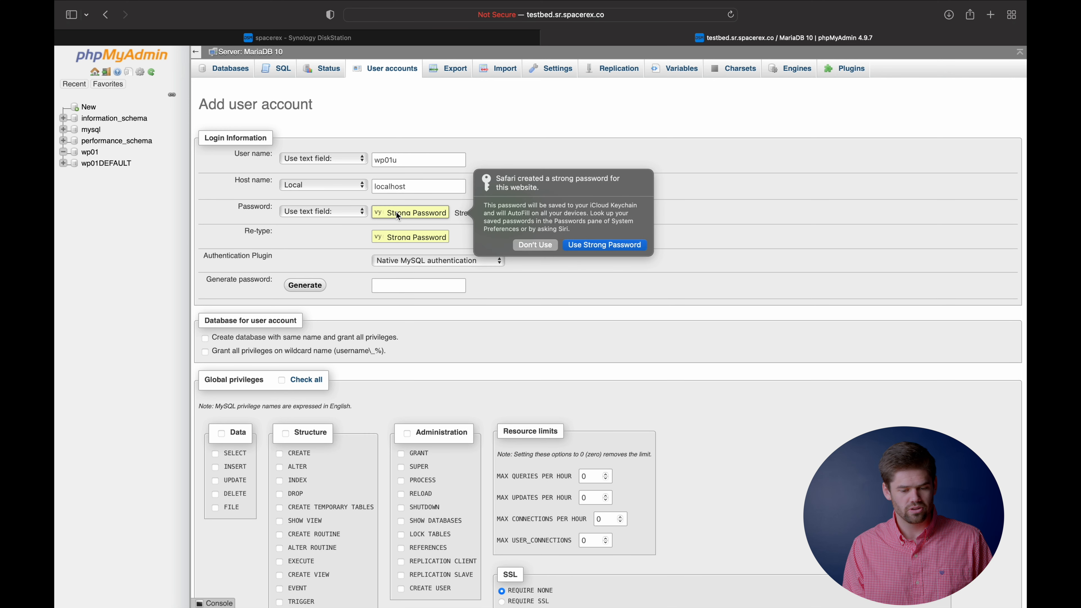
{"action": "left_click", "coordinate": [528, 245]}
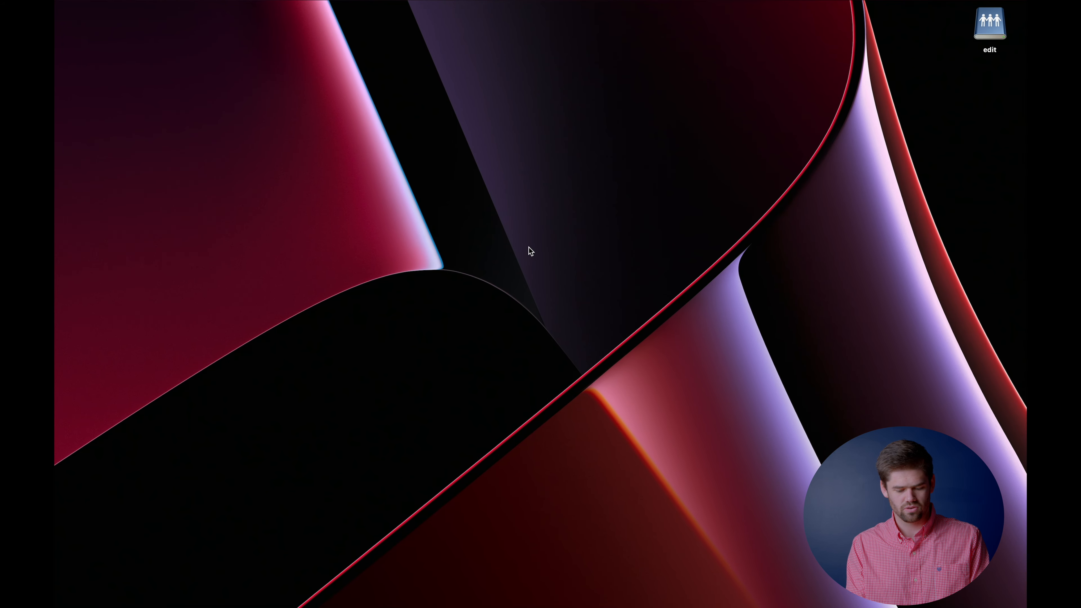
Launch TextEdit via Spotlight and start a new blank document
{"action": "key", "text": "super+space"}
{"action": "type", "text": "texted"}
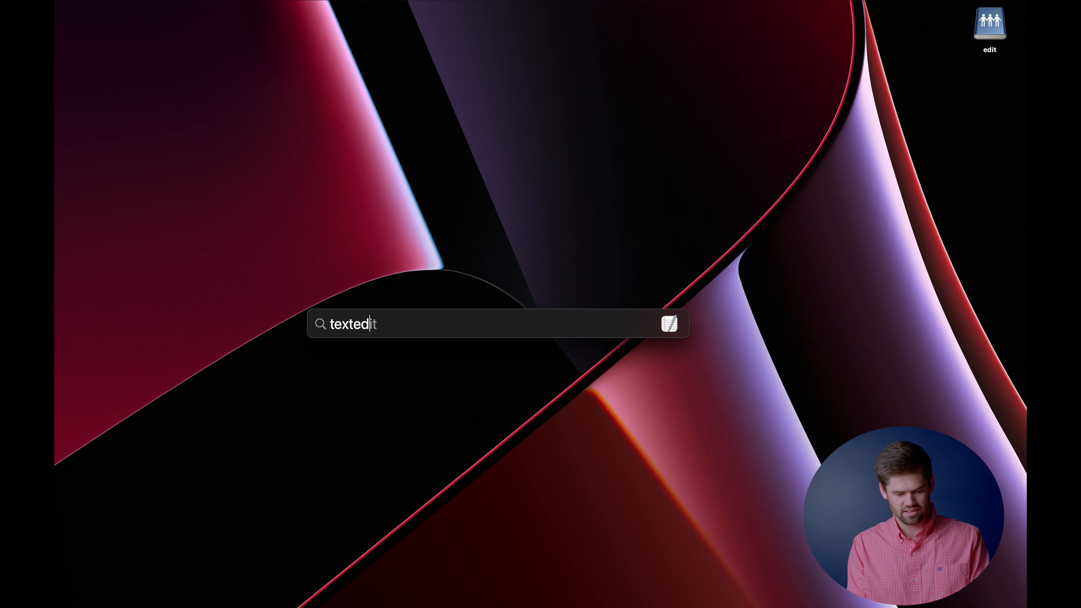
{"action": "key", "text": "Return"}
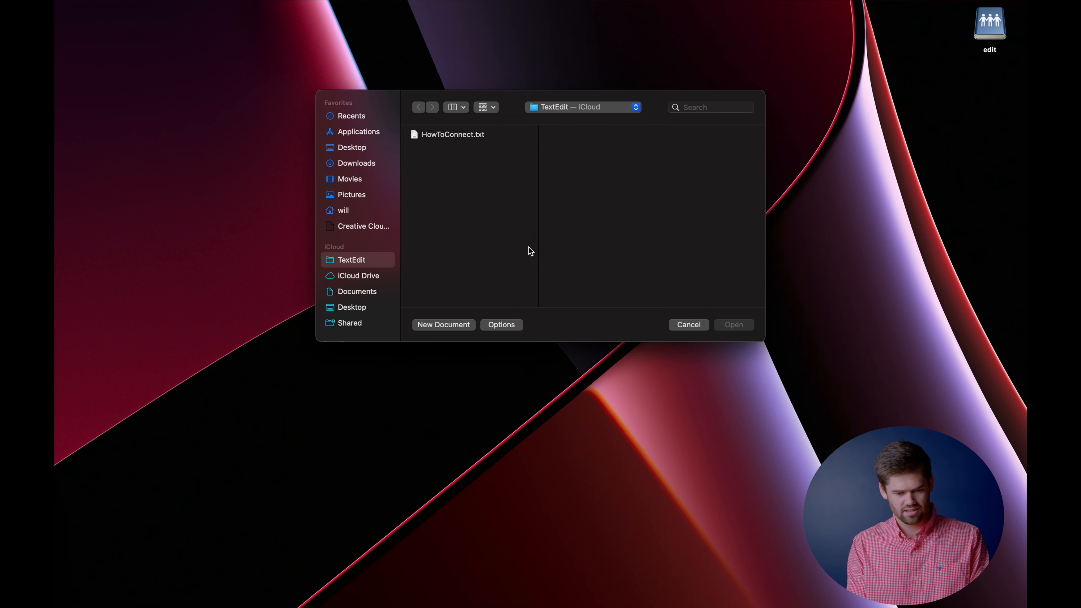
{"action": "left_click", "coordinate": [452, 326]}
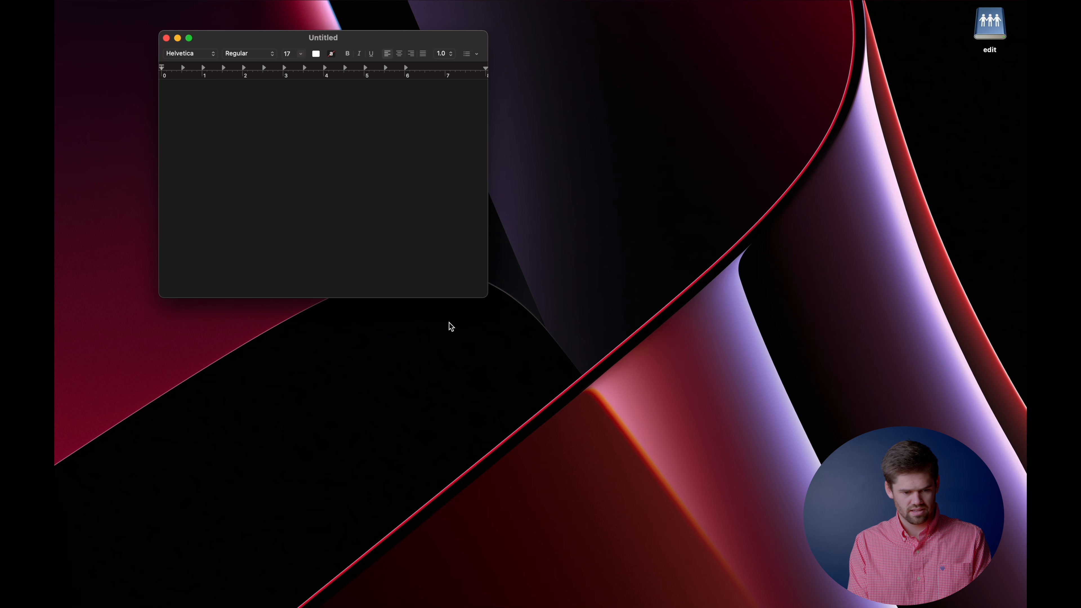
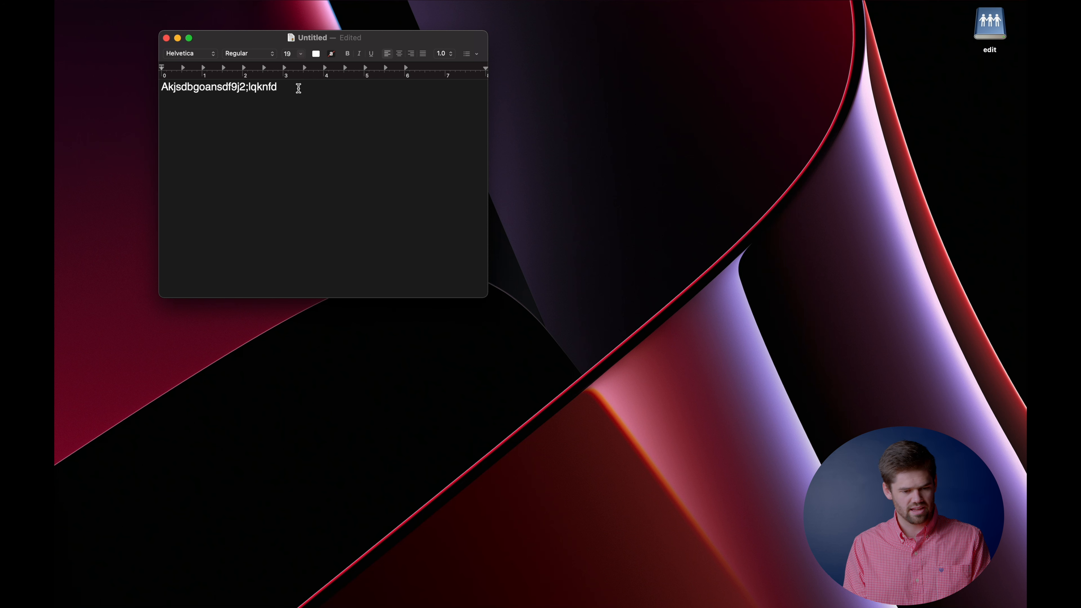
Type a random password string, tweak a couple of characters, and select the whole line to copy
{"action": "left_click", "coordinate": [252, 87]}
{"action": "key", "text": "BackSpace"}
{"action": "key", "text": "BackSpace"}
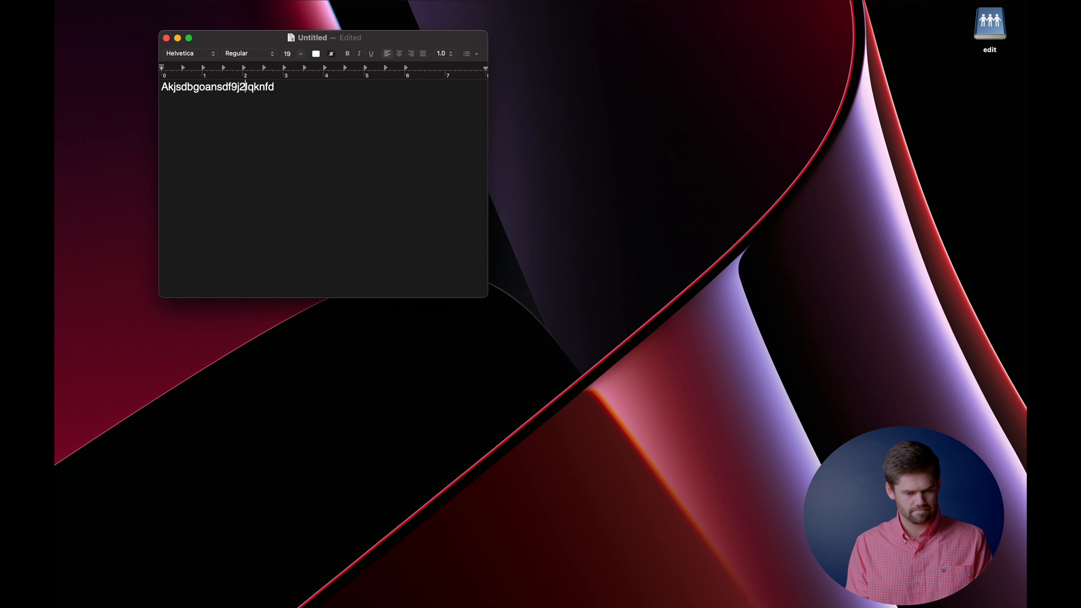
{"action": "type", "text": "!"}
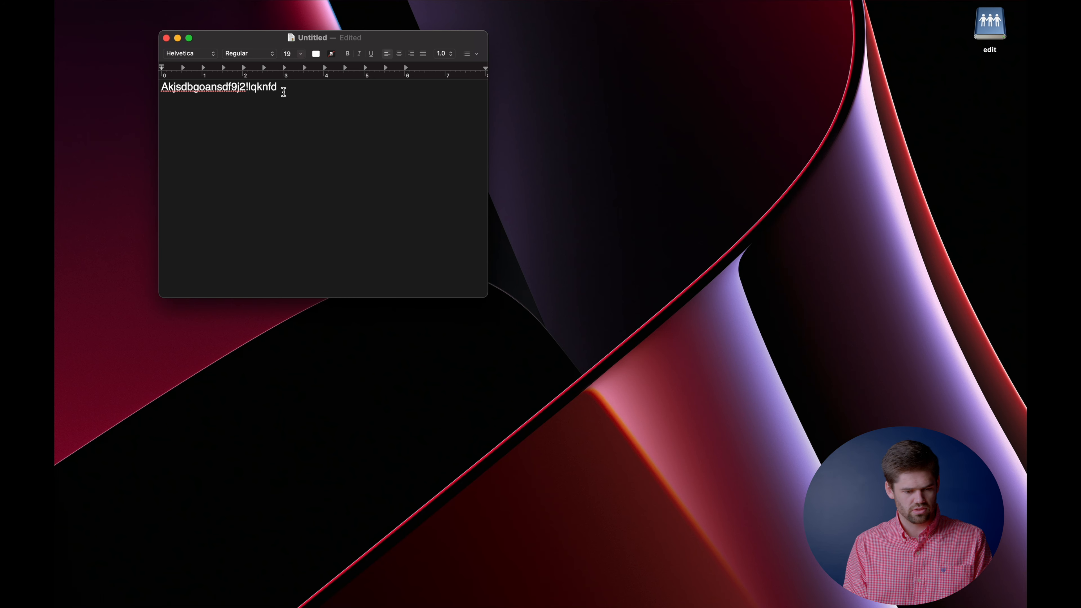
{"action": "left_click_drag", "start_coordinate": [284, 92], "coordinate": [84, 92]}
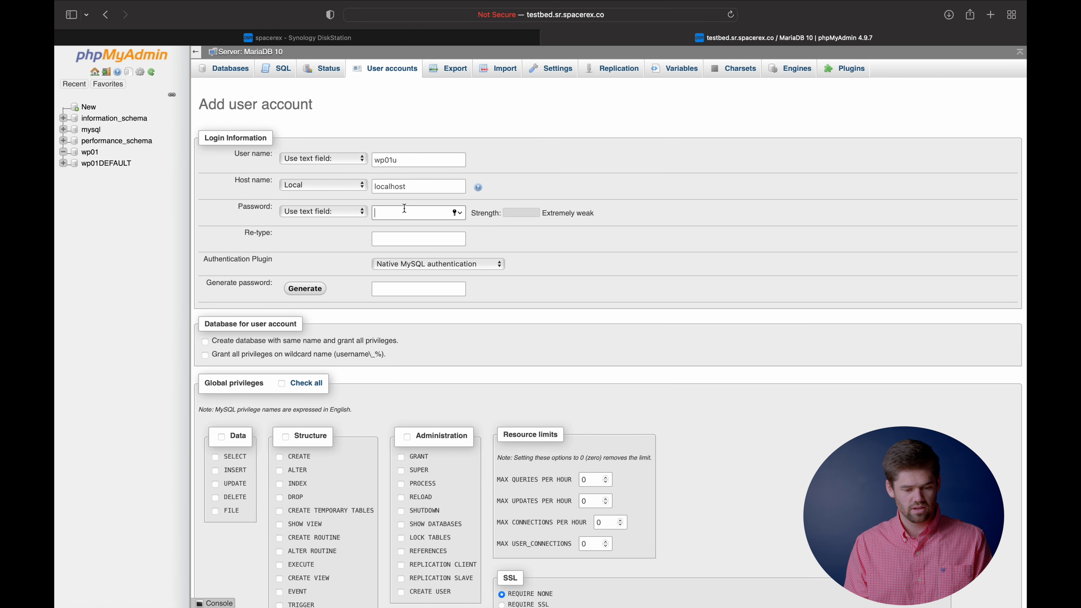
{"action": "left_click", "coordinate": [403, 210]}
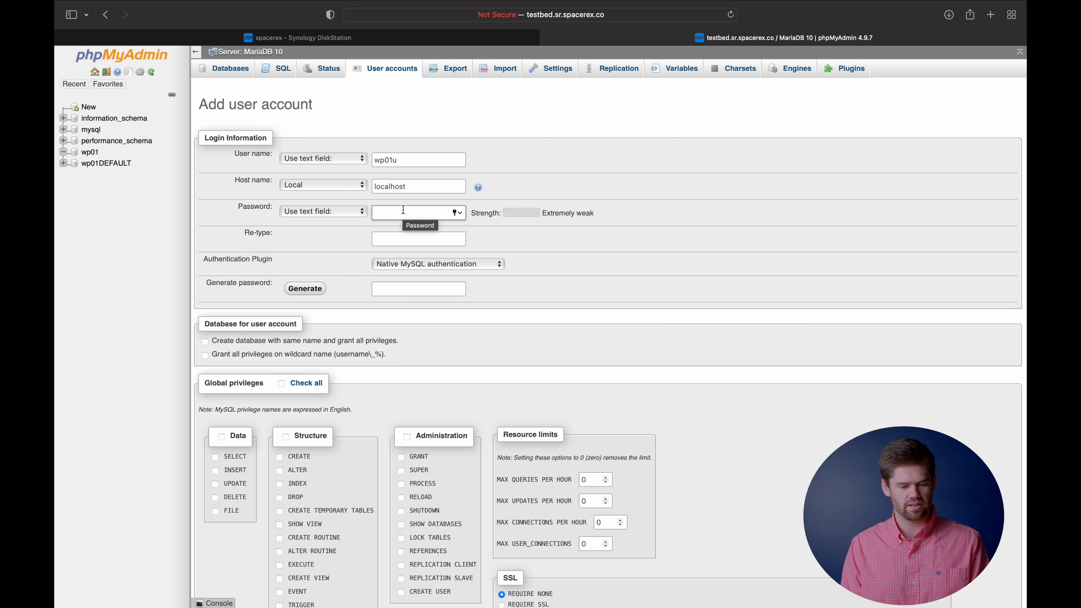
Paste the copied password into Password and Re-type, then create the wp01u@localhost account
{"action": "key", "text": "ctrl+v"}
{"action": "left_click", "coordinate": [416, 238]}
{"action": "key", "text": "ctrl+v"}
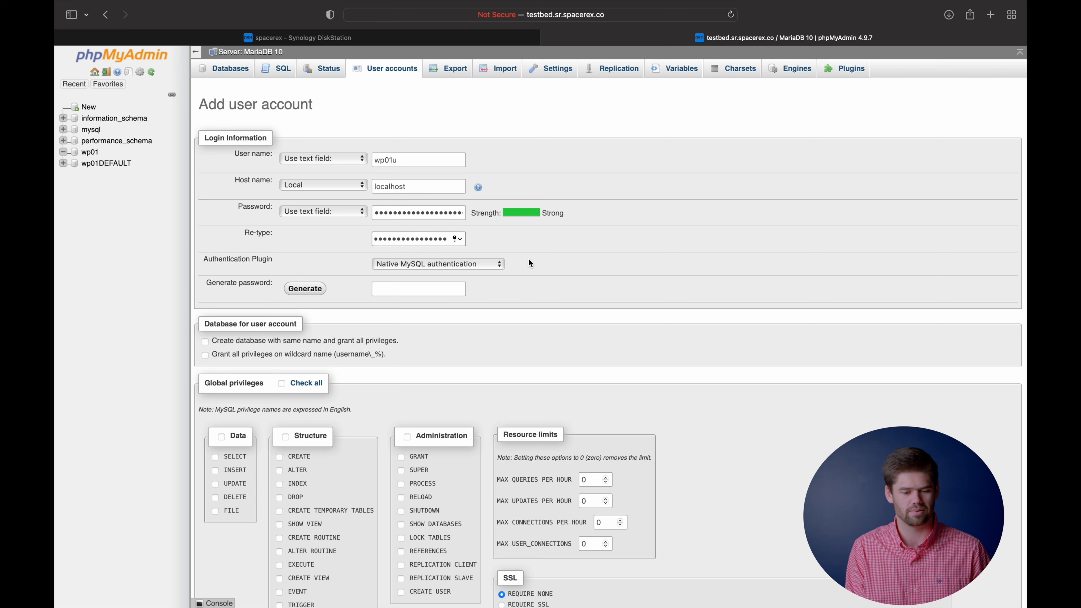
{"action": "scroll", "coordinate": [530, 263], "scroll_direction": "down", "scroll_amount": 1}
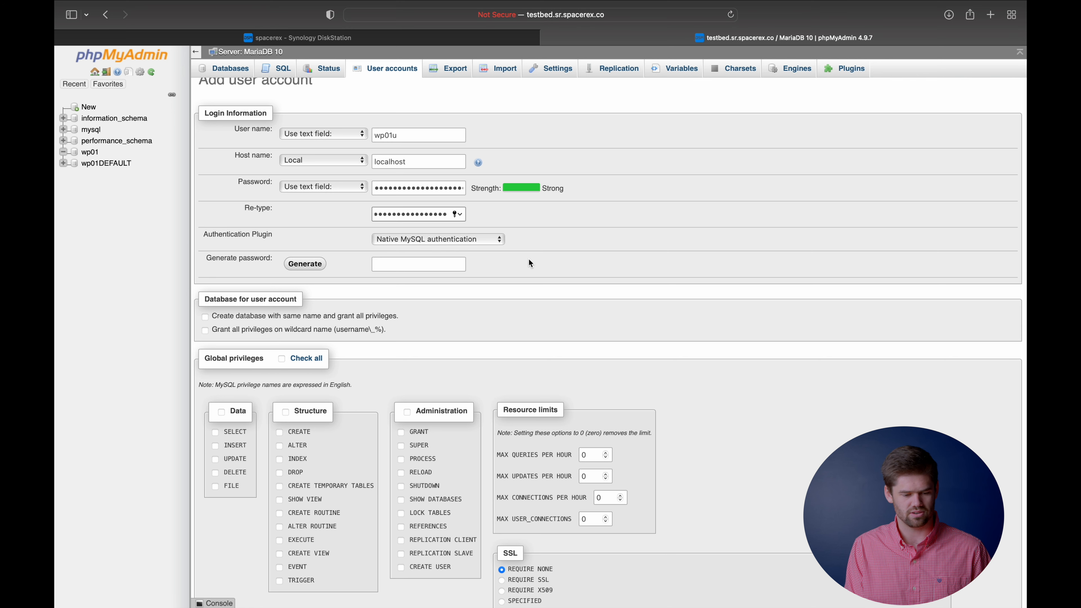
{"action": "scroll", "coordinate": [529, 260], "scroll_direction": "up", "scroll_amount": 1}
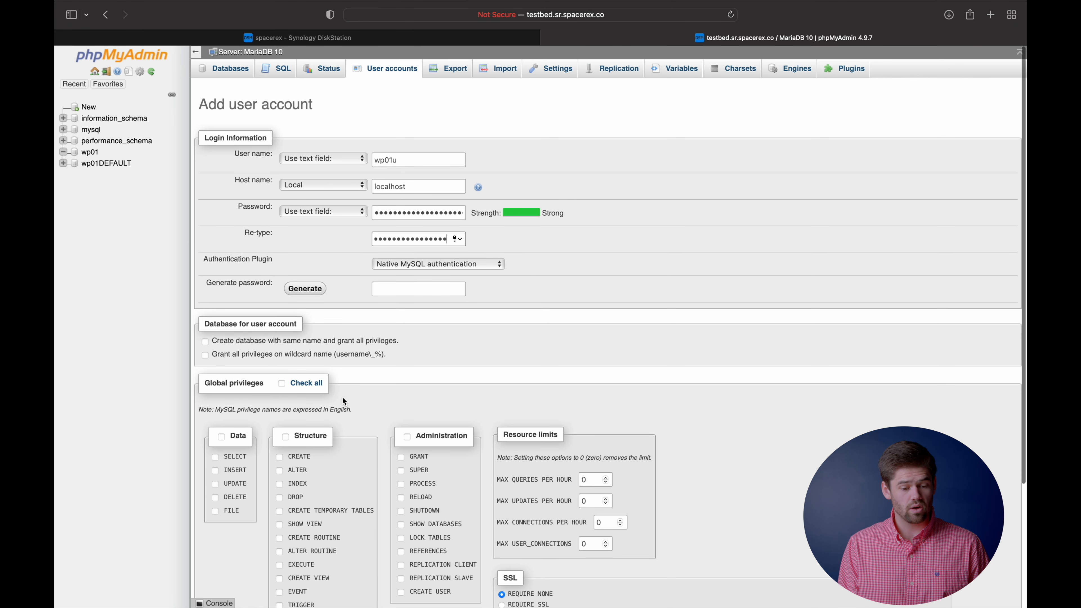
{"action": "scroll", "coordinate": [342, 396], "scroll_direction": "down", "scroll_amount": 6}
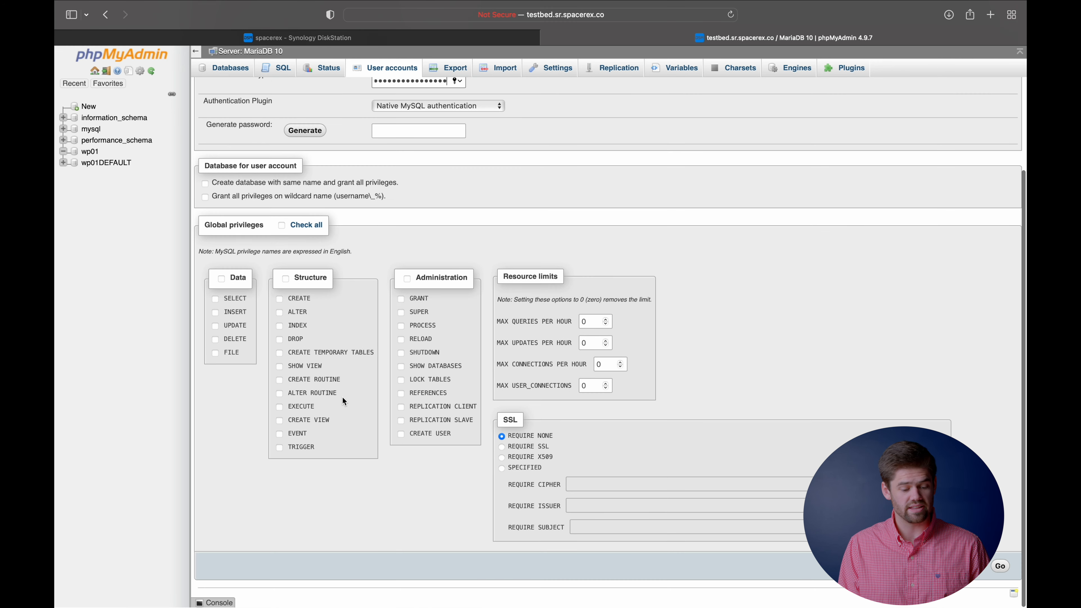
{"action": "left_click", "coordinate": [1000, 567]}
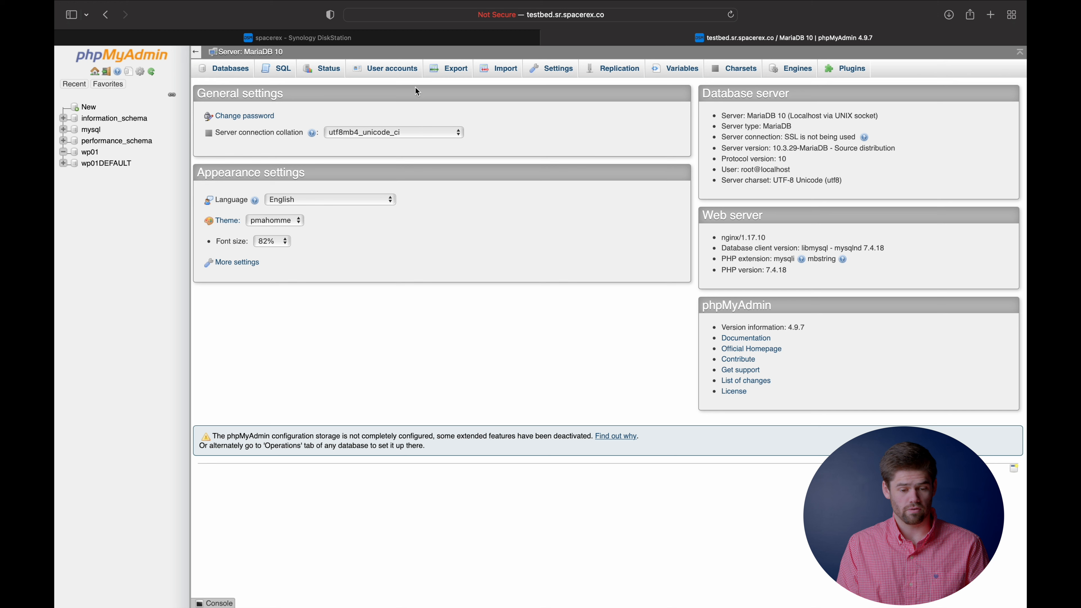
In wp01u's database-specific privileges, select wp01 and tick Check all to grant every privilege
{"action": "left_click", "coordinate": [388, 75]}
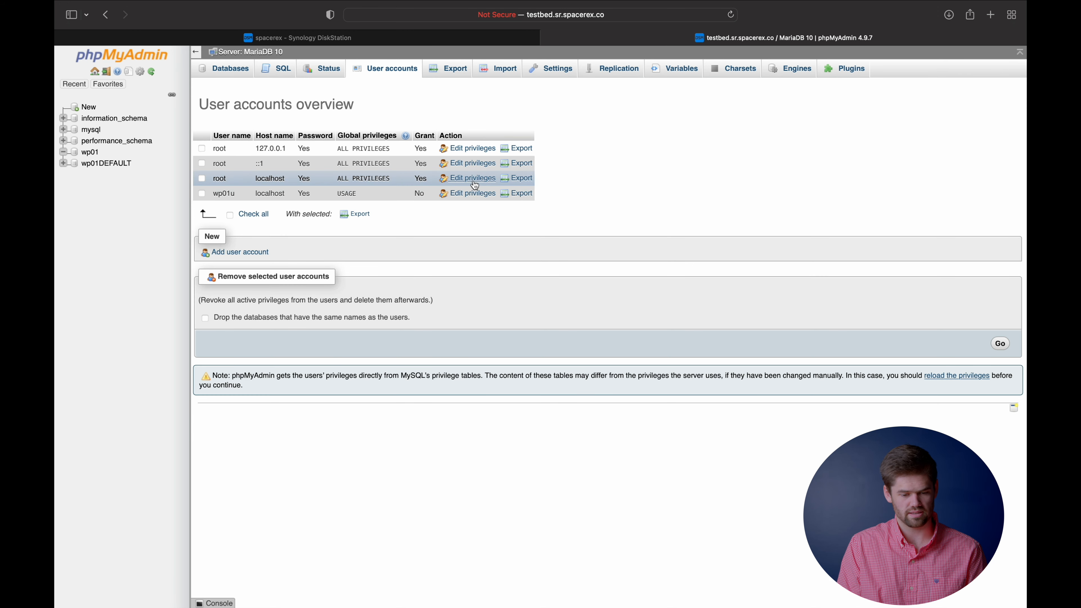
{"action": "left_click", "coordinate": [469, 194]}
{"action": "left_click", "coordinate": [257, 91]}
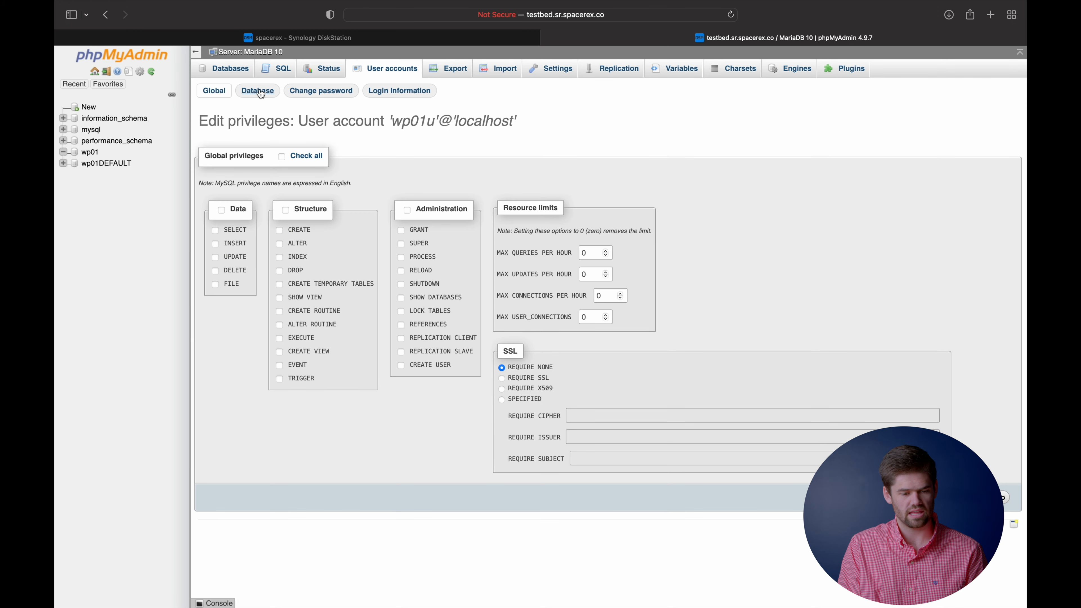
{"action": "left_click", "coordinate": [363, 212]}
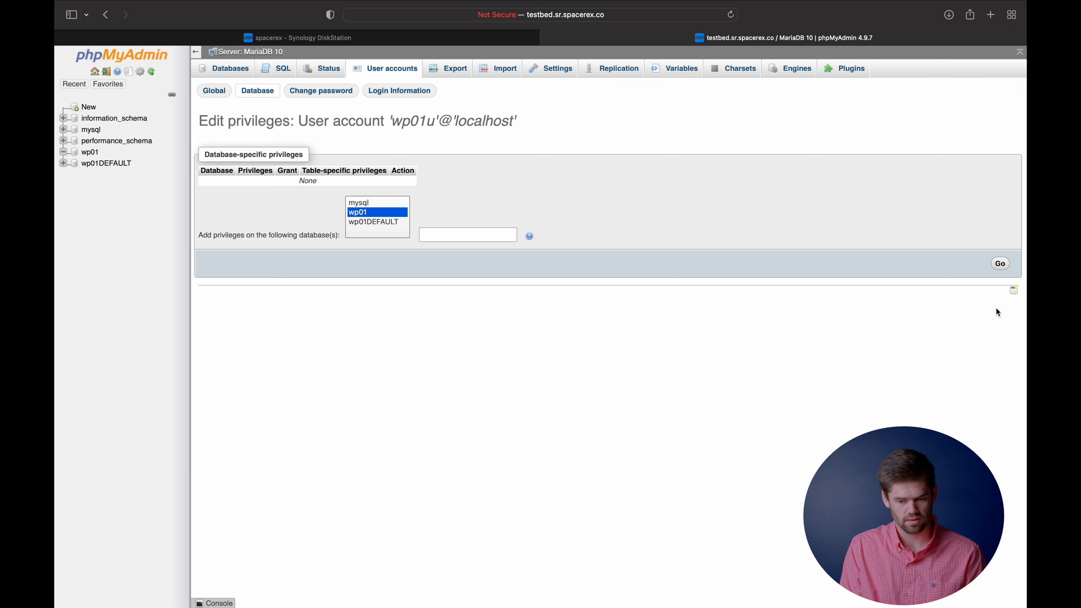
{"action": "left_click", "coordinate": [1000, 263]}
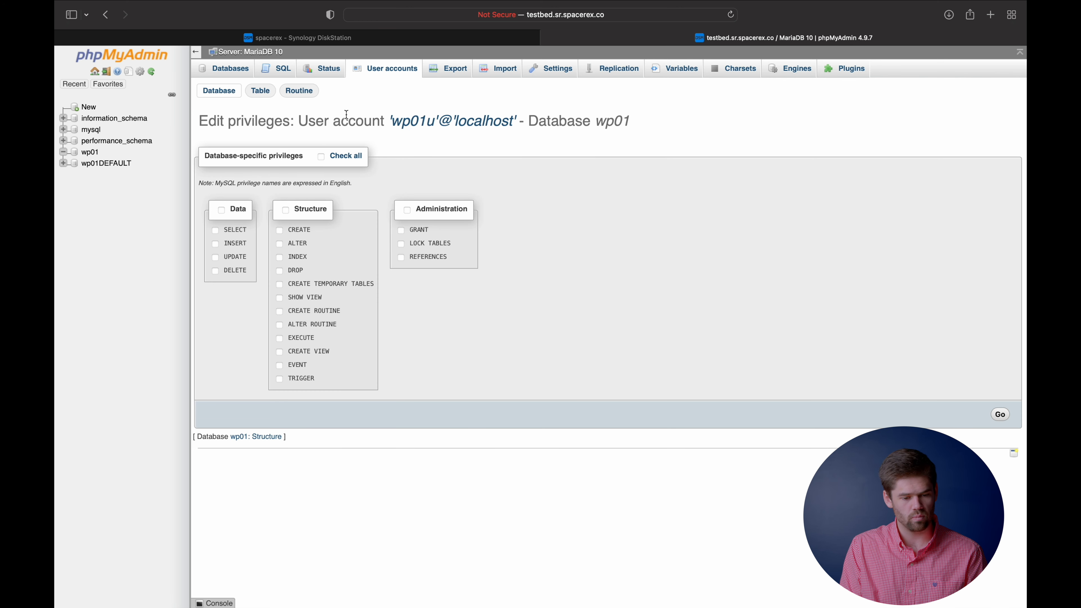
{"action": "left_click", "coordinate": [324, 156]}
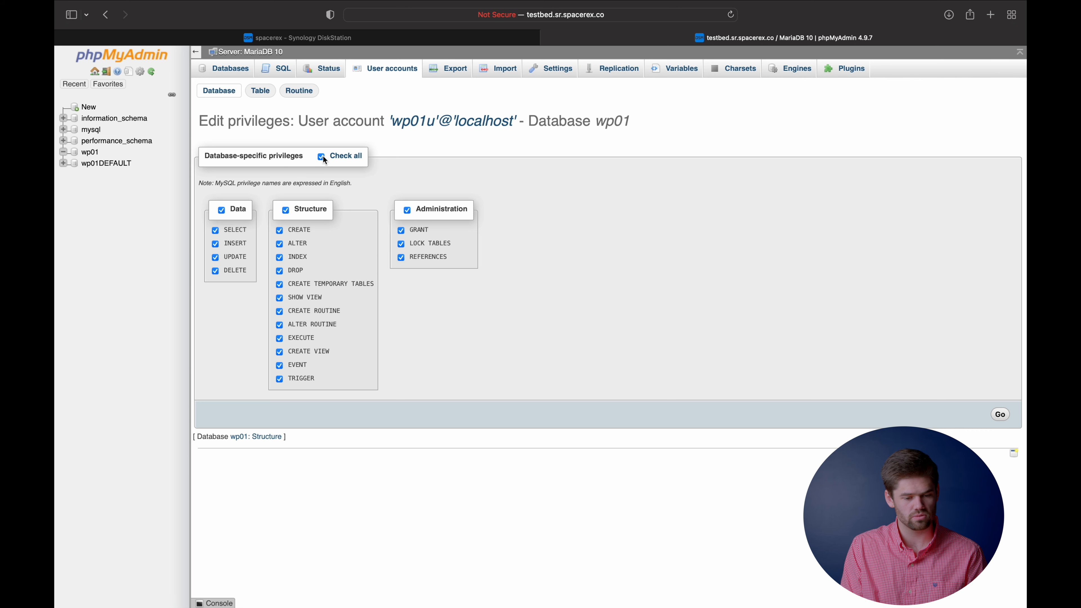
{"action": "left_click", "coordinate": [1000, 414]}
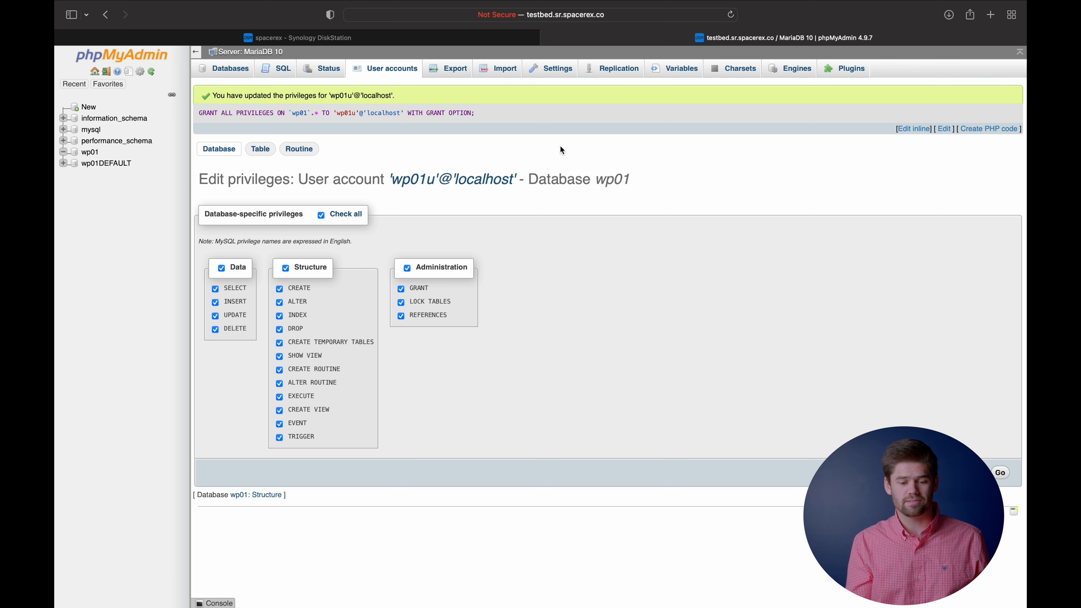
{"action": "left_click", "coordinate": [330, 39]}
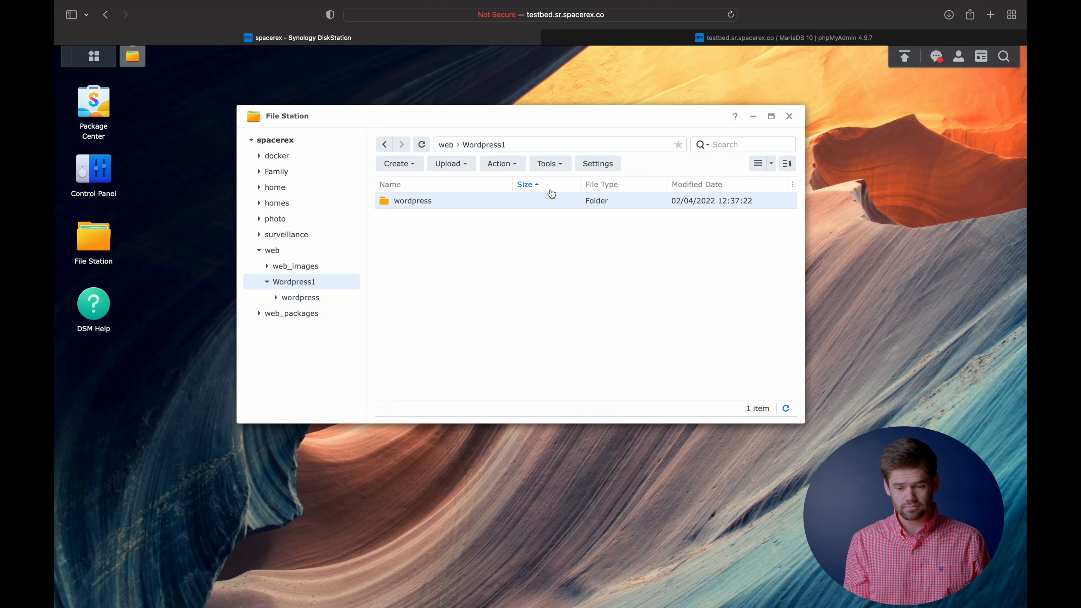
Move all files from wp-admin to xmlrpc.php out of the nested wordpress folder into Wordpress1, overwriting
{"action": "left_click", "coordinate": [901, 59]}
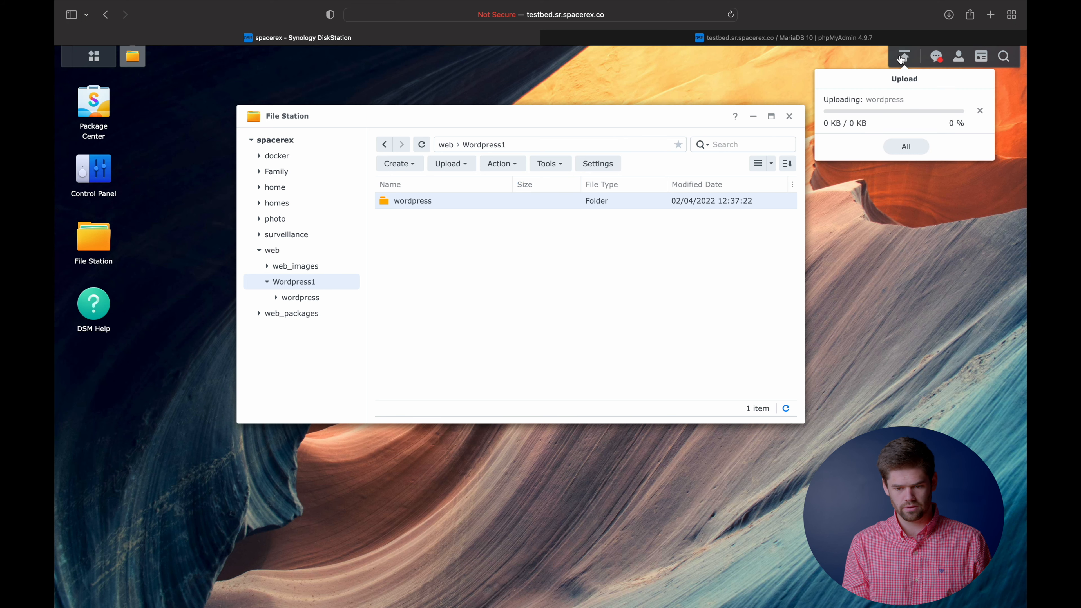
{"action": "double_click", "coordinate": [426, 203]}
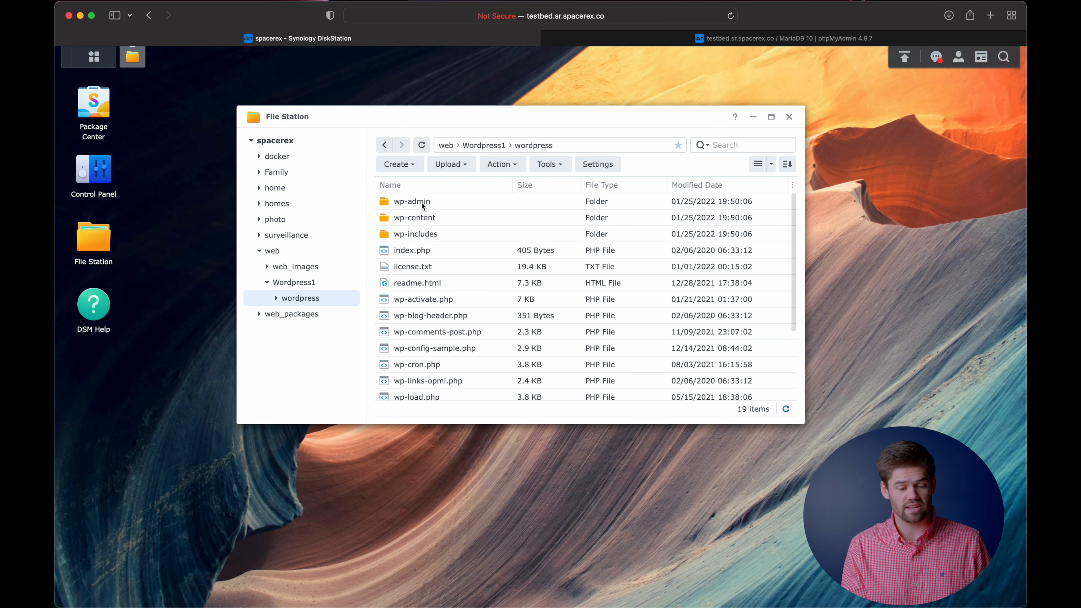
{"action": "left_click", "coordinate": [422, 204]}
{"action": "scroll", "coordinate": [487, 312], "scroll_direction": "down", "scroll_amount": 5}
{"action": "left_click", "coordinate": [429, 394], "text": "shift"}
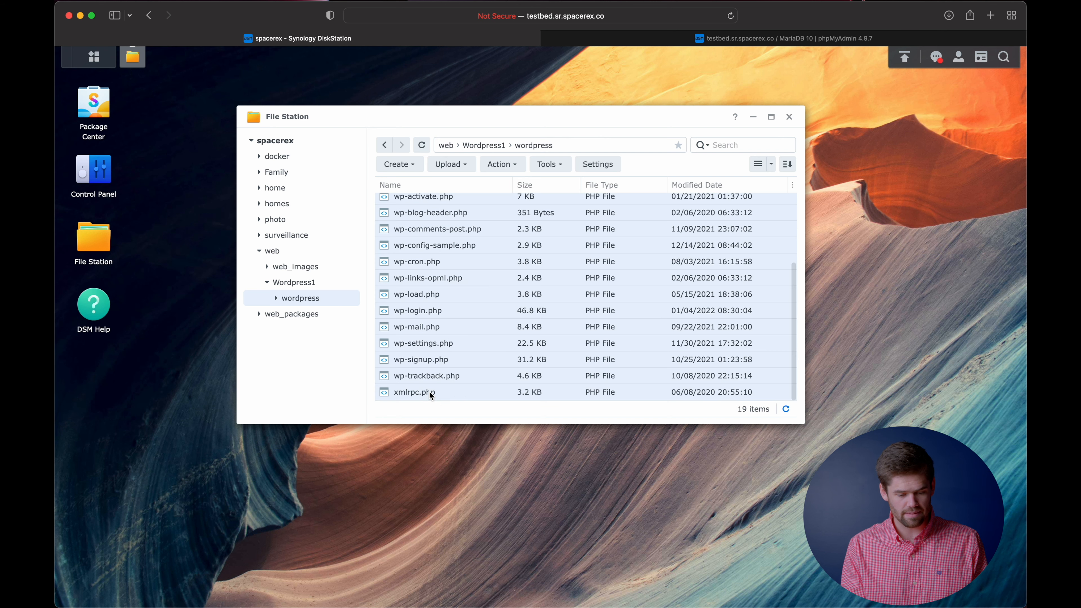
{"action": "right_click", "coordinate": [429, 394]}
{"action": "mouse_move", "coordinate": [499, 485]}
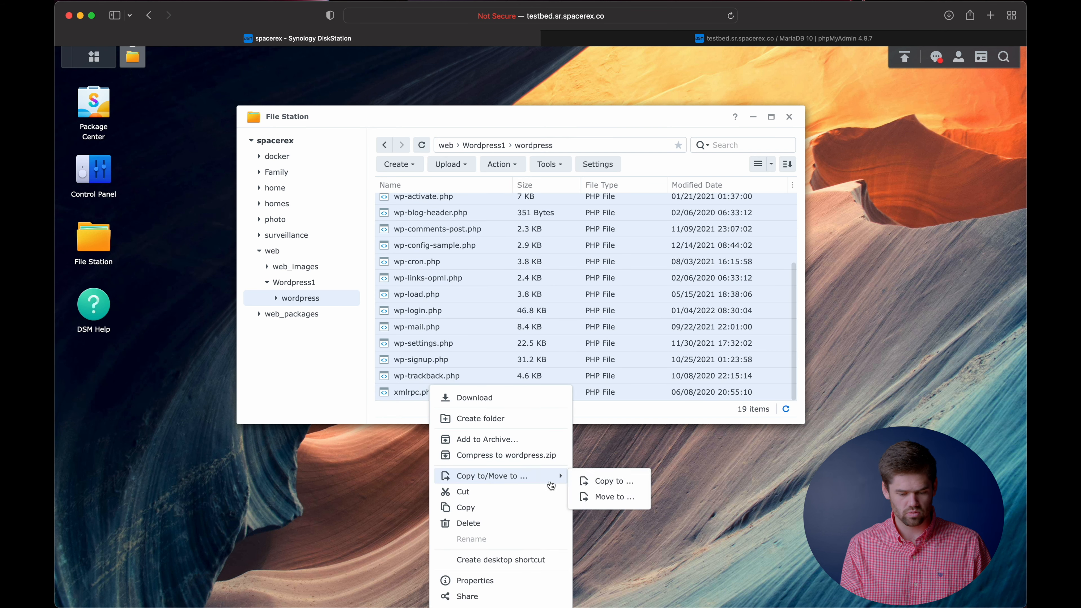
{"action": "left_click", "coordinate": [613, 497]}
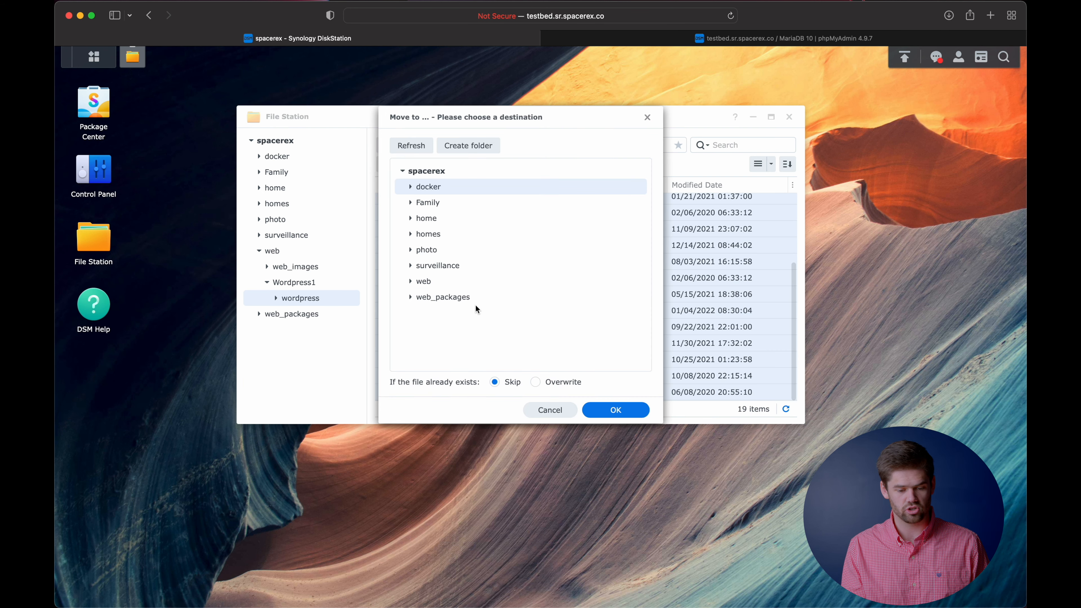
{"action": "left_click", "coordinate": [410, 281]}
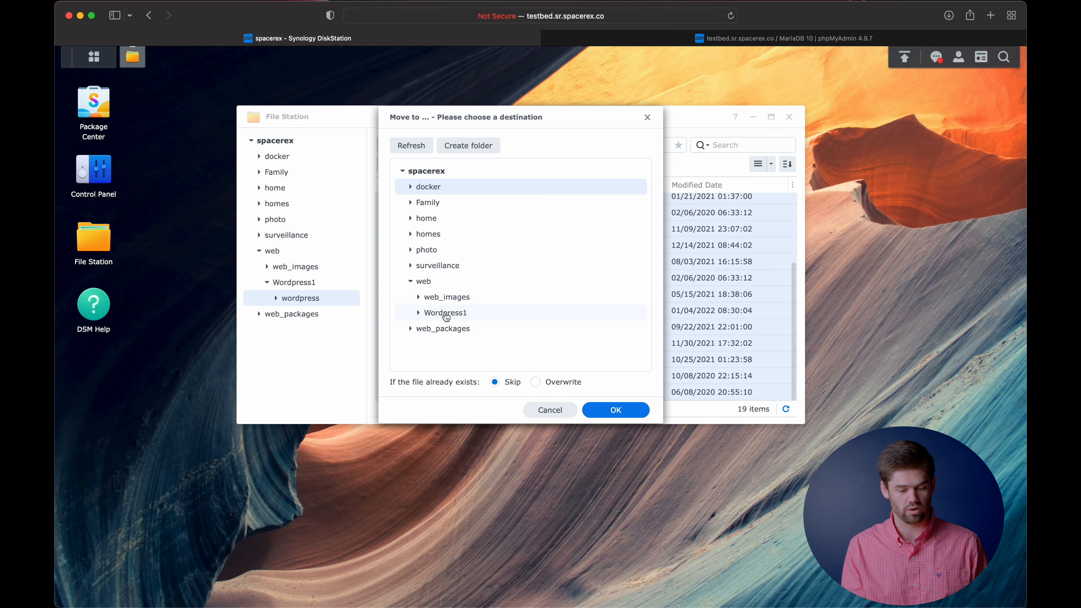
{"action": "left_click", "coordinate": [445, 314]}
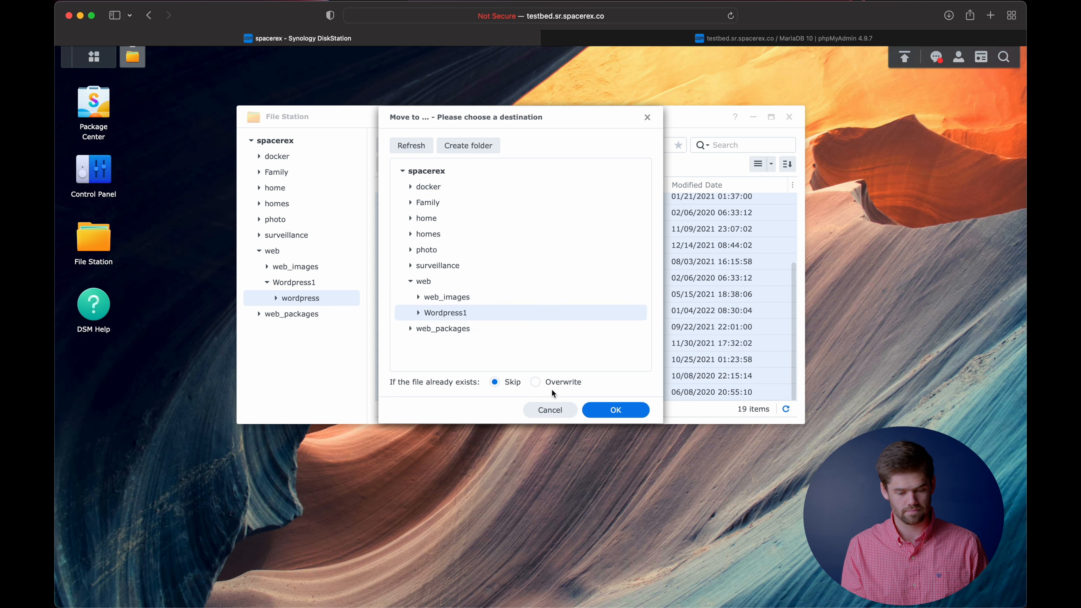
{"action": "left_click", "coordinate": [535, 382]}
{"action": "left_click", "coordinate": [604, 412]}
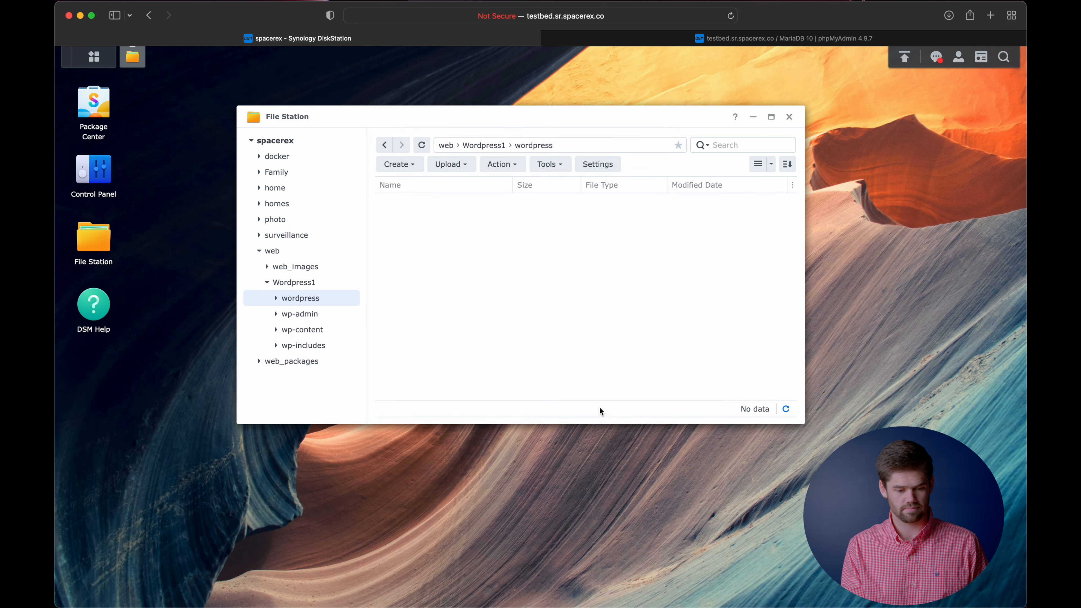
Delete the now-empty wordpress subfolder from Wordpress1
{"action": "left_click", "coordinate": [489, 146]}
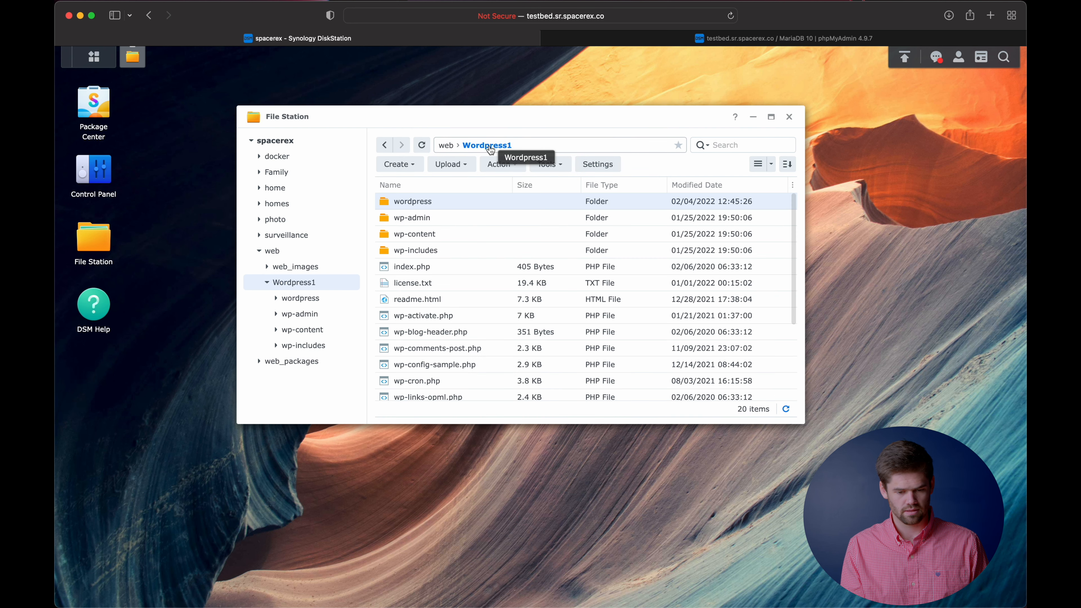
{"action": "right_click", "coordinate": [416, 199]}
{"action": "left_click", "coordinate": [464, 388]}
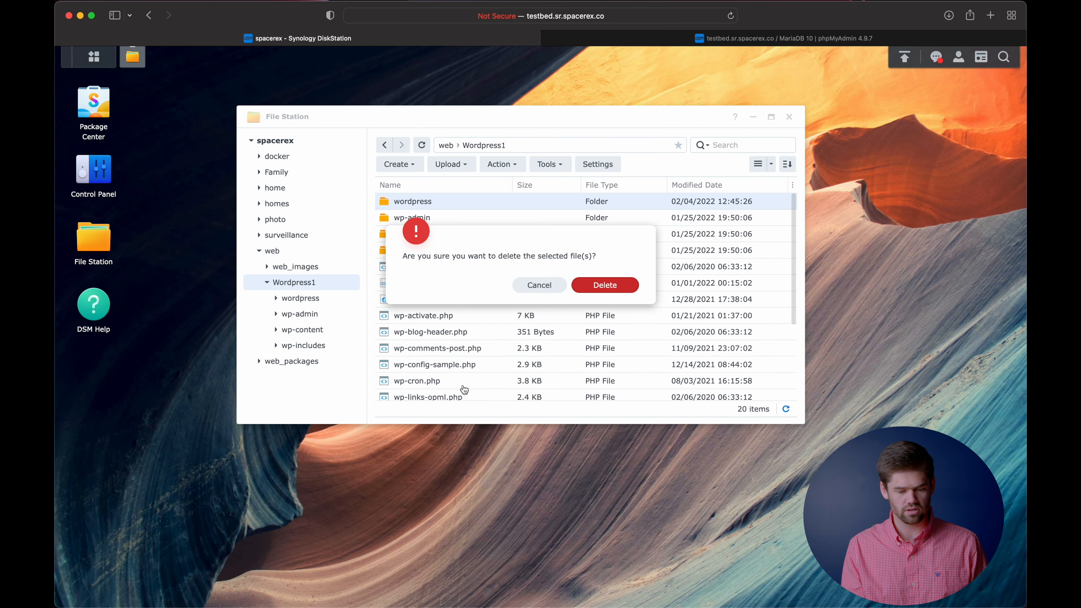
{"action": "left_click", "coordinate": [612, 291]}
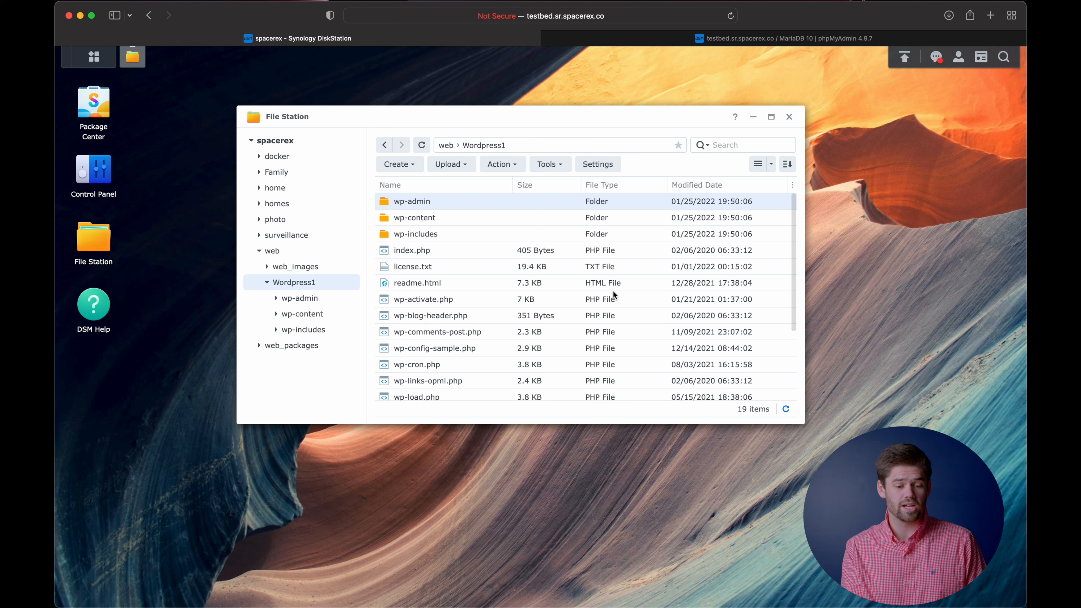
Delete index.html from the web shared folder
{"action": "left_click", "coordinate": [444, 147]}
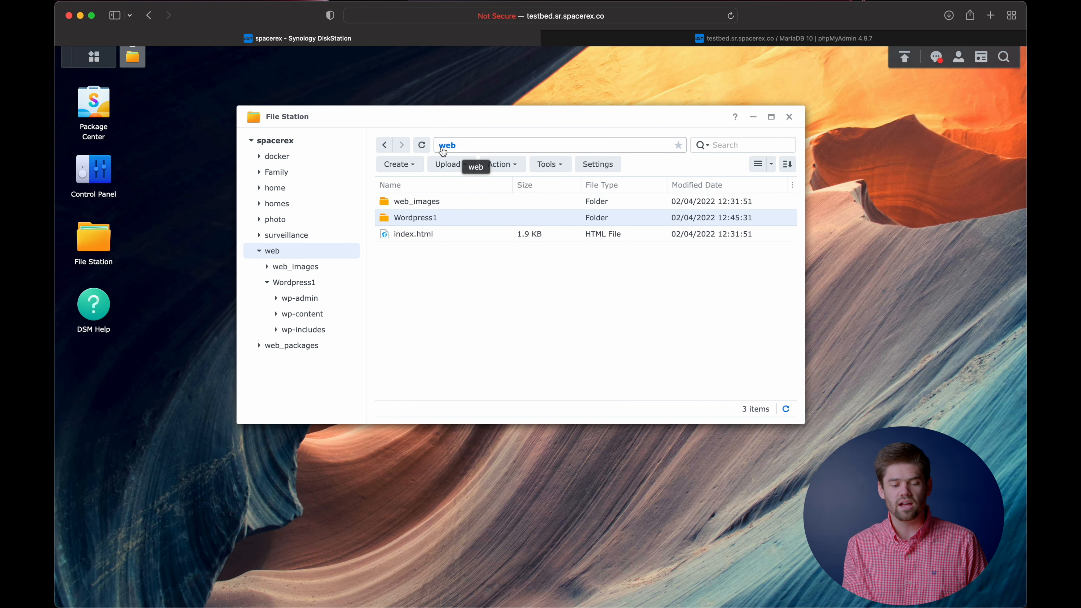
{"action": "left_click", "coordinate": [409, 234]}
{"action": "right_click", "coordinate": [409, 233]}
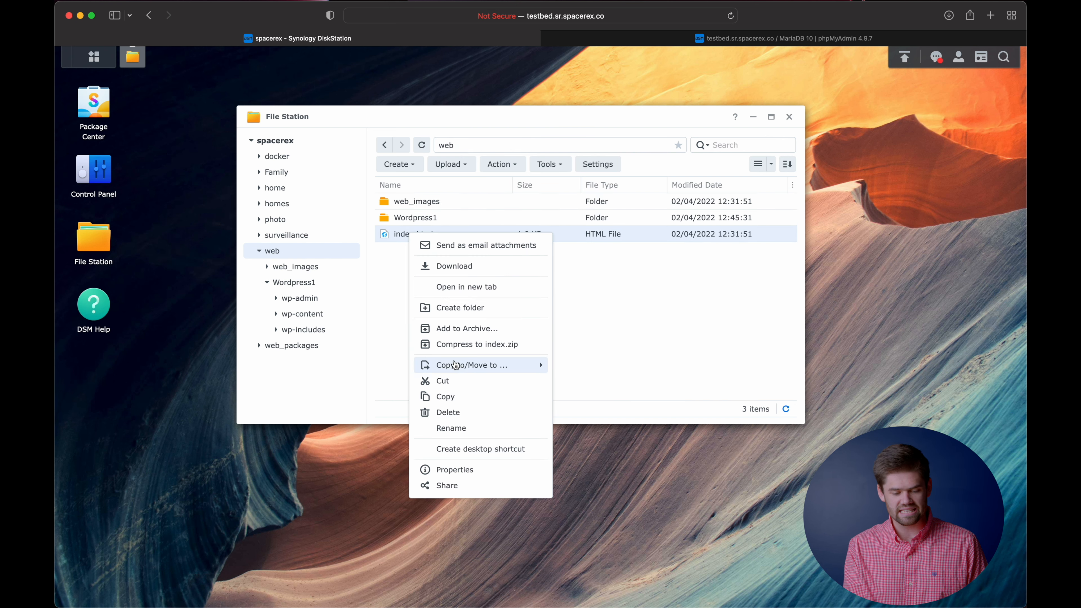
{"action": "left_click", "coordinate": [450, 412]}
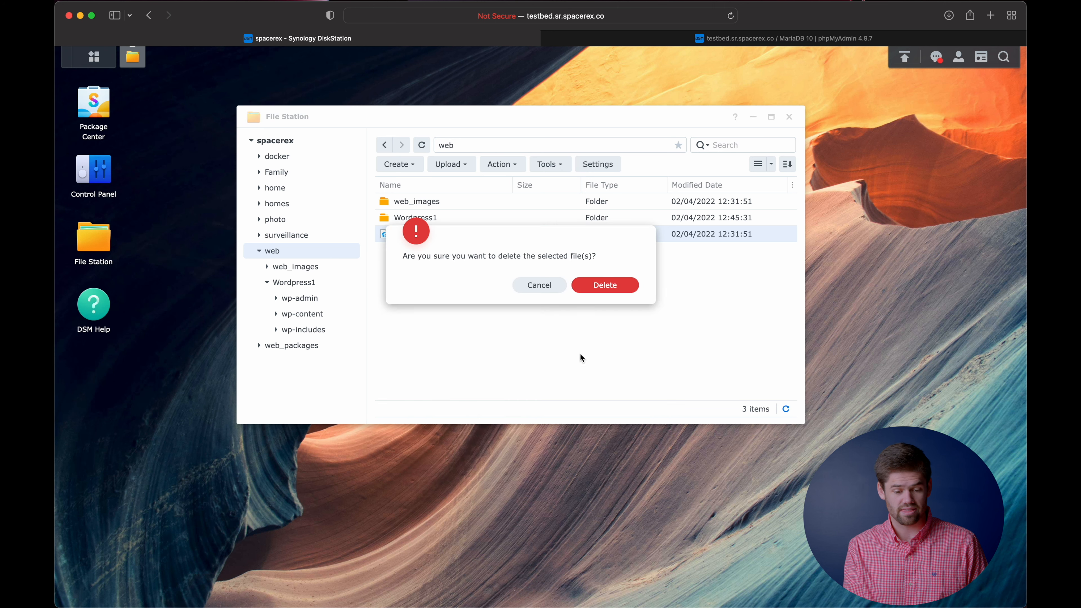
{"action": "left_click", "coordinate": [601, 284]}
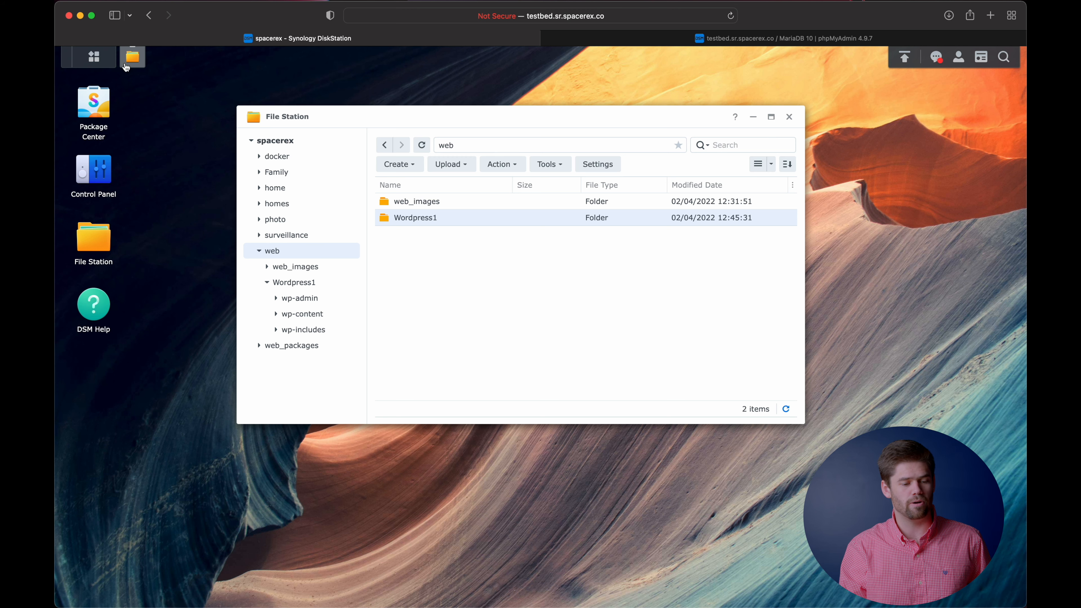
{"action": "left_click", "coordinate": [101, 59]}
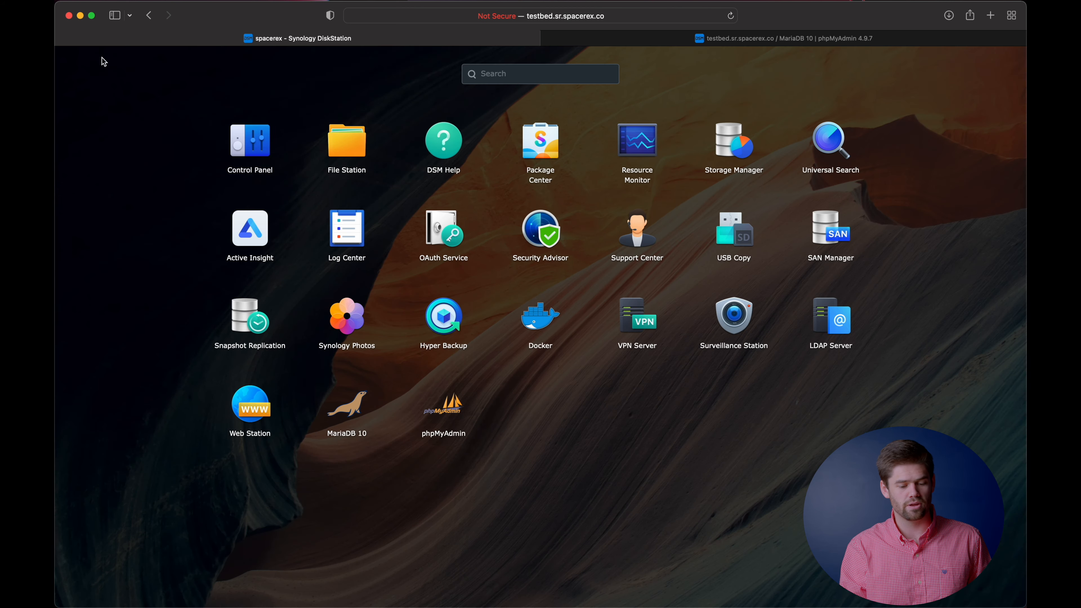
Launch Web Station and start a new Virtual Host service portal
{"action": "left_click", "coordinate": [257, 409]}
{"action": "left_click", "coordinate": [421, 270]}
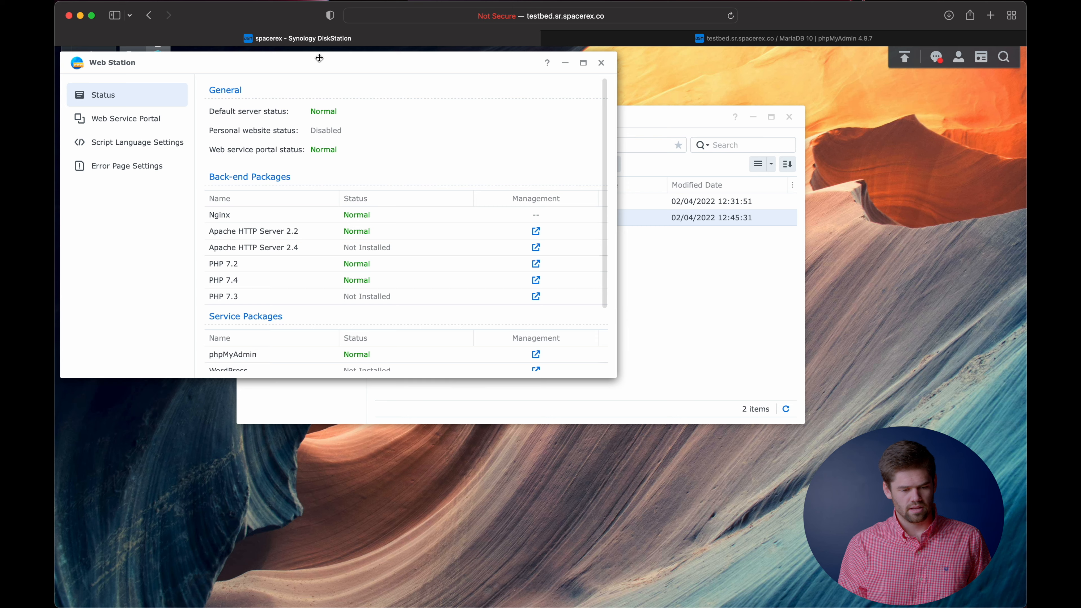
{"action": "left_click_drag", "start_coordinate": [320, 58], "coordinate": [454, 112]}
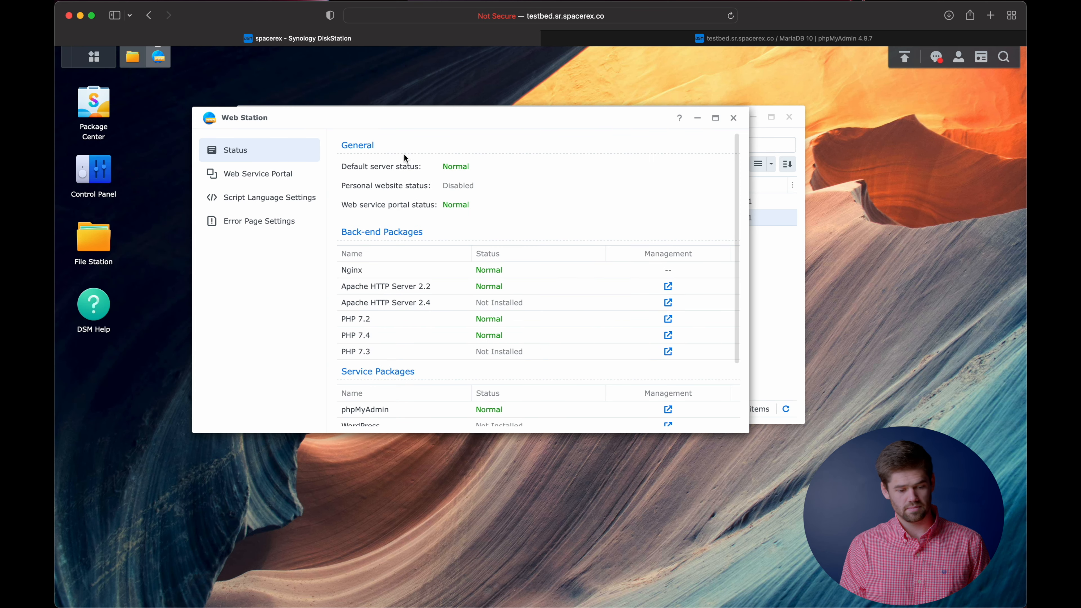
{"action": "scroll", "coordinate": [452, 324], "scroll_direction": "down", "scroll_amount": 3}
{"action": "scroll", "coordinate": [451, 324], "scroll_direction": "up", "scroll_amount": 3}
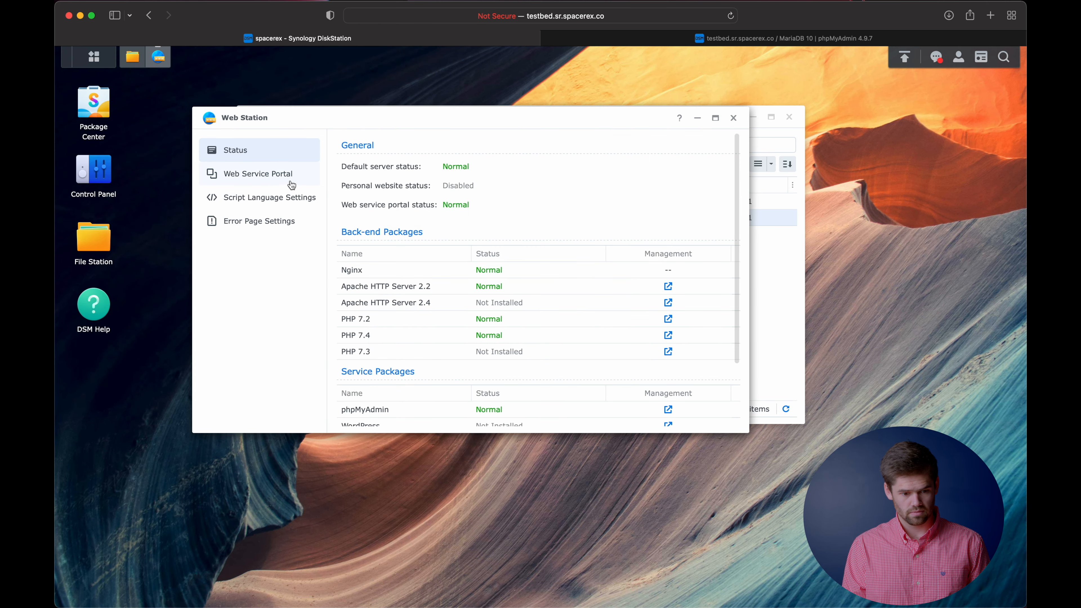
{"action": "left_click", "coordinate": [284, 175]}
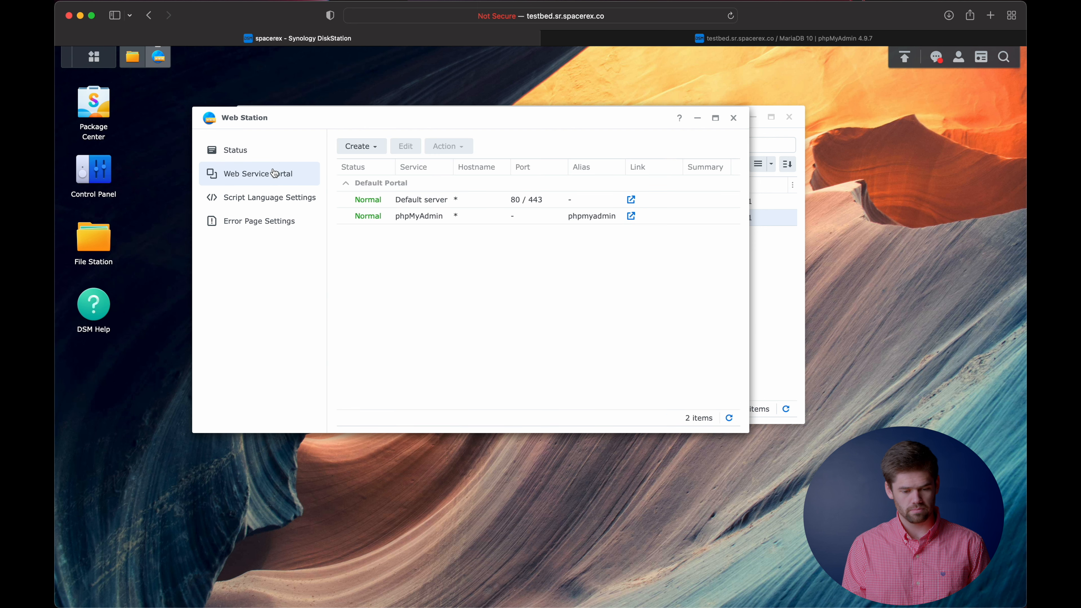
{"action": "left_click", "coordinate": [377, 147]}
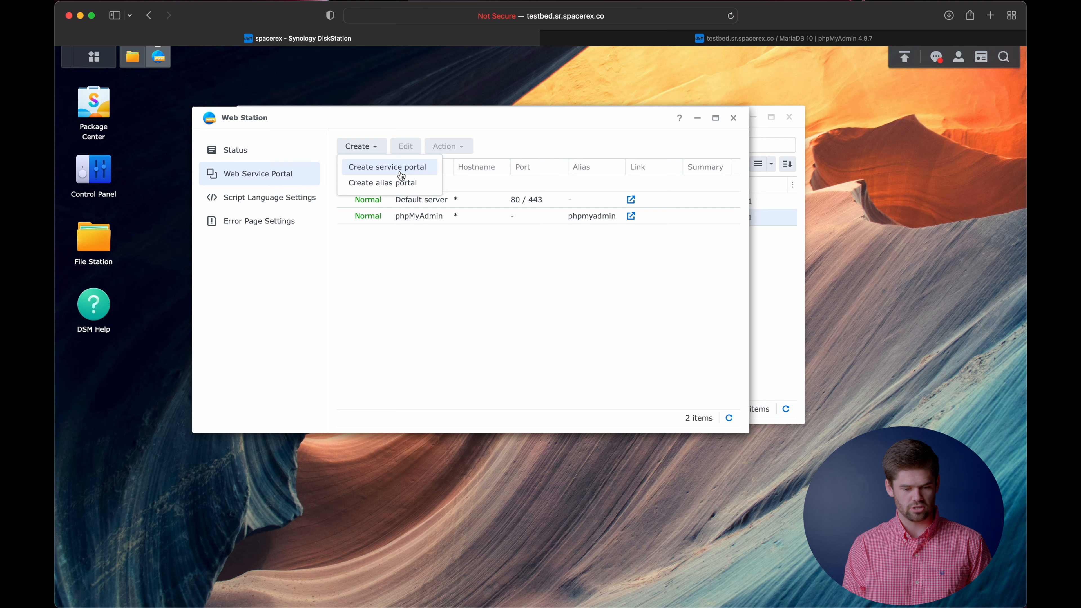
{"action": "left_click", "coordinate": [401, 175]}
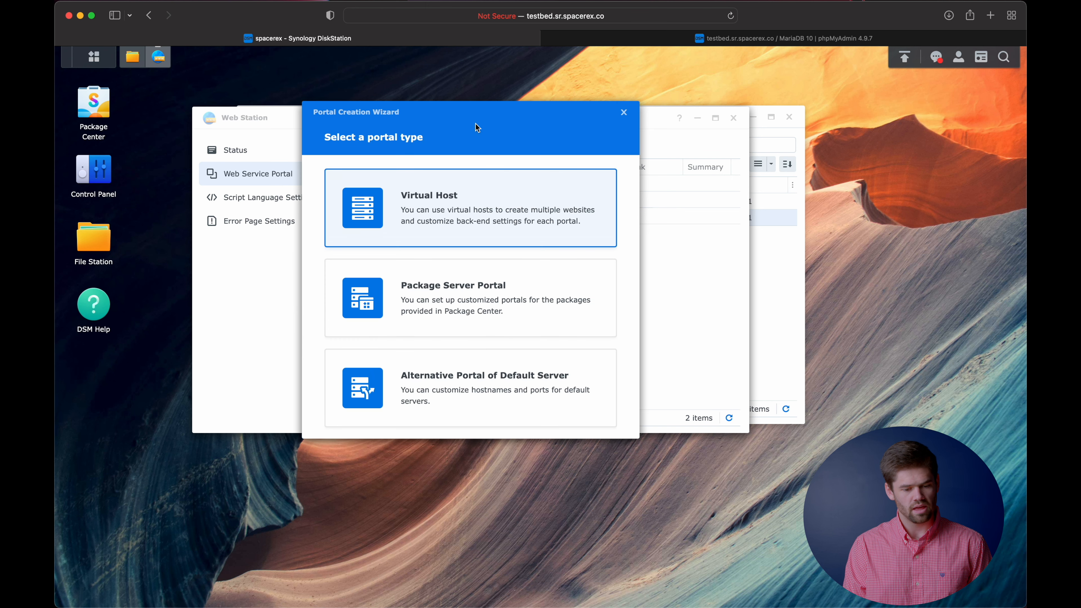
{"action": "left_click", "coordinate": [496, 218]}
{"action": "left_click", "coordinate": [469, 196]}
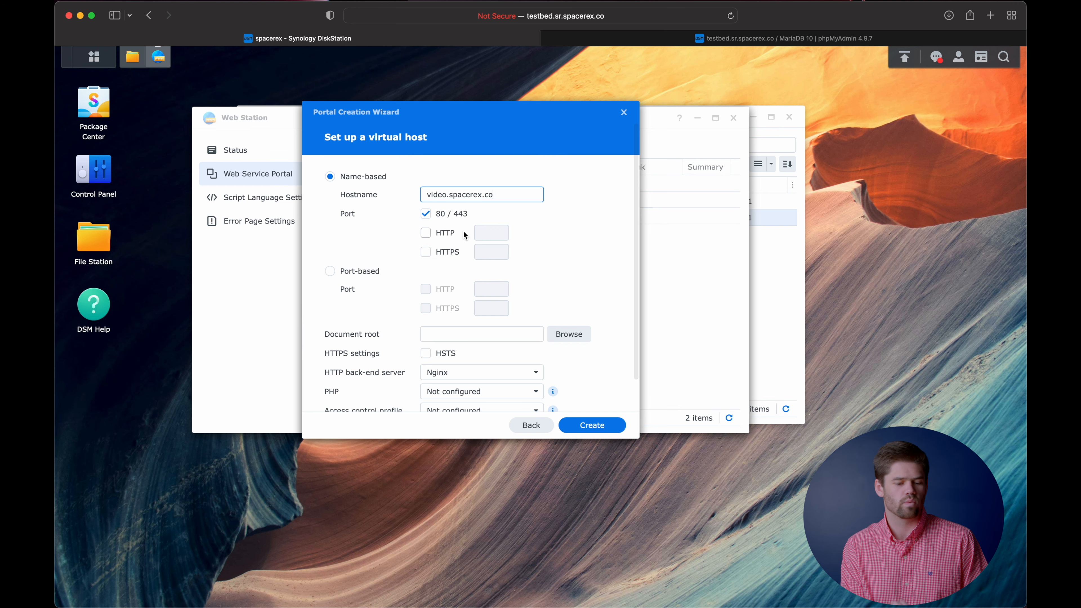
Set the virtual host's document root to web/Wordpress1
{"action": "scroll", "coordinate": [463, 230], "scroll_direction": "down", "scroll_amount": 1}
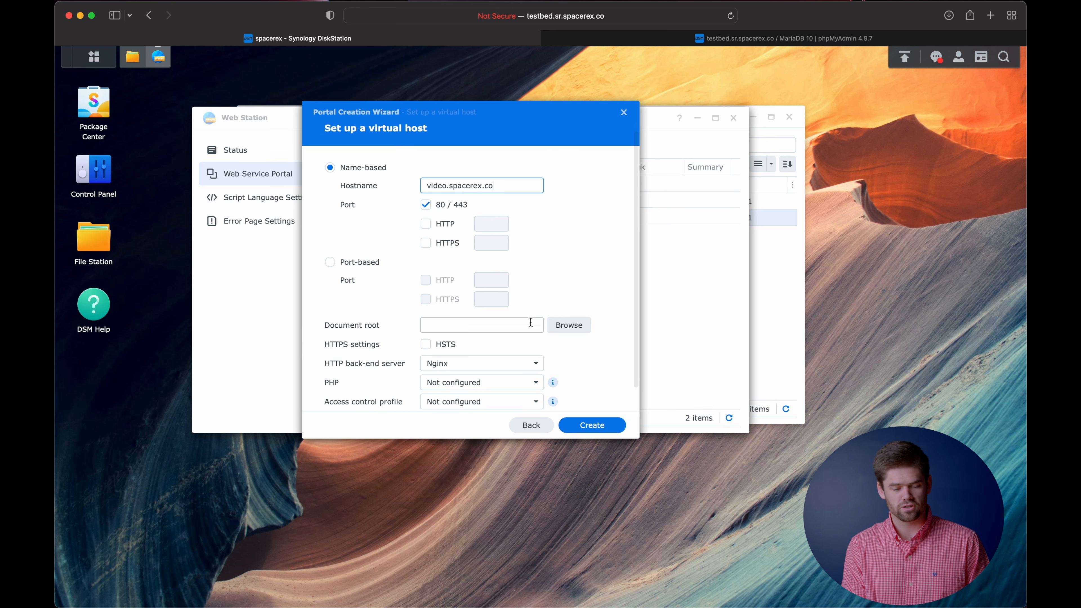
{"action": "left_click", "coordinate": [571, 326]}
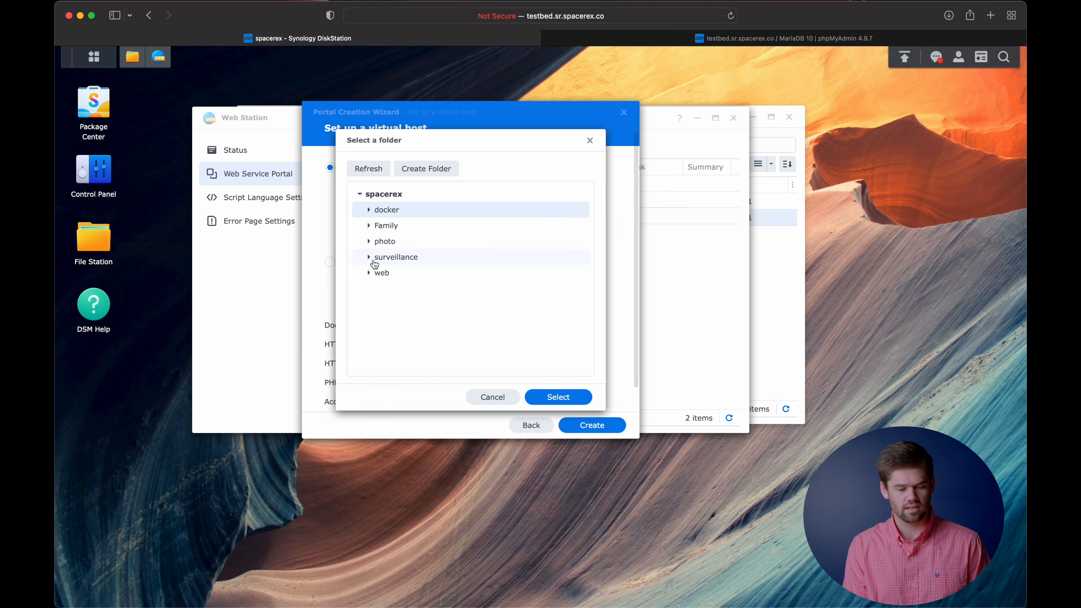
{"action": "left_click", "coordinate": [368, 273]}
{"action": "left_click", "coordinate": [408, 304]}
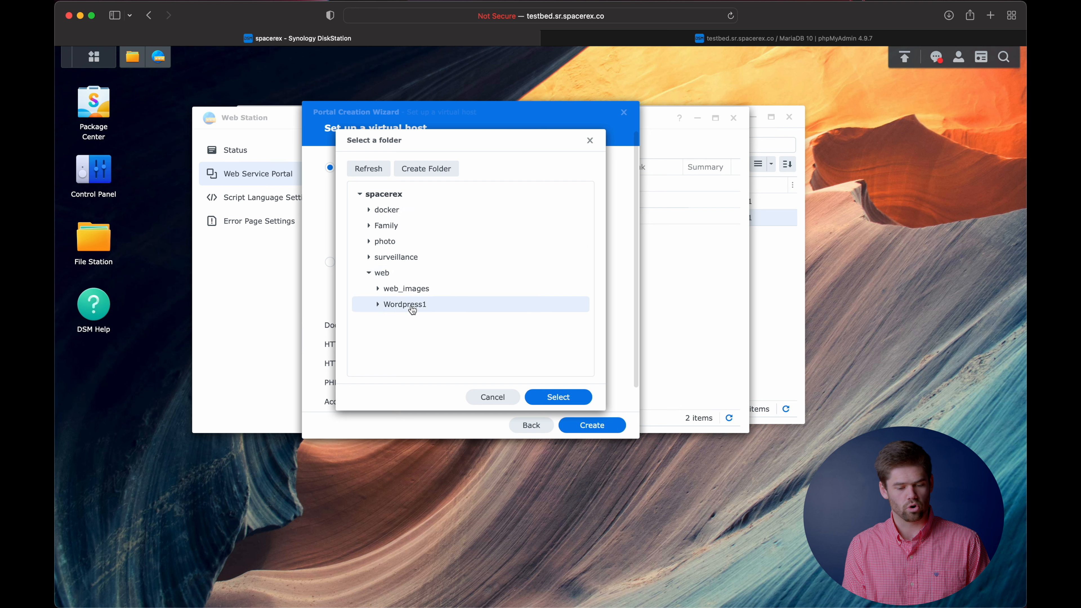
{"action": "left_click", "coordinate": [558, 397]}
Choose Default Profile (PHP 7.2) and Apache HTTP Server 2.2 back end, then save the virtual host
{"action": "scroll", "coordinate": [560, 400], "scroll_direction": "down", "scroll_amount": 2}
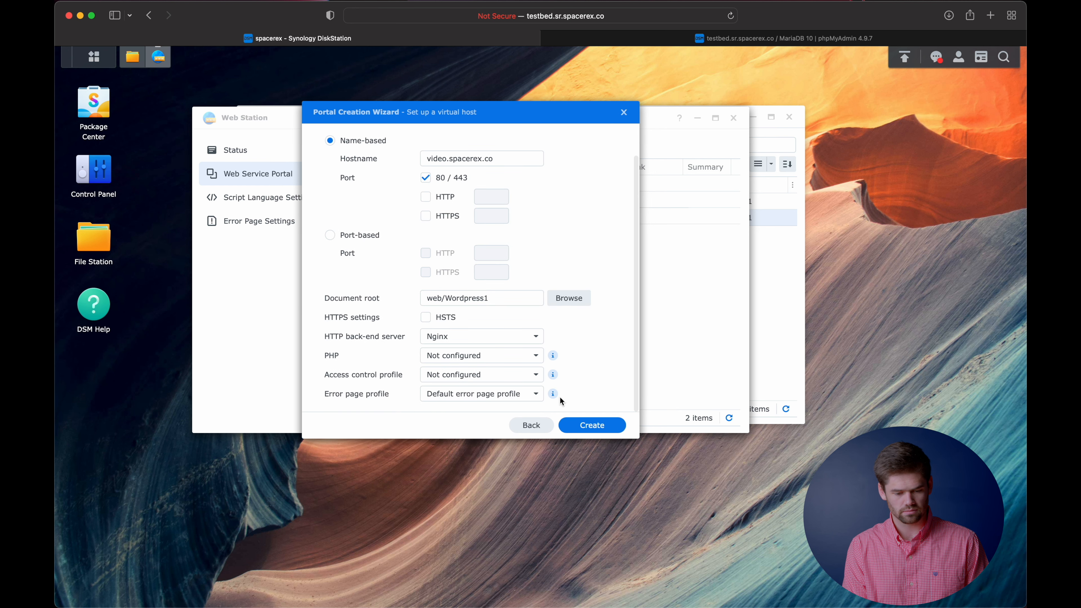
{"action": "left_click", "coordinate": [508, 357]}
{"action": "left_click", "coordinate": [513, 408]}
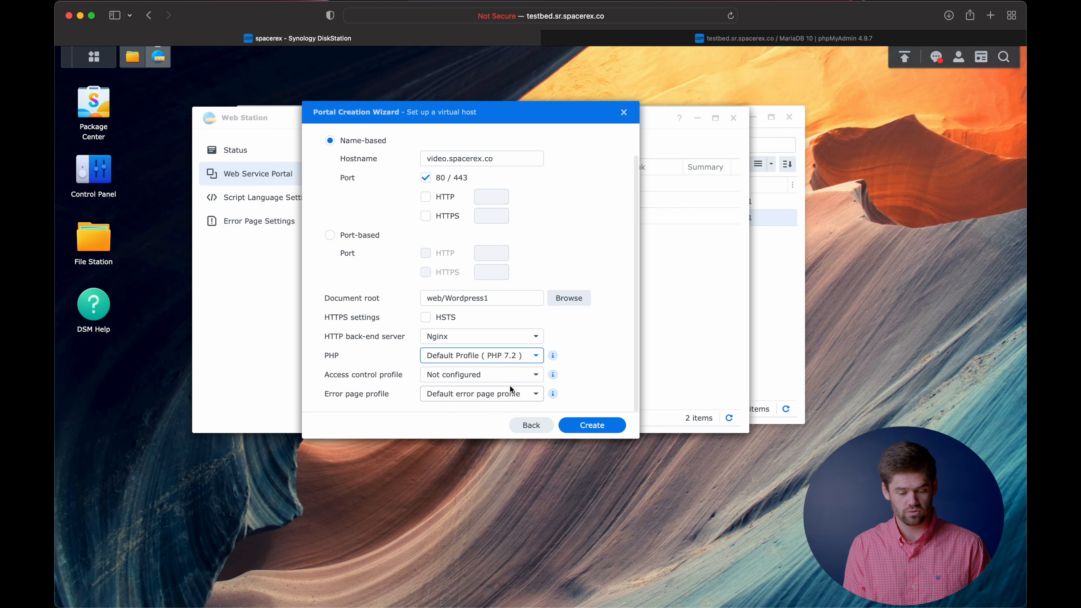
{"action": "left_click", "coordinate": [510, 377]}
{"action": "left_click", "coordinate": [509, 377]}
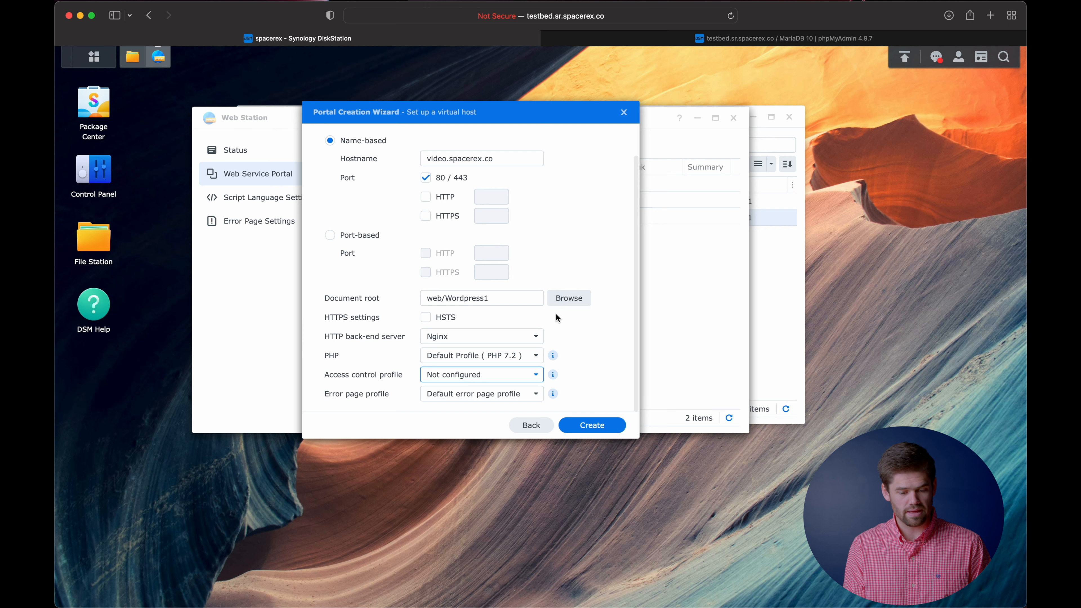
{"action": "left_click", "coordinate": [490, 336]}
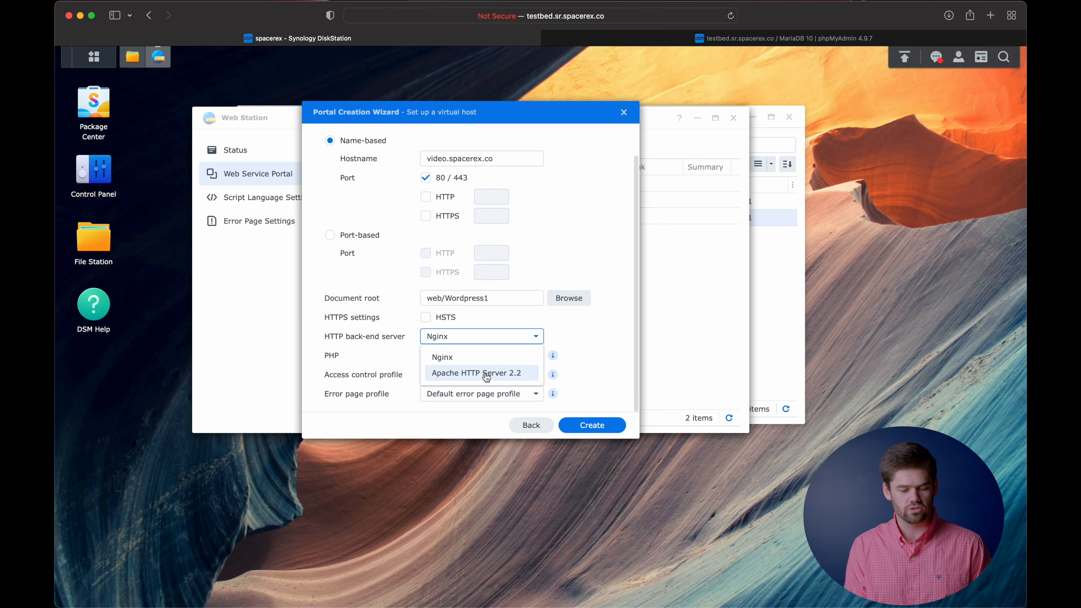
{"action": "left_click", "coordinate": [502, 377]}
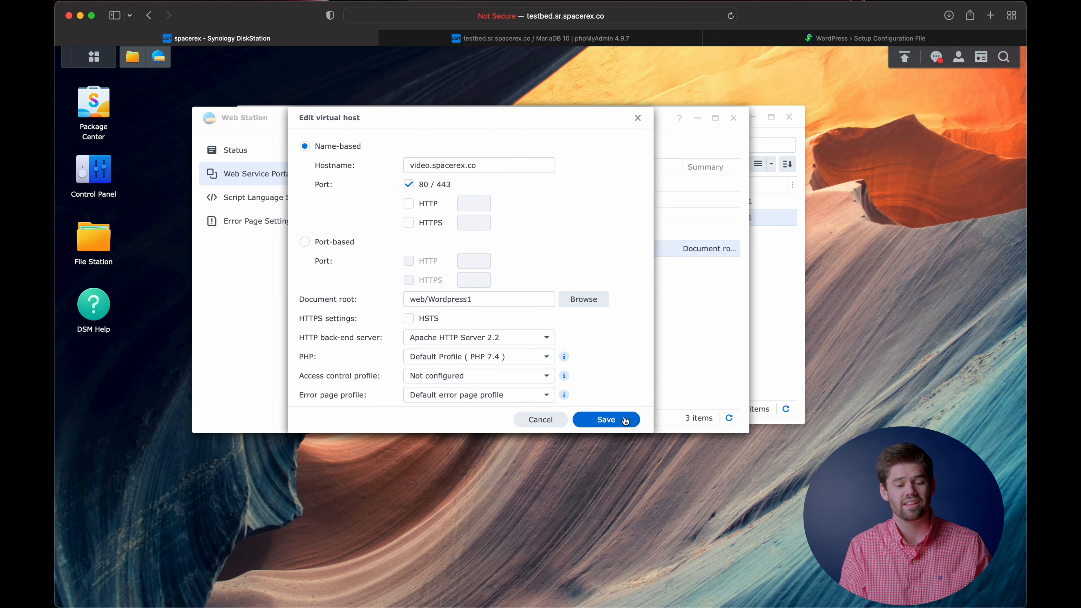
{"action": "left_click", "coordinate": [624, 419]}
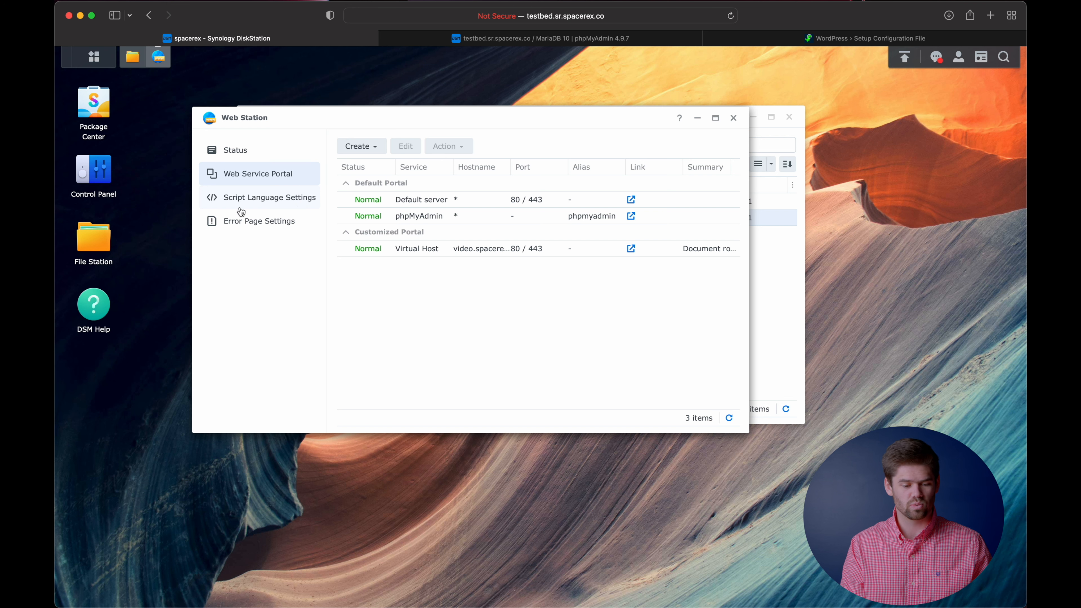
{"action": "left_click", "coordinate": [277, 202]}
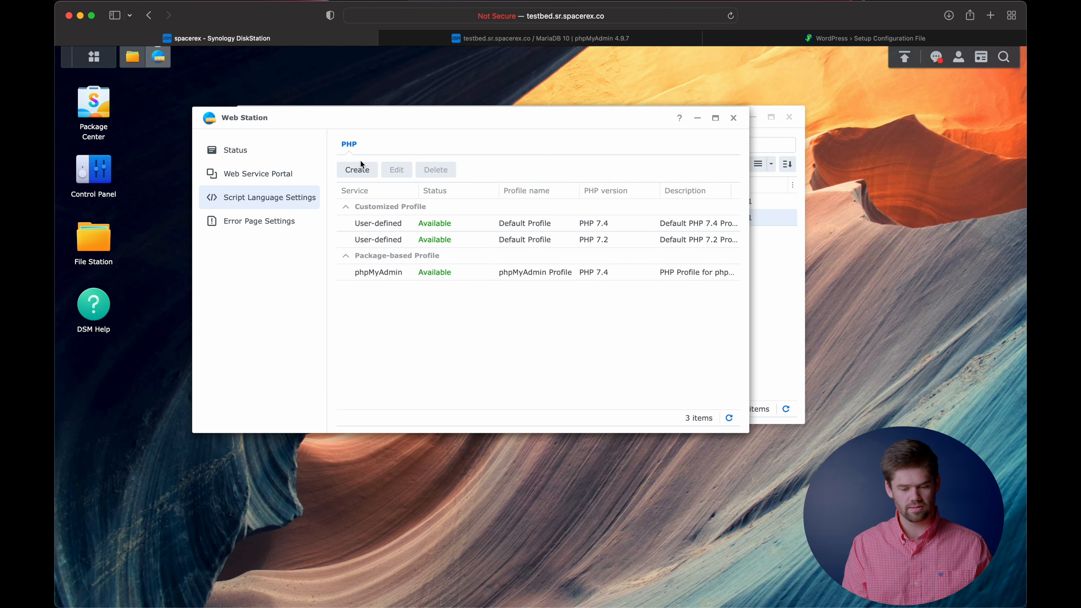
Create a PHP profile named Wordpress on PHP 7.4 with description 'For Wordpress sites'
{"action": "left_click", "coordinate": [358, 170]}
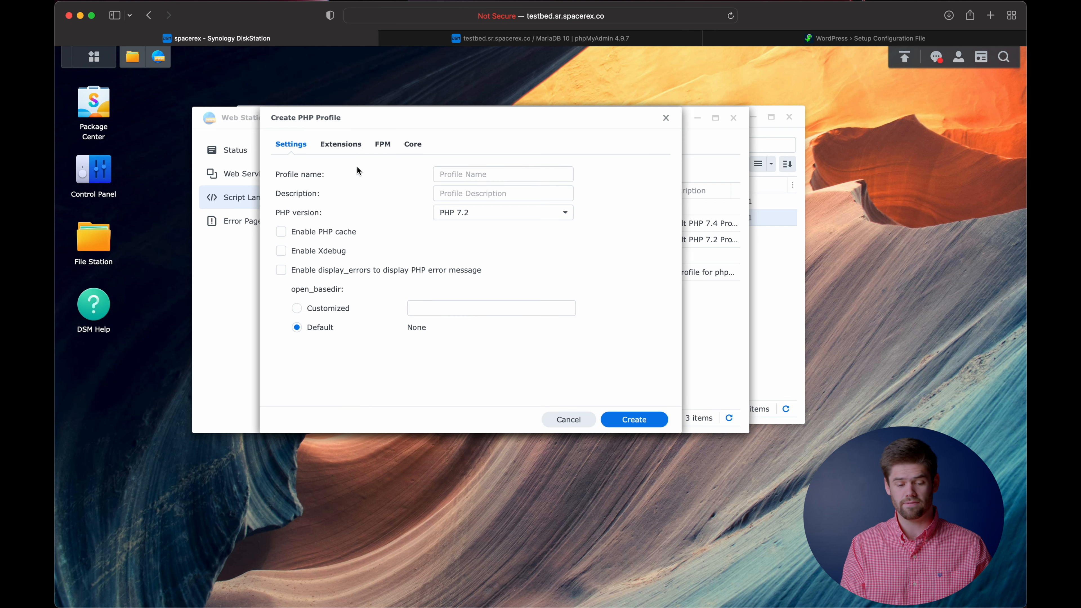
{"action": "left_click", "coordinate": [474, 180]}
{"action": "type", "text": "Wordpress"}
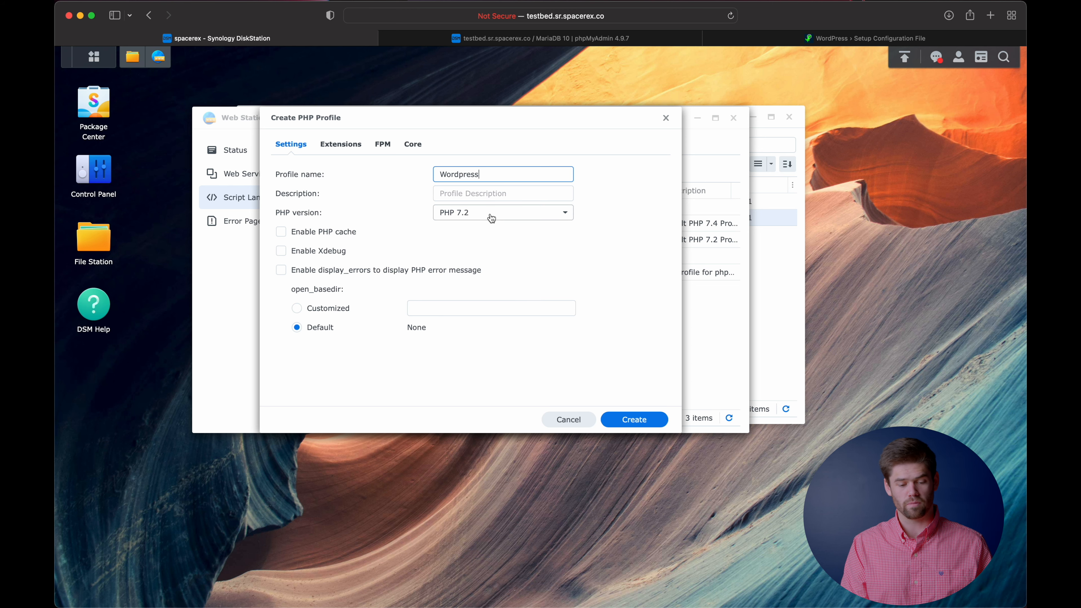
{"action": "left_click", "coordinate": [492, 217]}
{"action": "left_click", "coordinate": [484, 254]}
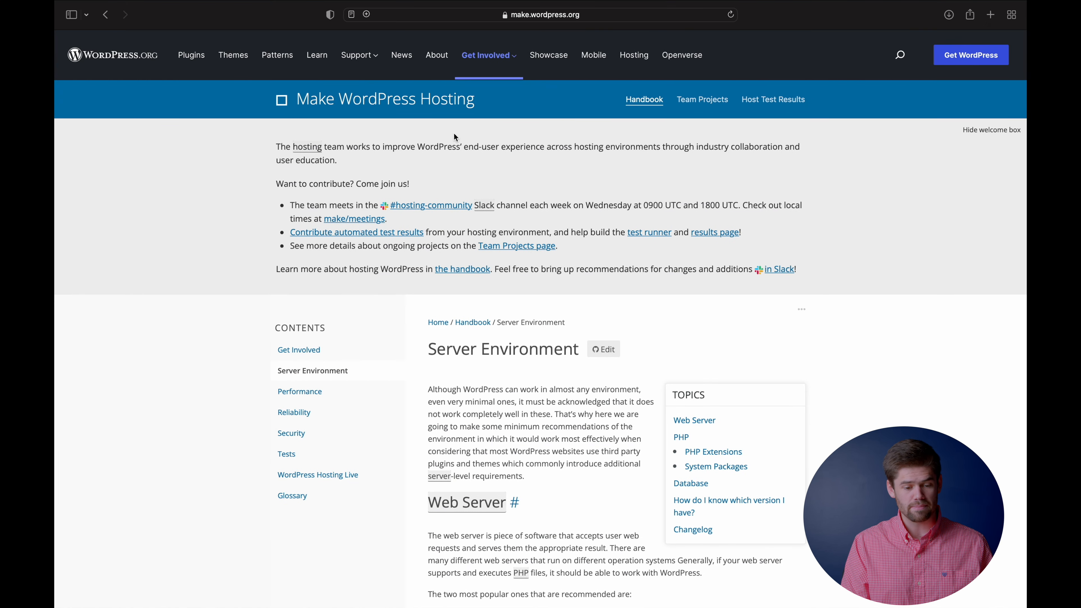
{"action": "scroll", "coordinate": [502, 520], "scroll_direction": "down", "scroll_amount": 8}
{"action": "scroll", "coordinate": [512, 514], "scroll_direction": "down", "scroll_amount": 5}
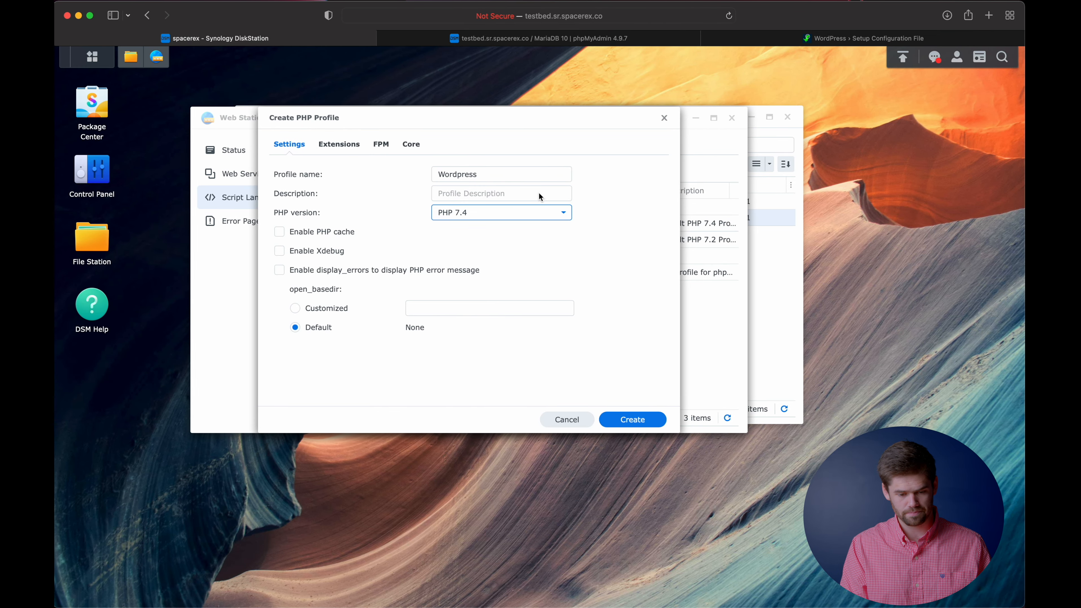
{"action": "left_click", "coordinate": [513, 193]}
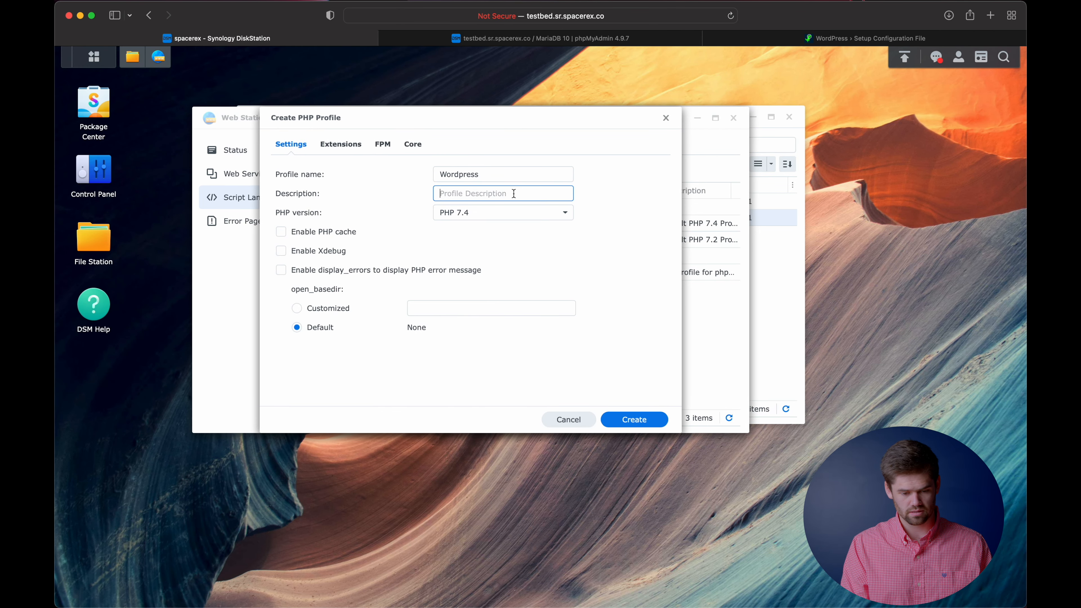
{"action": "type", "text": "For Wordpress sites"}
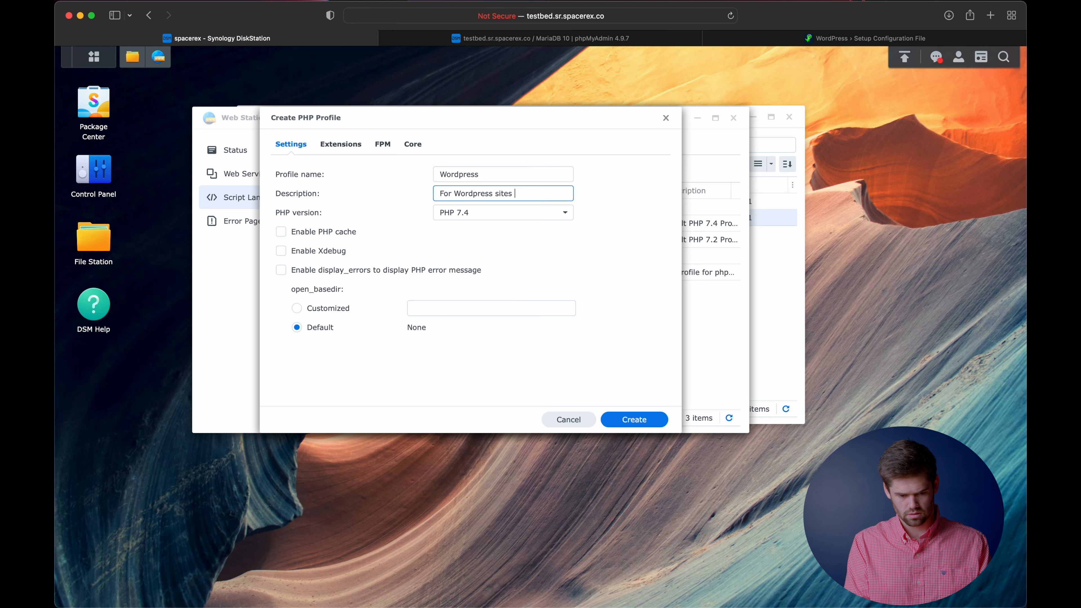
Open the profile's Extensions tab and scroll through the extension list
{"action": "left_click", "coordinate": [340, 145]}
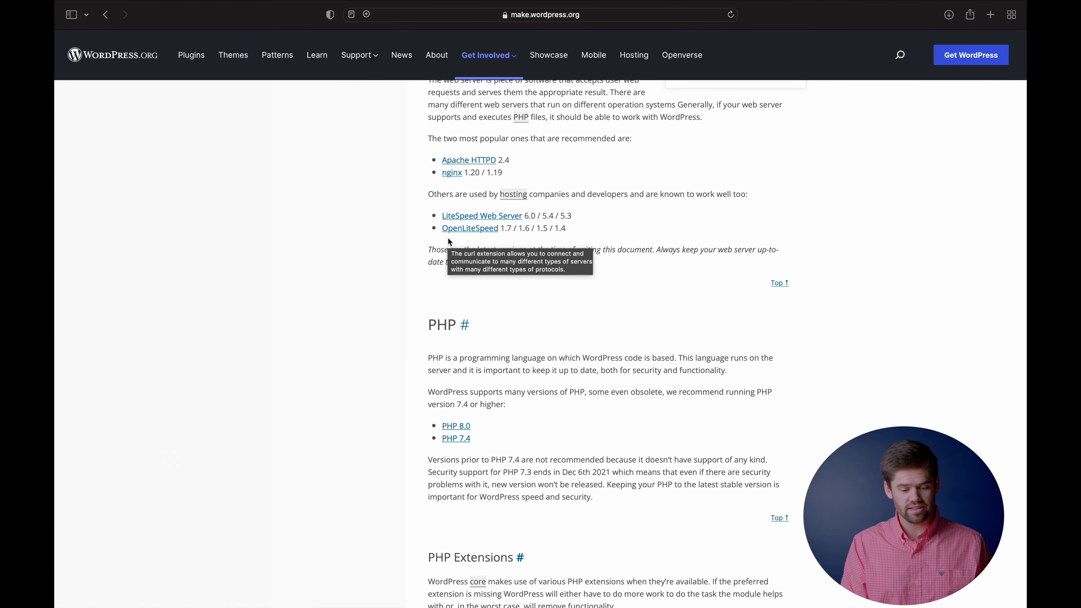
{"action": "scroll", "coordinate": [448, 238], "scroll_direction": "down", "scroll_amount": 7}
{"action": "scroll", "coordinate": [448, 237], "scroll_direction": "down", "scroll_amount": 1}
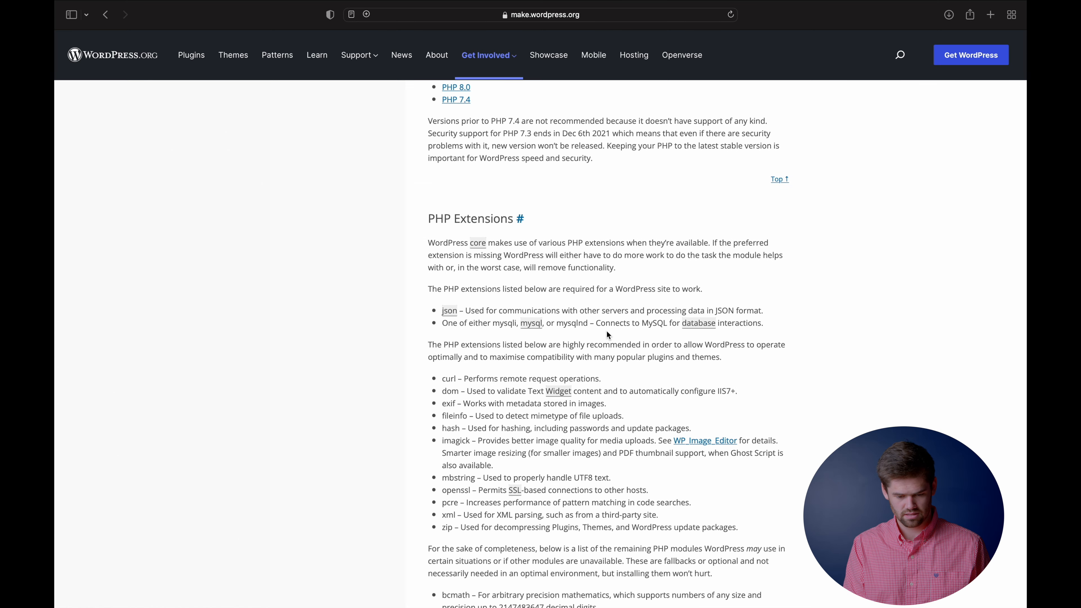
{"action": "scroll", "coordinate": [607, 331], "scroll_direction": "down", "scroll_amount": 1}
{"action": "key", "text": "ctrl+Left"}
{"action": "key", "text": "ctrl+Right"}
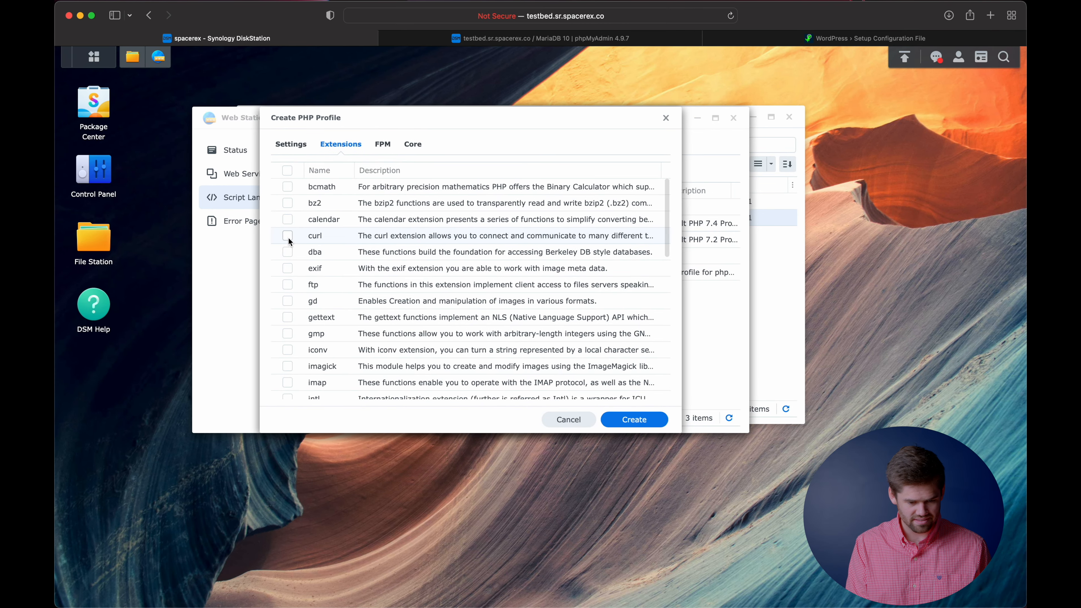
Tick the curl, exif, mysqli, openssl, xmlrpc and zip extensions for the wordpress PHP profile
{"action": "left_click", "coordinate": [264, 237]}
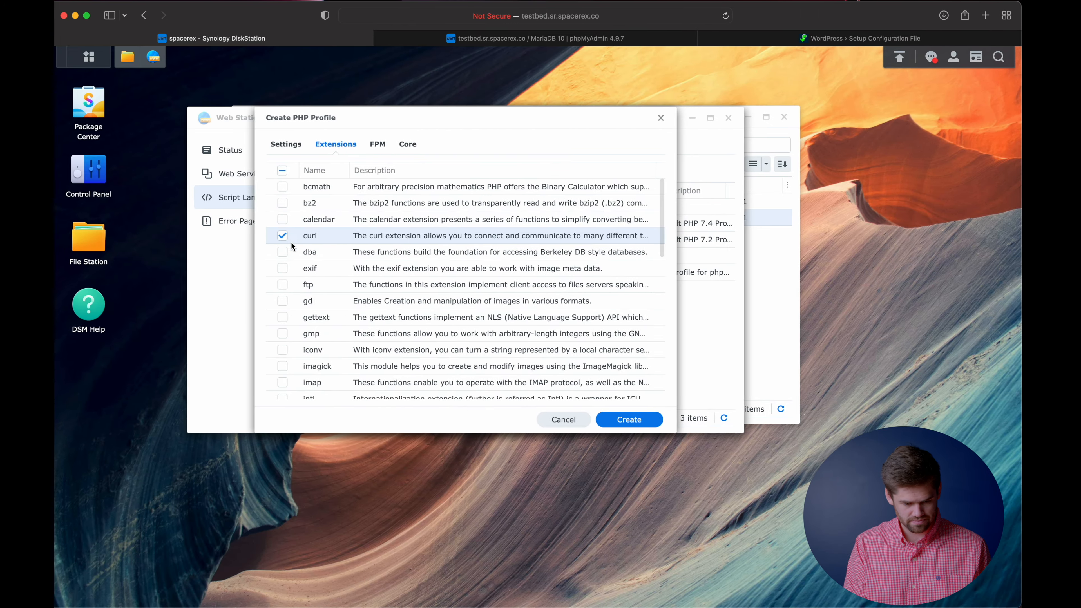
{"action": "scroll", "coordinate": [361, 320], "scroll_direction": "down", "scroll_amount": 10}
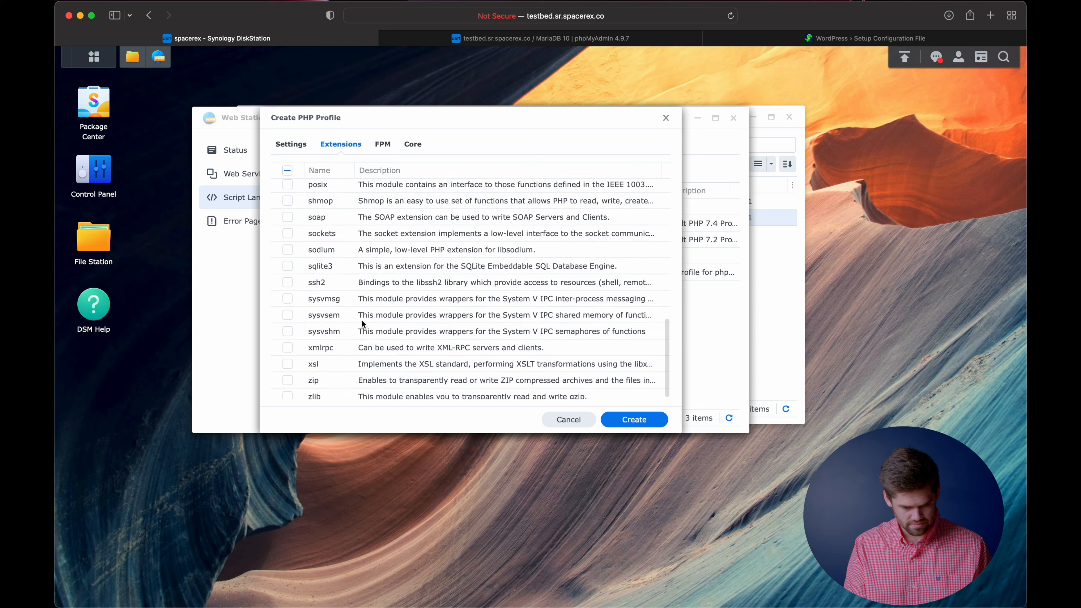
{"action": "scroll", "coordinate": [368, 352], "scroll_direction": "up", "scroll_amount": 3}
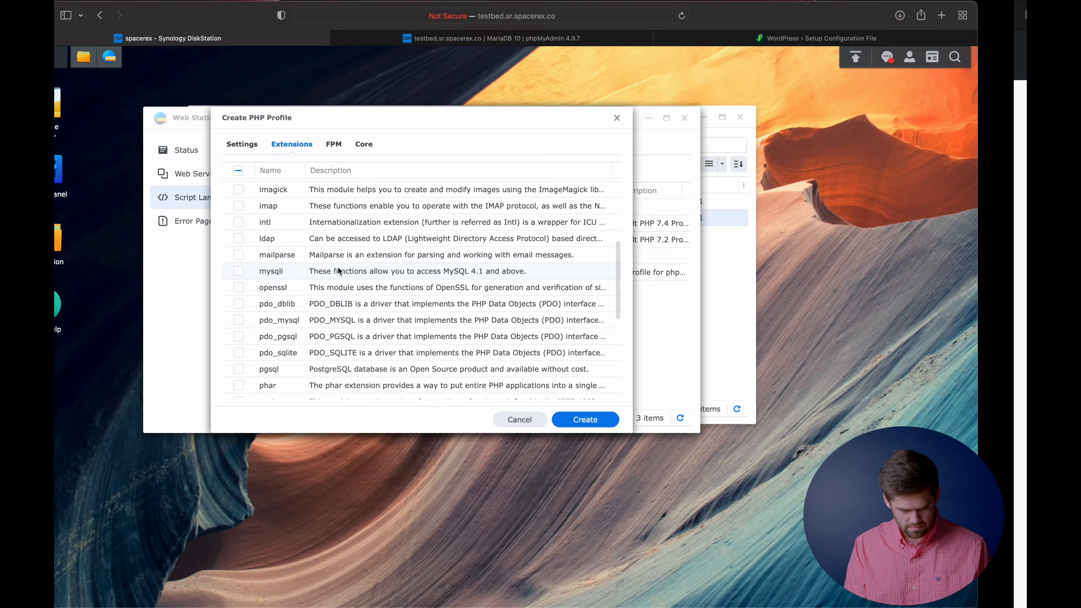
{"action": "scroll", "coordinate": [288, 303], "scroll_direction": "up", "scroll_amount": 5}
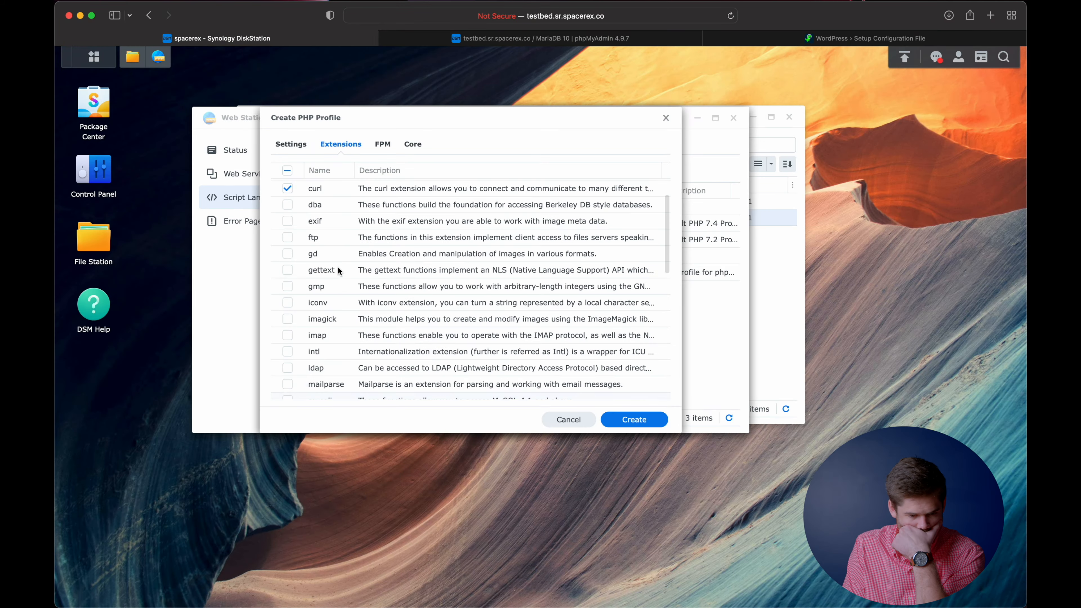
{"action": "scroll", "coordinate": [288, 303], "scroll_direction": "down", "scroll_amount": 4}
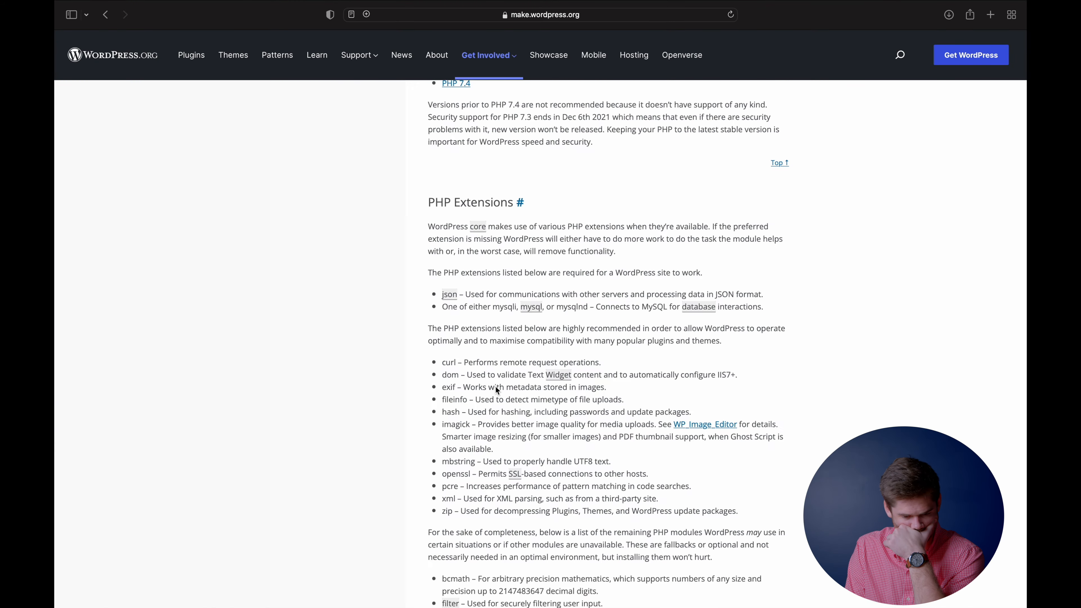
{"action": "scroll", "coordinate": [496, 386], "scroll_direction": "down", "scroll_amount": 3}
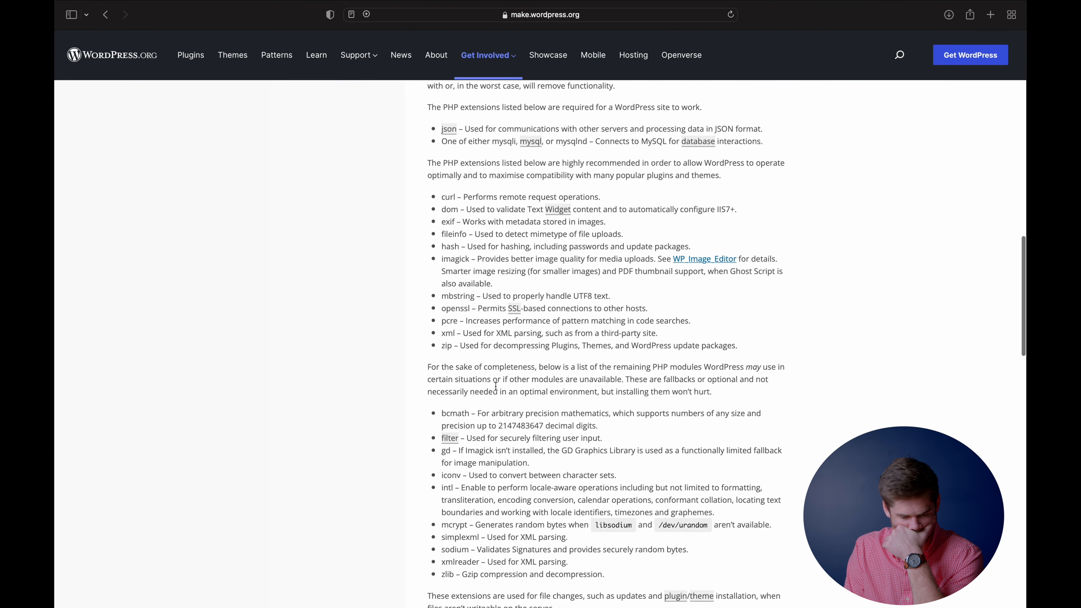
{"action": "scroll", "coordinate": [496, 386], "scroll_direction": "up", "scroll_amount": 3}
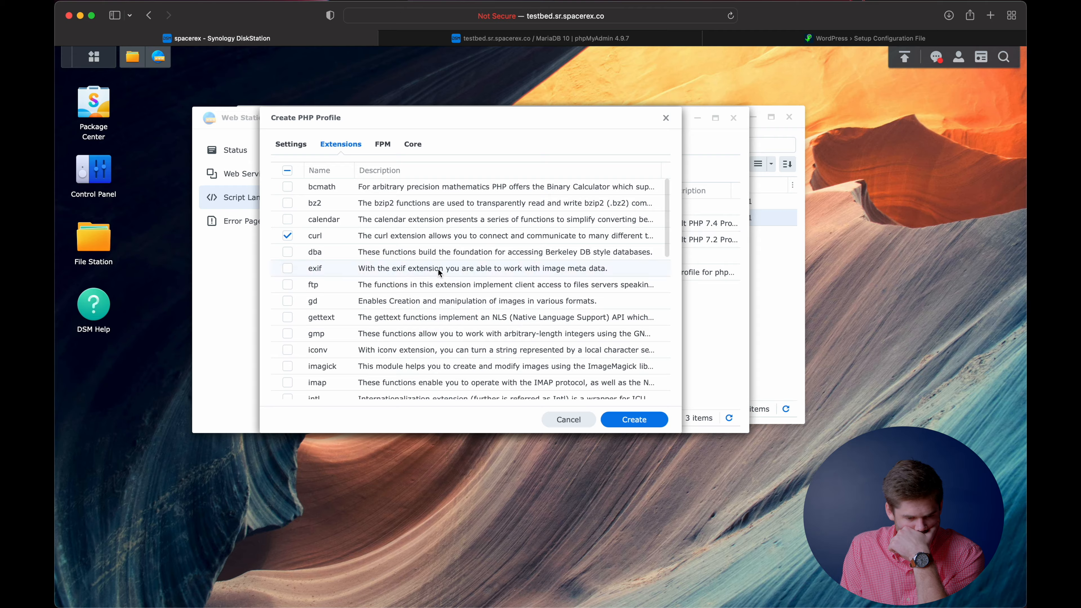
{"action": "scroll", "coordinate": [430, 265], "scroll_direction": "down", "scroll_amount": 10}
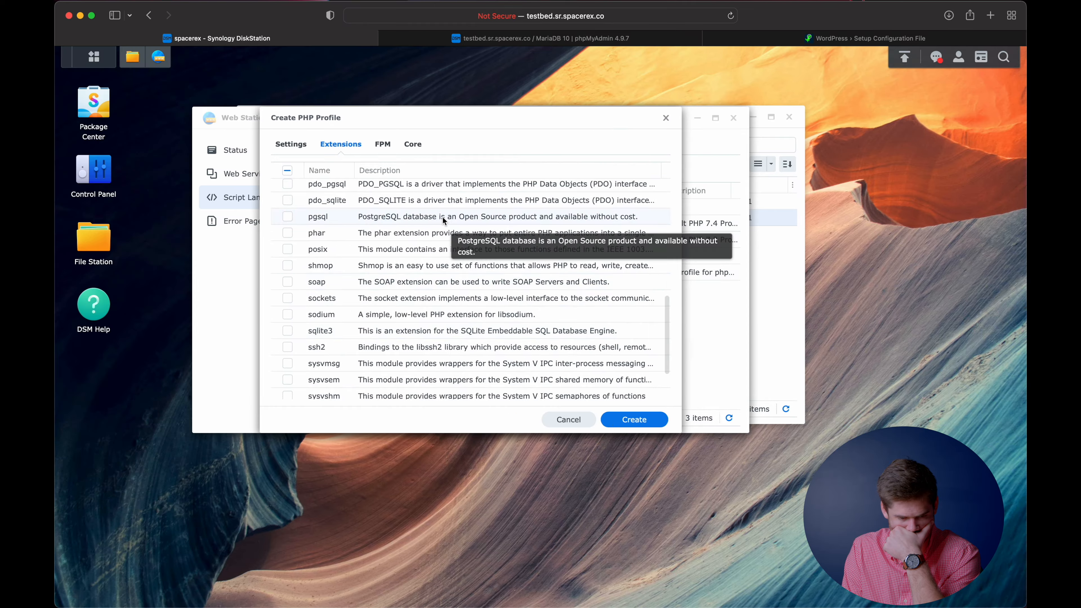
{"action": "scroll", "coordinate": [443, 216], "scroll_direction": "up", "scroll_amount": 3}
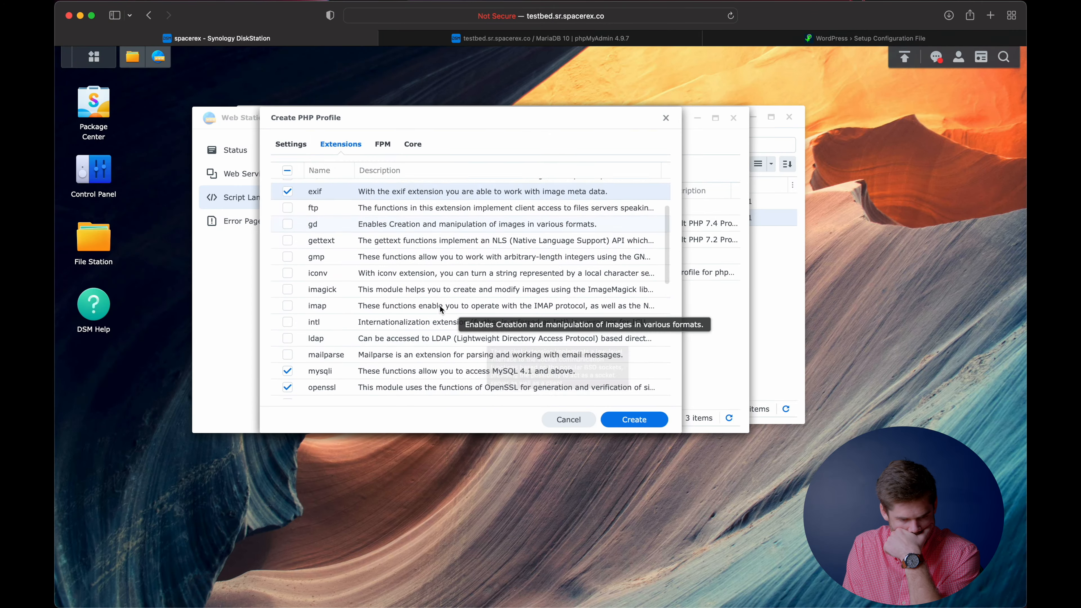
{"action": "scroll", "coordinate": [383, 294], "scroll_direction": "down", "scroll_amount": 1}
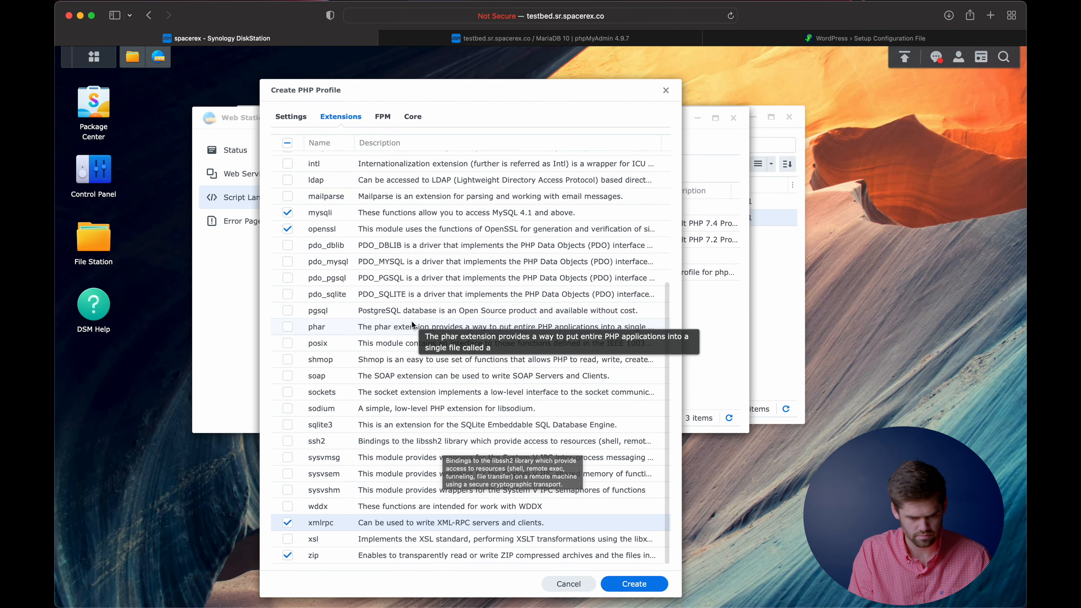
{"action": "scroll", "coordinate": [416, 330], "scroll_direction": "up", "scroll_amount": 5}
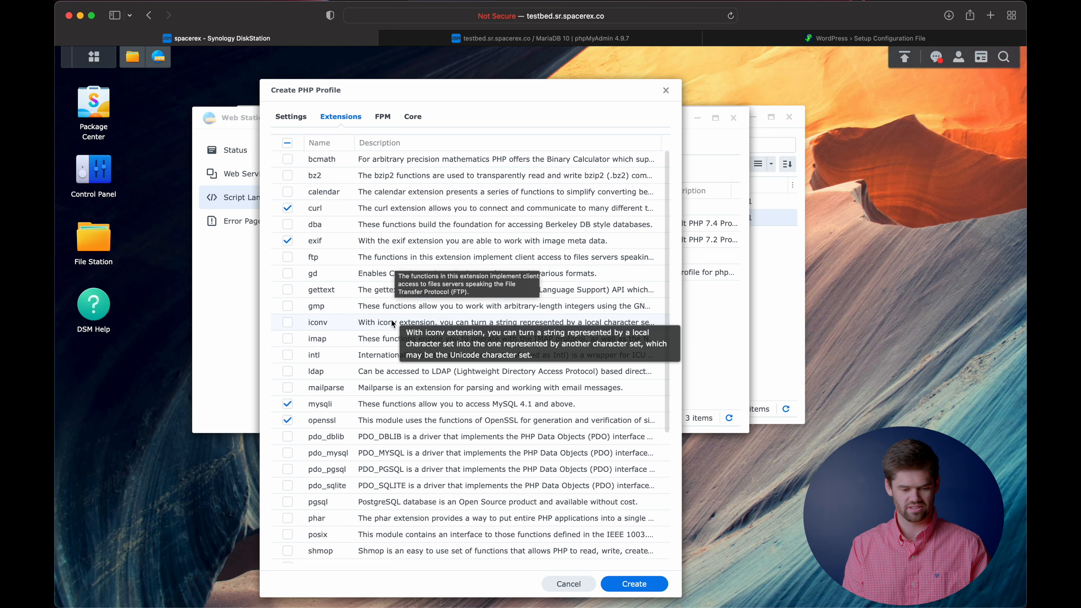
{"action": "scroll", "coordinate": [392, 323], "scroll_direction": "down", "scroll_amount": 5}
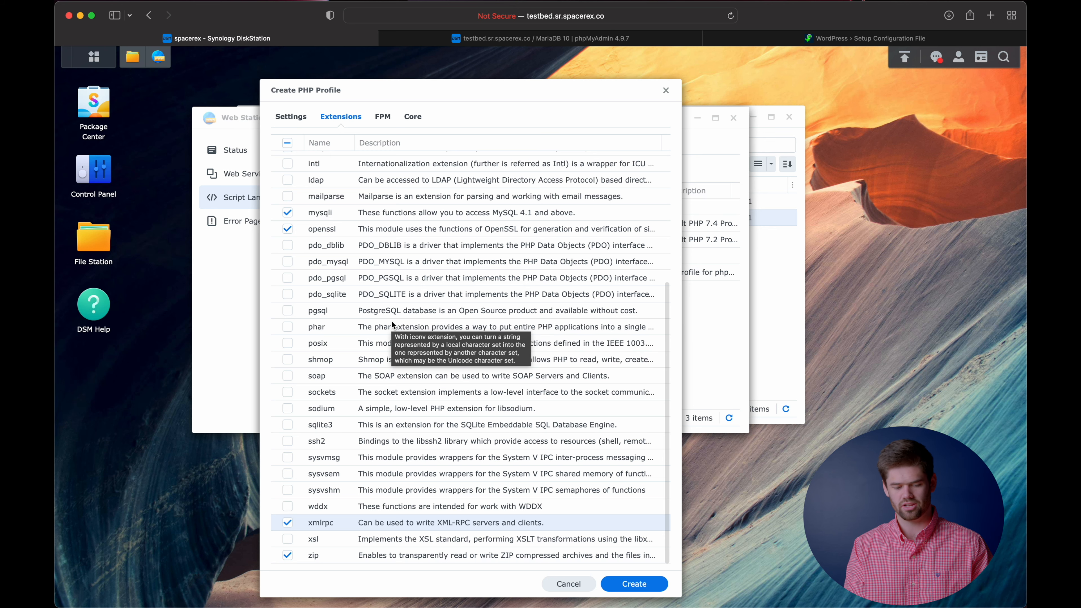
Check the WordPress PHP extension docs, then create the wordpress PHP 7.4 profile
{"action": "key", "text": "ctrl+Right"}
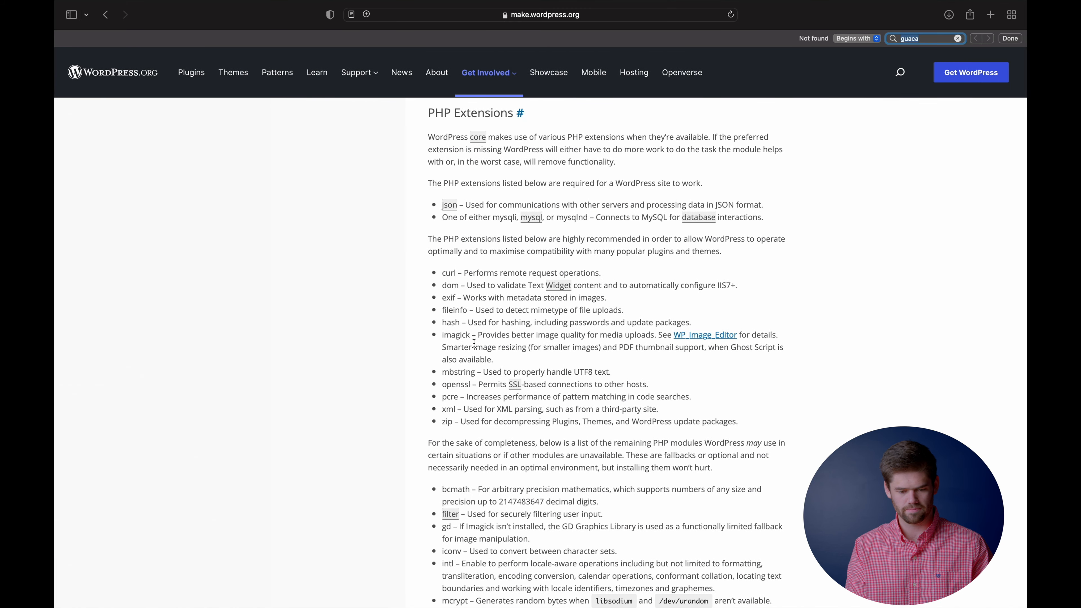
{"action": "key", "text": "ctrl+Left"}
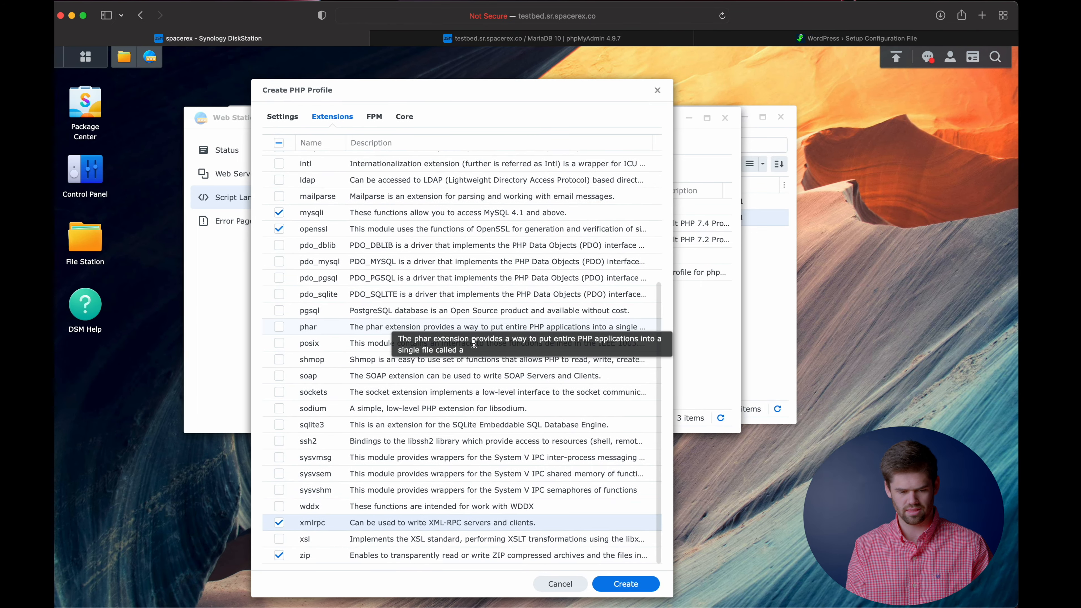
{"action": "left_click", "coordinate": [632, 583]}
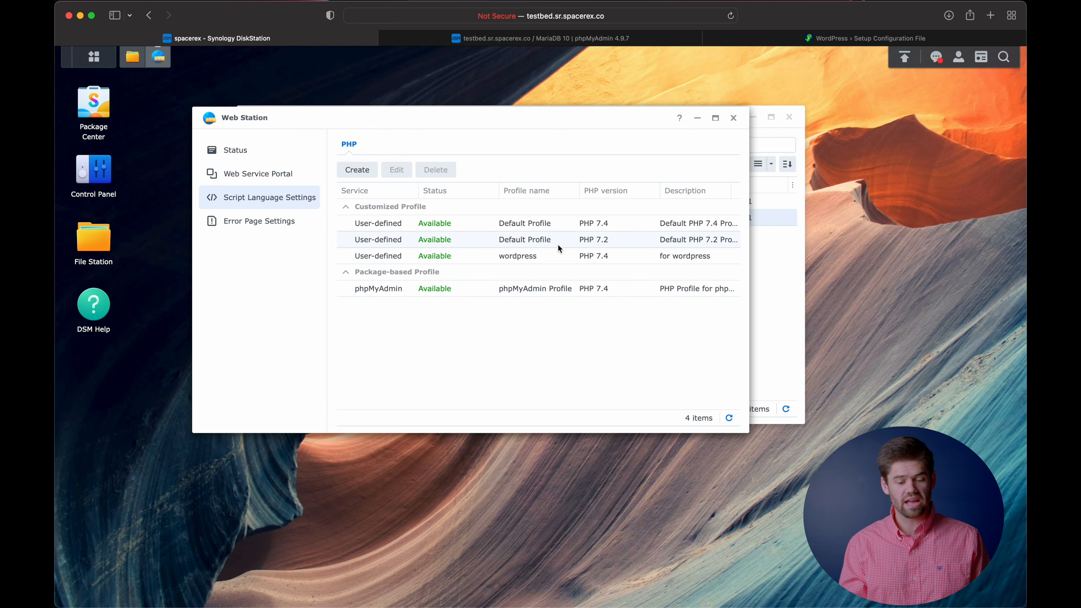
Set the video.spacerex.co virtual host's PHP to 'wordpress ( PHP 7.4 )', save, then open Control Panel
{"action": "left_click", "coordinate": [266, 176]}
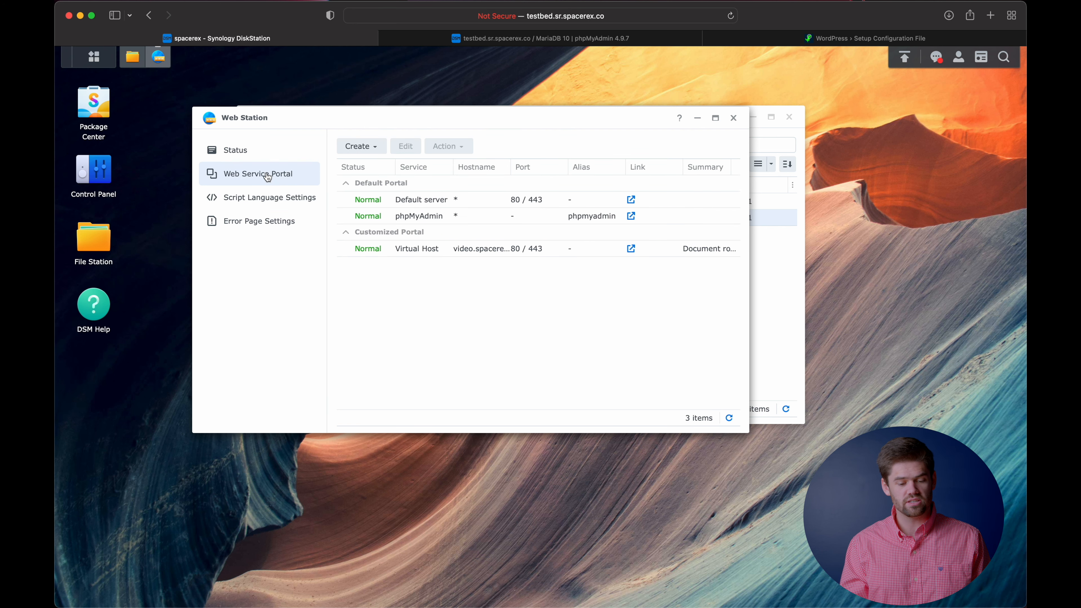
{"action": "left_click", "coordinate": [429, 249]}
{"action": "left_click", "coordinate": [405, 147]}
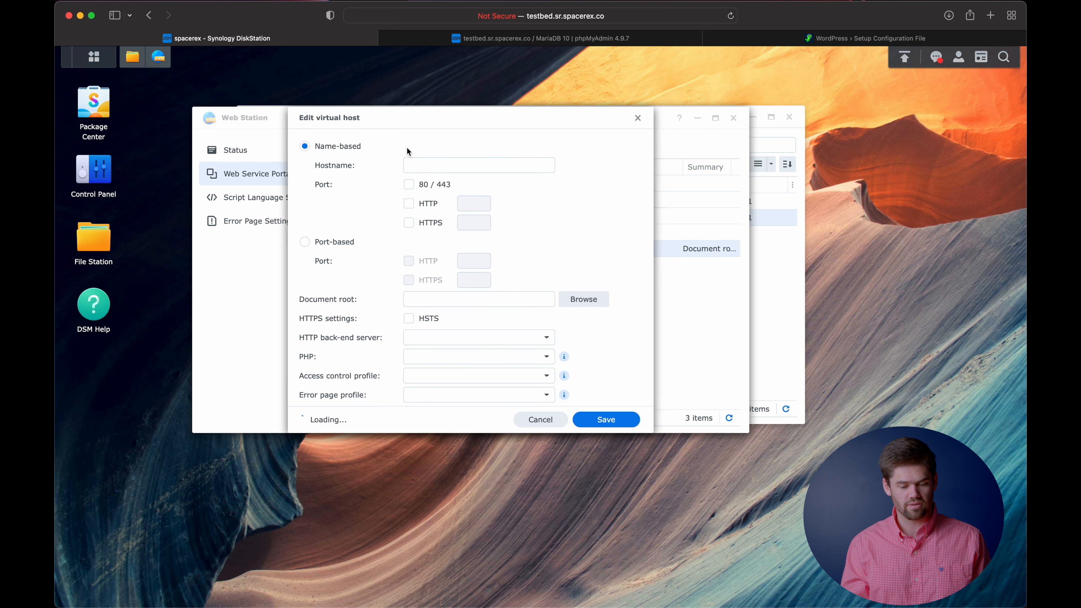
{"action": "left_click", "coordinate": [544, 362]}
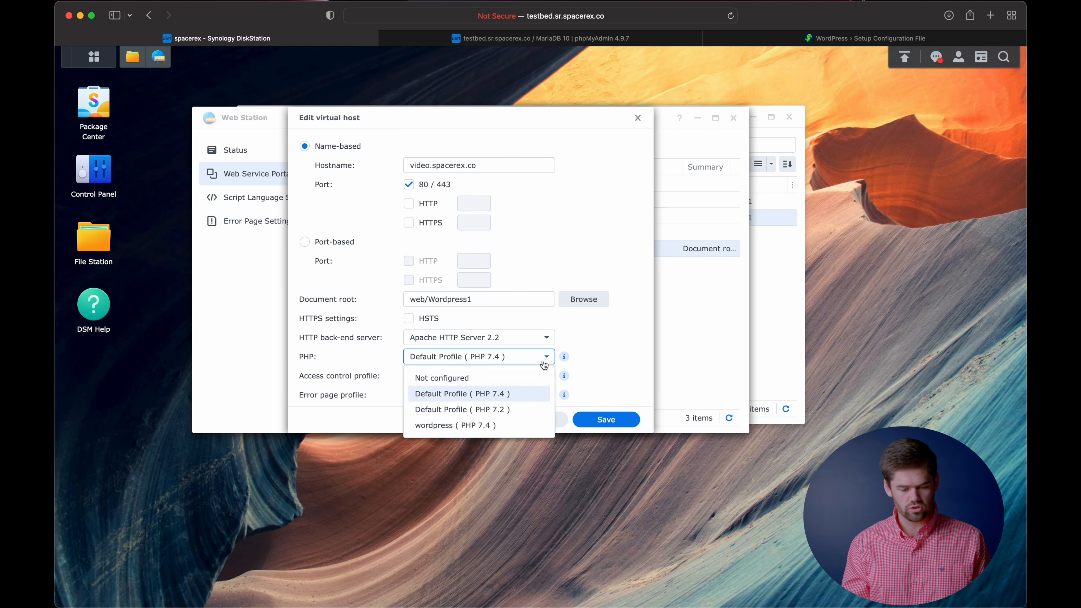
{"action": "left_click", "coordinate": [509, 425]}
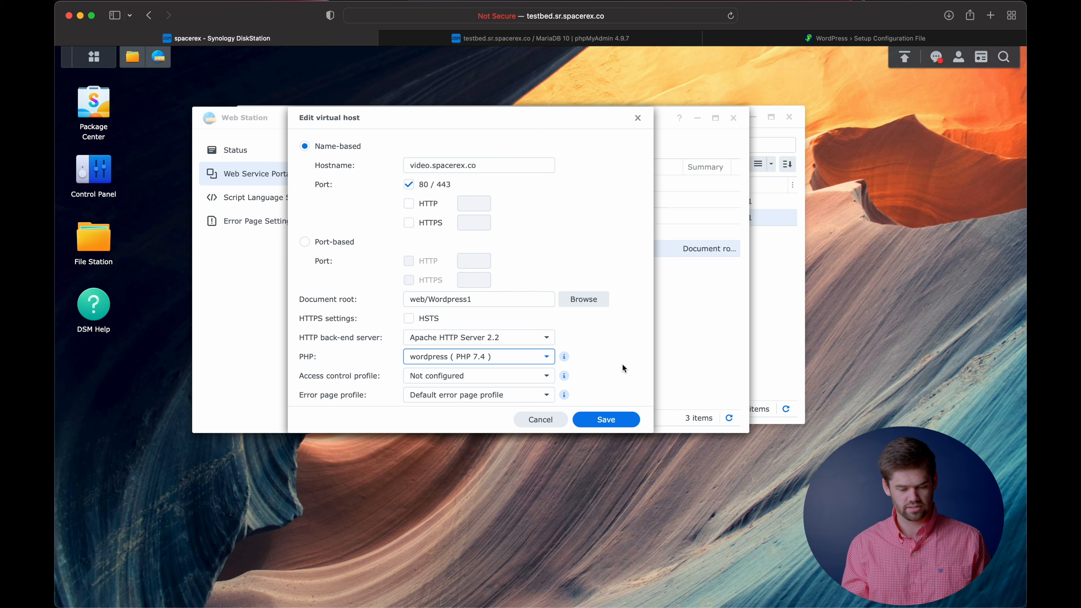
{"action": "left_click", "coordinate": [628, 419]}
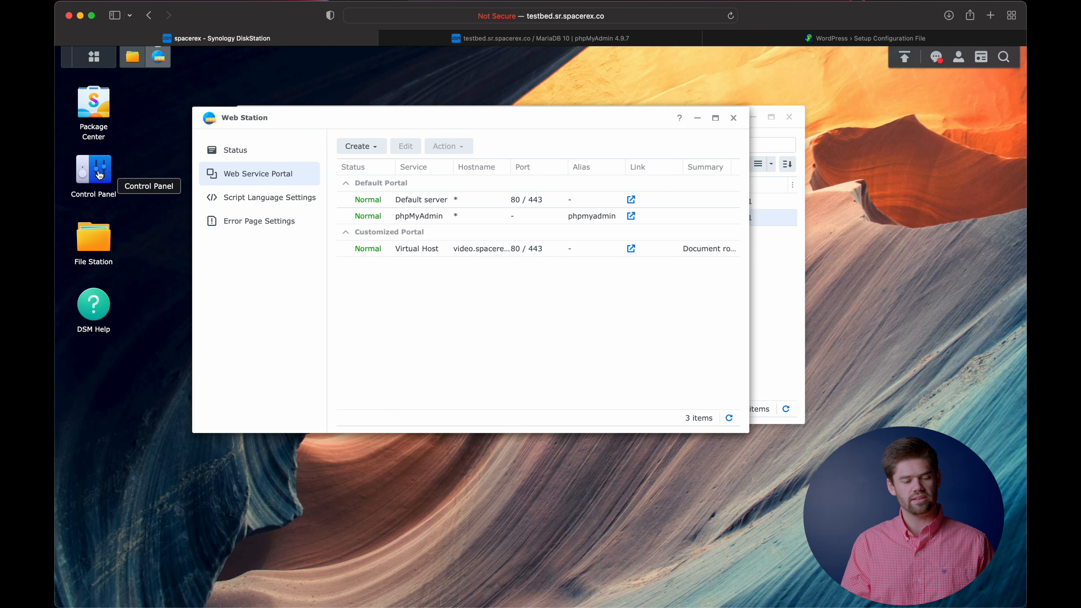
{"action": "left_click", "coordinate": [98, 171]}
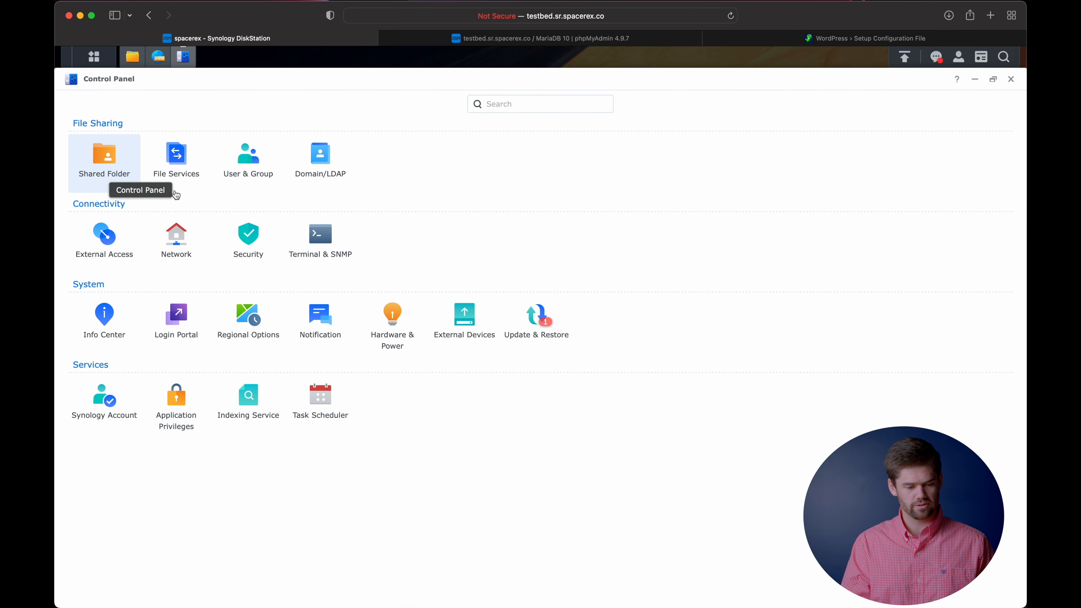
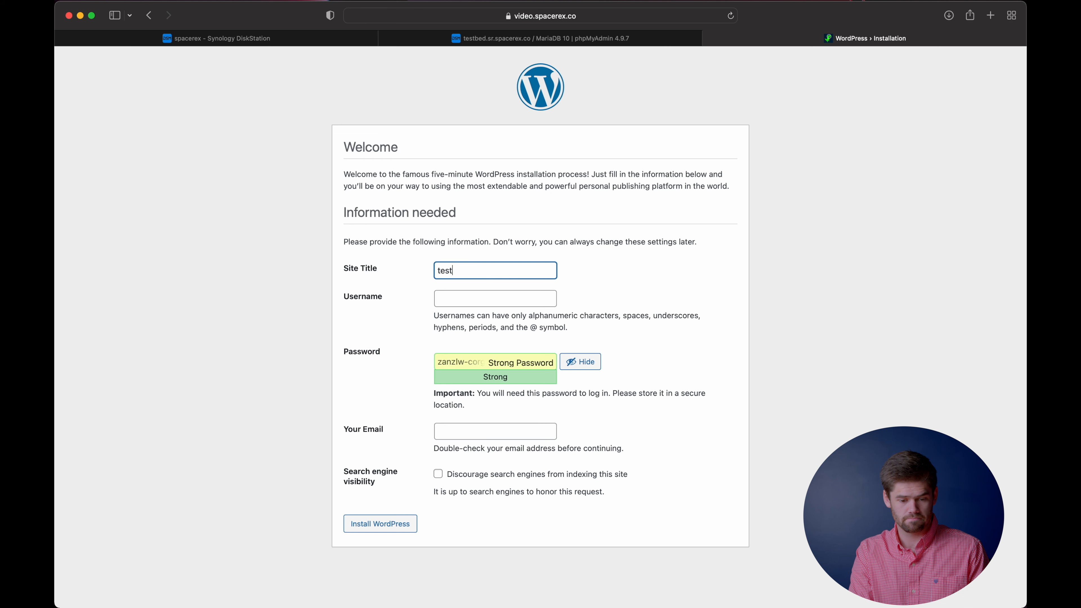
Enter the admin username, mask the generated password and fill in the admin e-mail address
{"action": "key", "text": "Tab"}
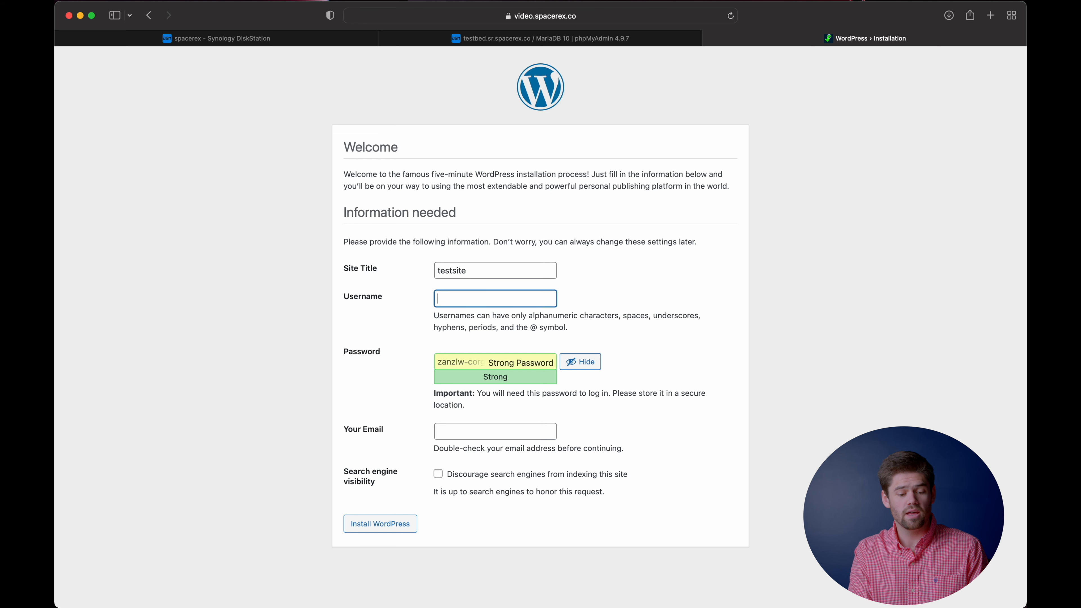
{"action": "type", "text": "will"}
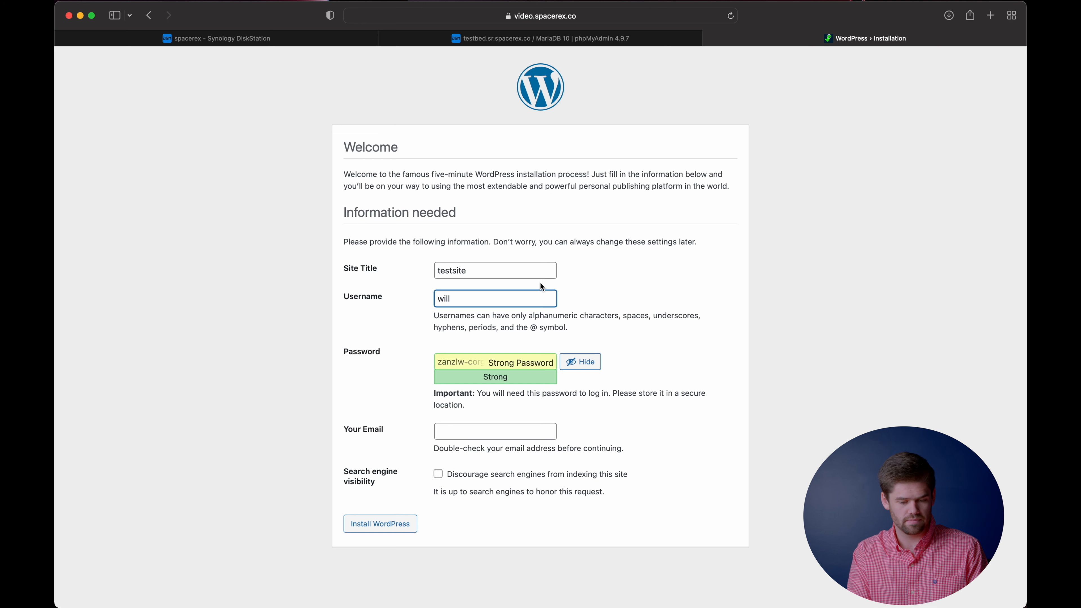
{"action": "left_click", "coordinate": [579, 362]}
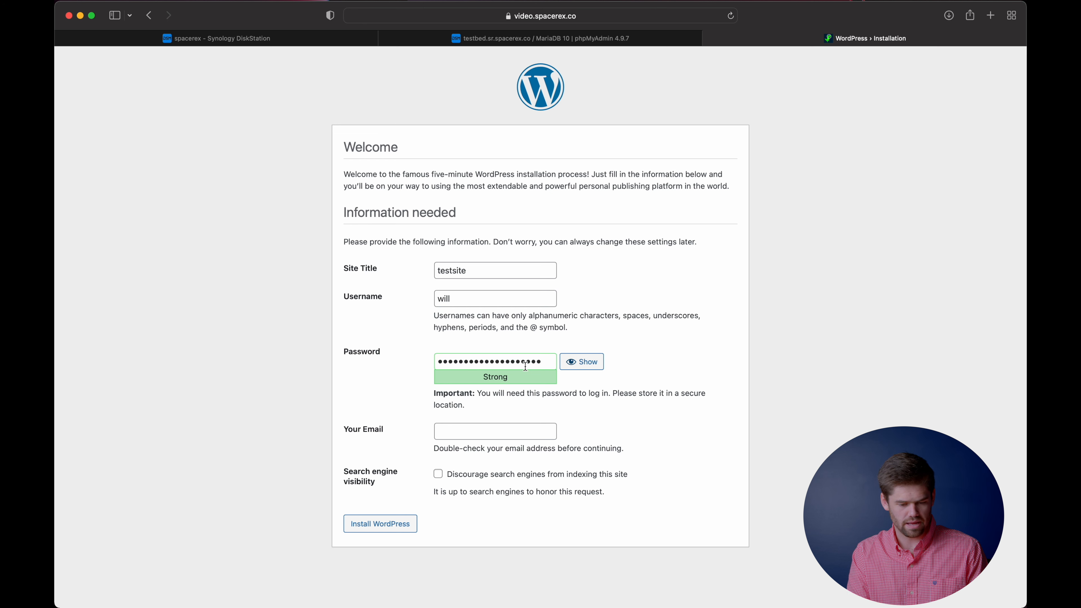
{"action": "double_click", "coordinate": [483, 365]}
{"action": "left_click", "coordinate": [610, 304]}
{"action": "left_click", "coordinate": [537, 430]}
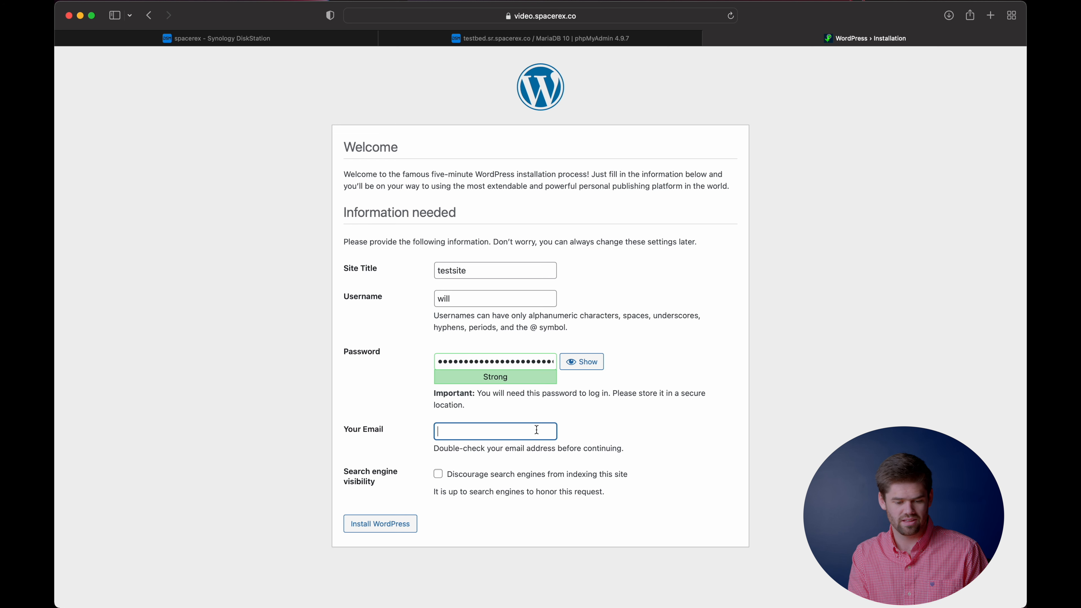
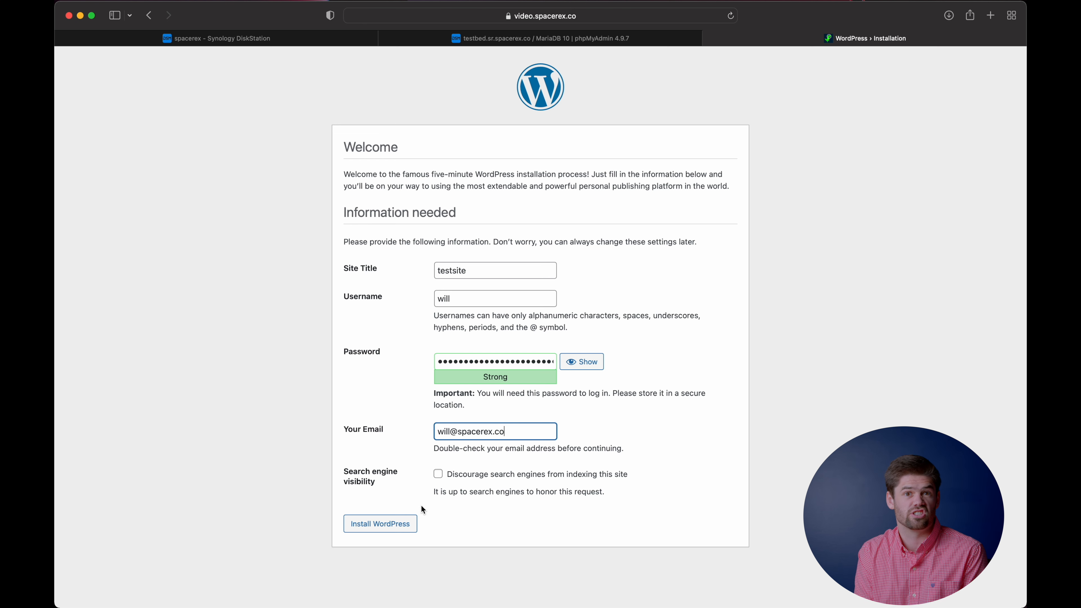
Install WordPress, decline saving the password, and return to the DiskStation tab
{"action": "left_click", "coordinate": [396, 520]}
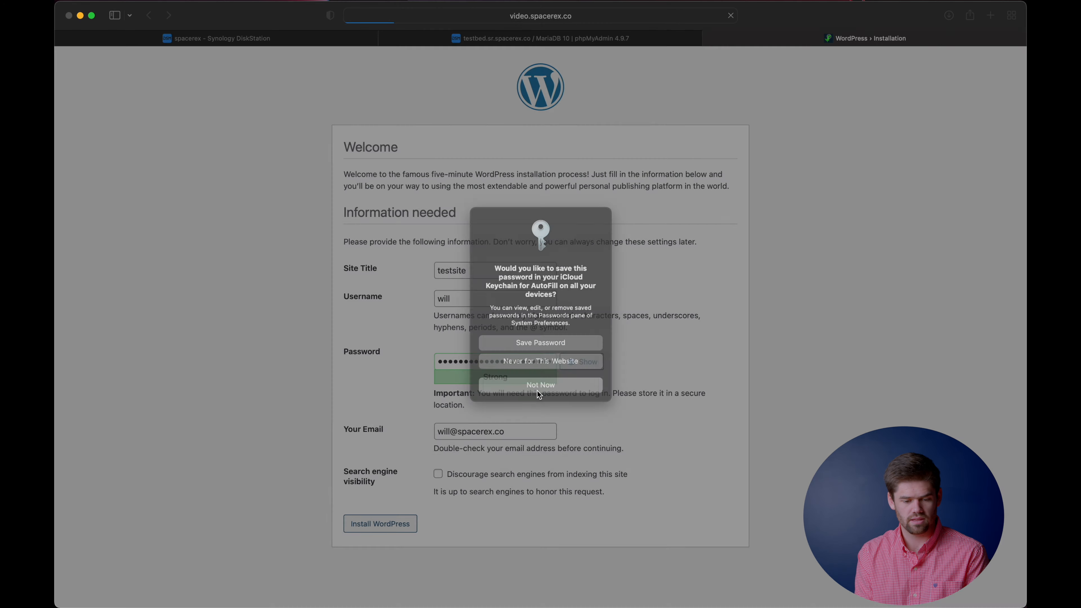
{"action": "left_click", "coordinate": [537, 390]}
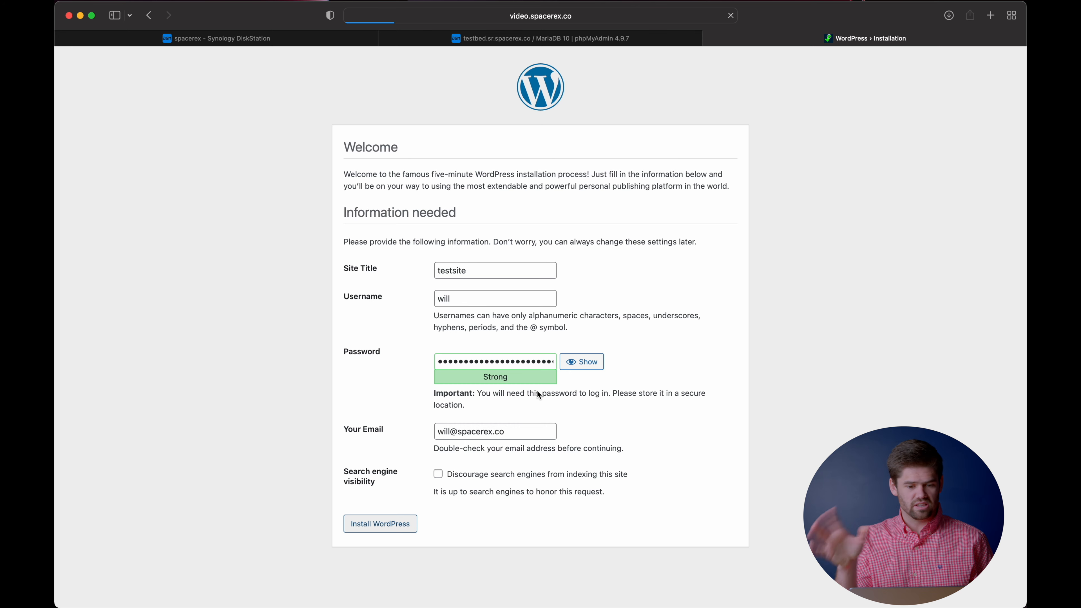
{"action": "left_click", "coordinate": [243, 40]}
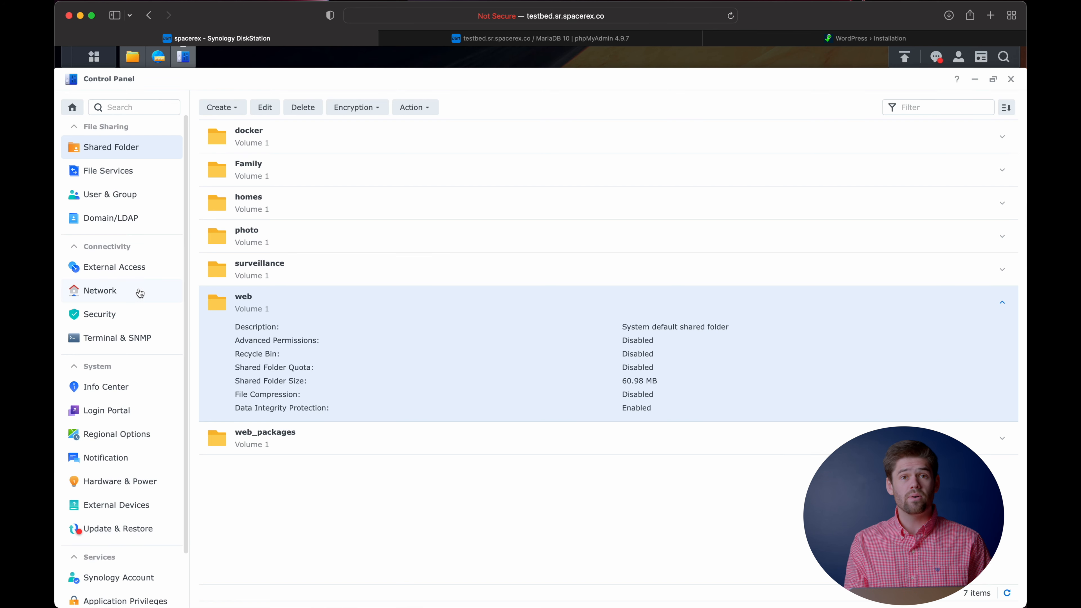
Under Security > Certificate, add a new Let's Encrypt certificate described 'For Wordpress site01'
{"action": "left_click", "coordinate": [101, 323]}
{"action": "left_click", "coordinate": [408, 105]}
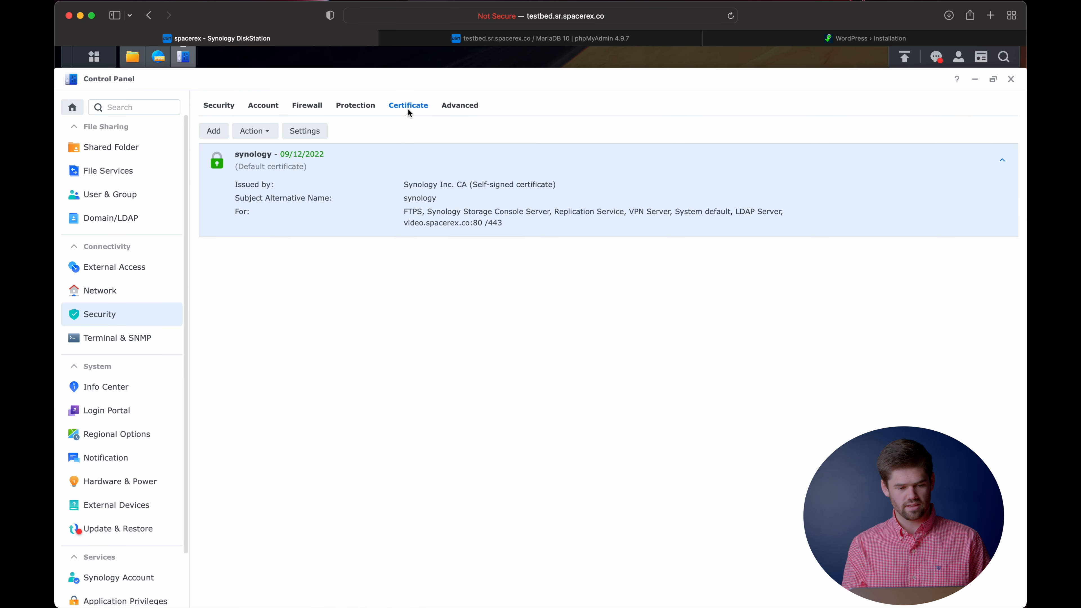
{"action": "left_click", "coordinate": [214, 133]}
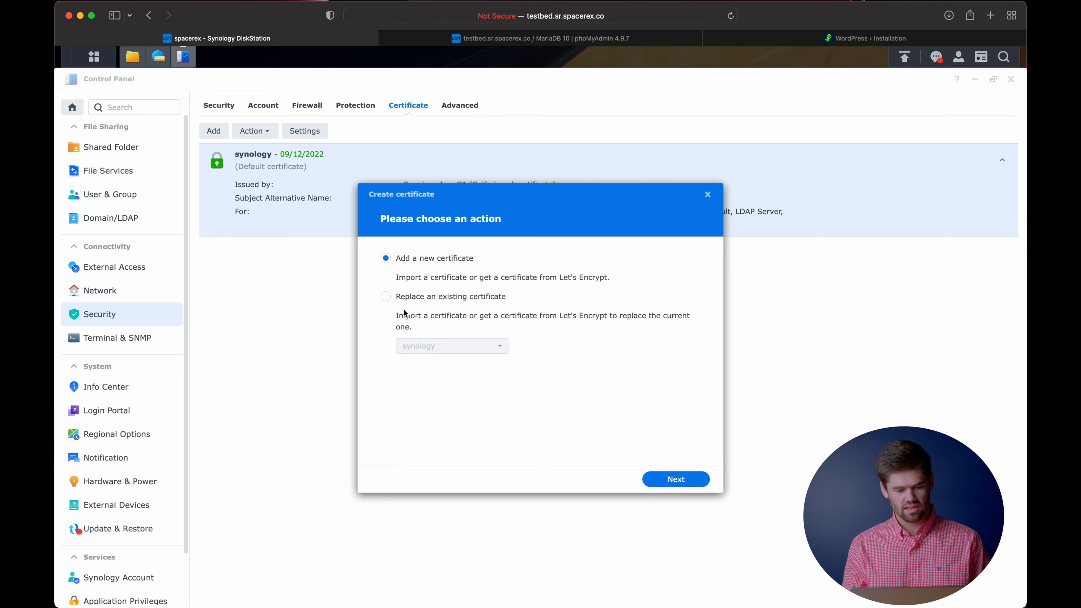
{"action": "left_click", "coordinate": [676, 480]}
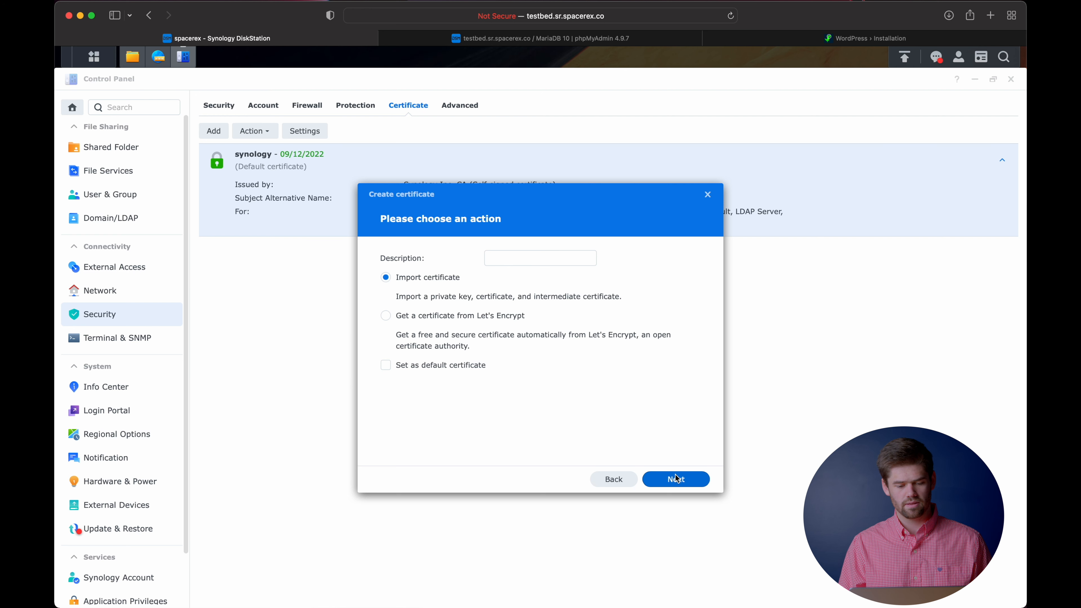
{"action": "left_click", "coordinate": [473, 315]}
{"action": "left_click", "coordinate": [526, 255]}
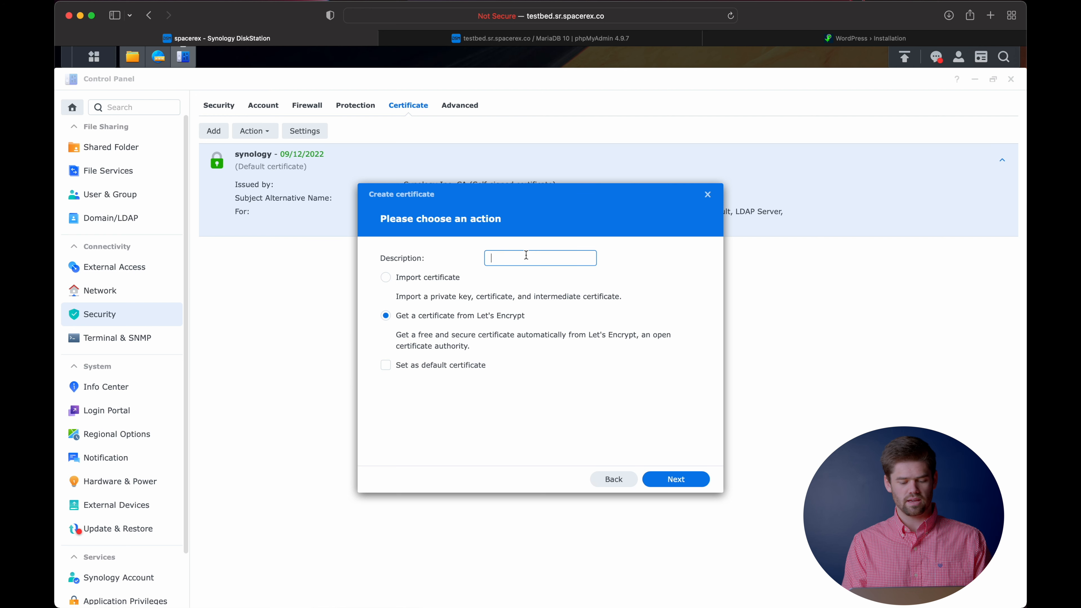
{"action": "type", "text": "For W"}
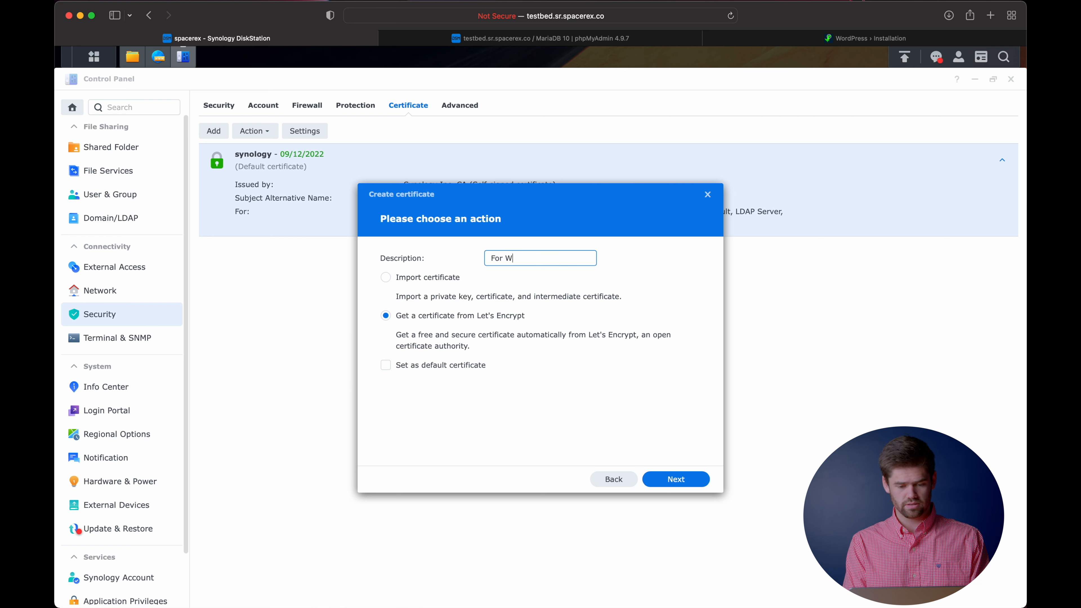
{"action": "type", "text": "ordpres"}
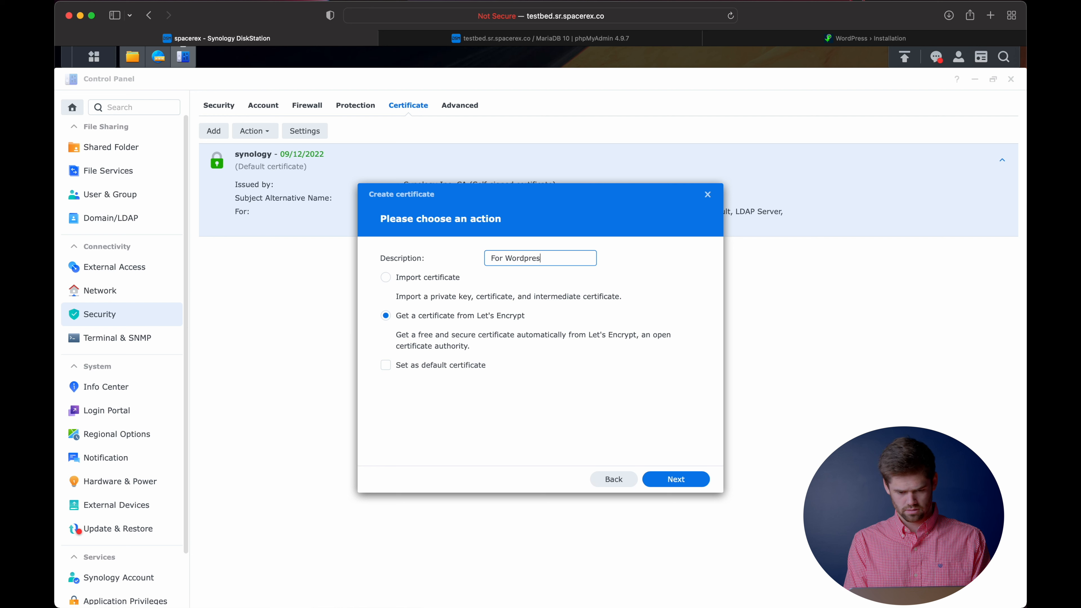
{"action": "type", "text": "s site01"}
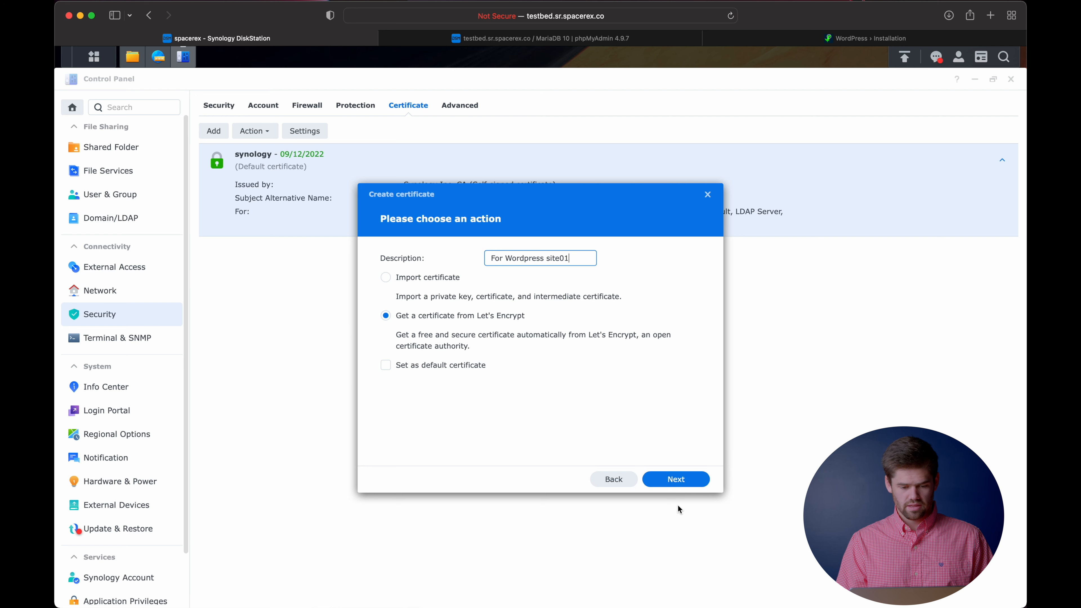
{"action": "left_click", "coordinate": [675, 486]}
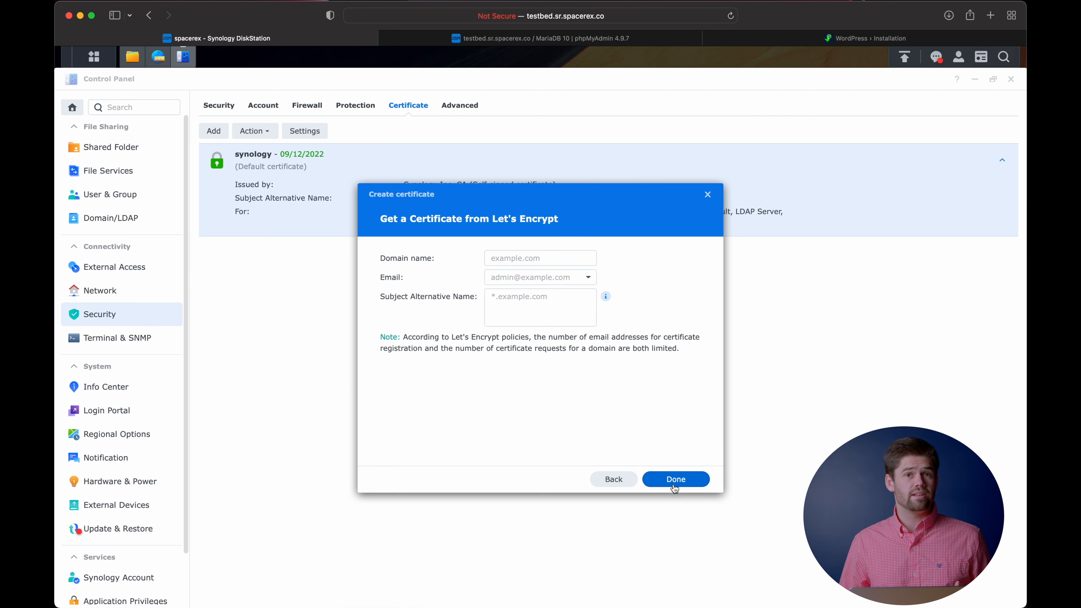
Request the Let's Encrypt certificate for domain video.spacerex.co with the admin contact e-mail
{"action": "left_click", "coordinate": [539, 260]}
{"action": "type", "text": "video"}
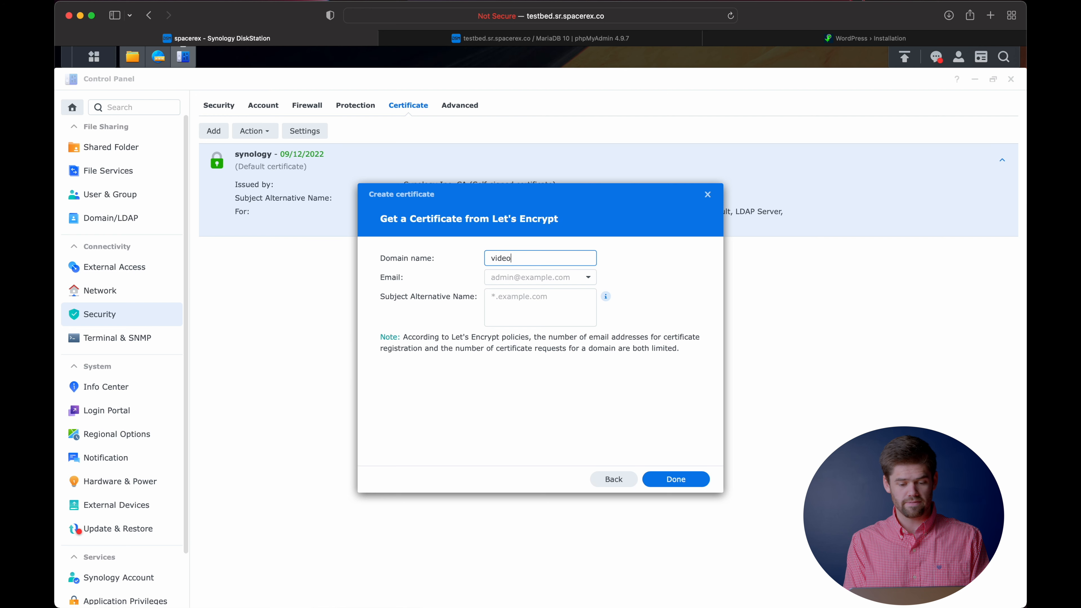
{"action": "type", "text": ".spacerex.co"}
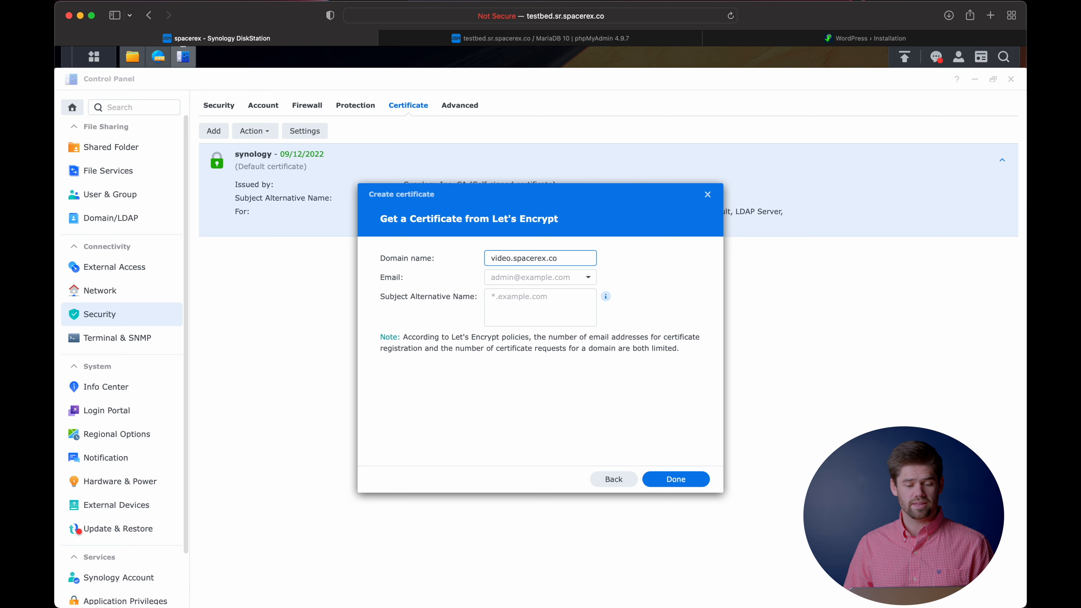
{"action": "left_click", "coordinate": [560, 279]}
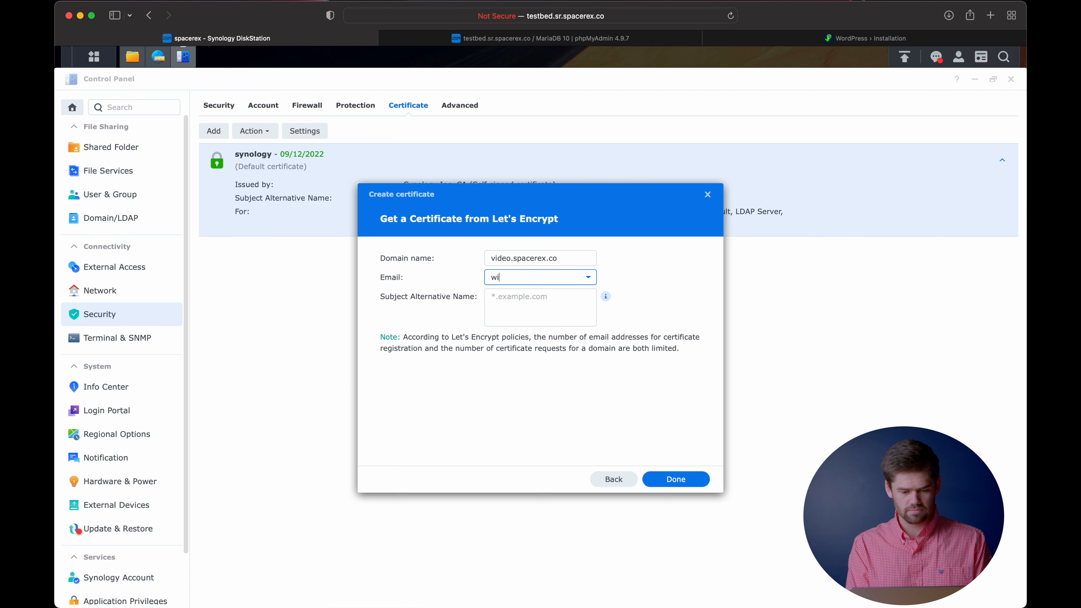
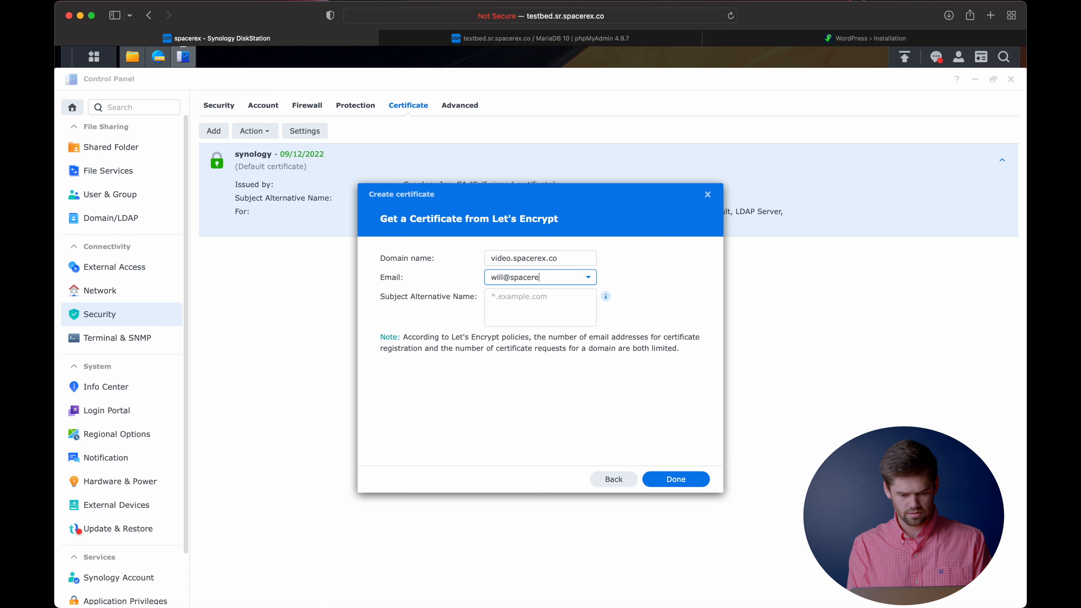
{"action": "left_click", "coordinate": [671, 479]}
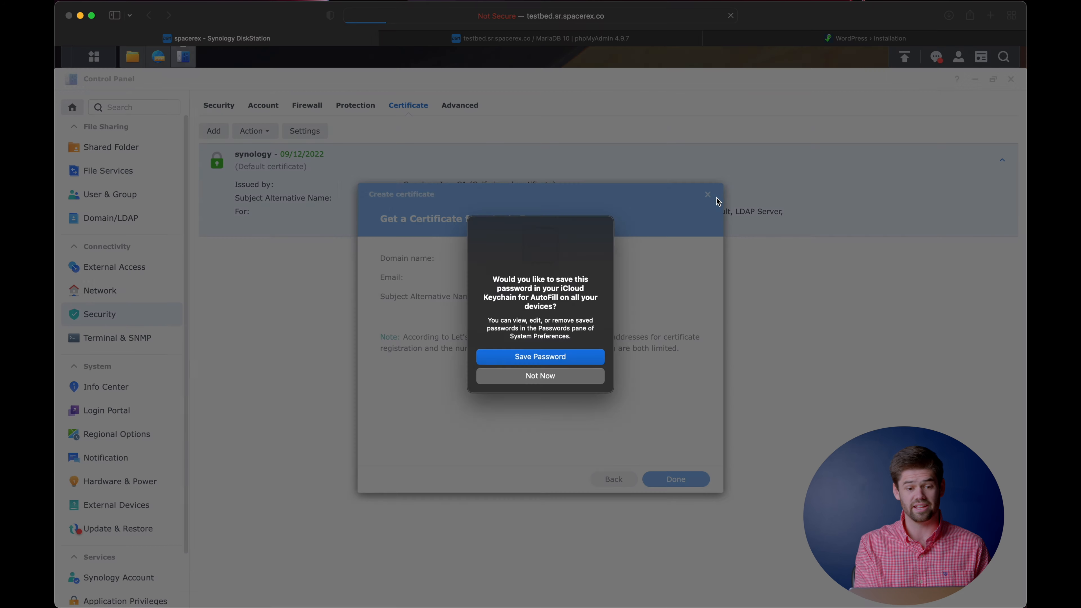
Dismiss the browser password prompt and reopen the Control Panel's Security certificate list
{"action": "left_click", "coordinate": [555, 370]}
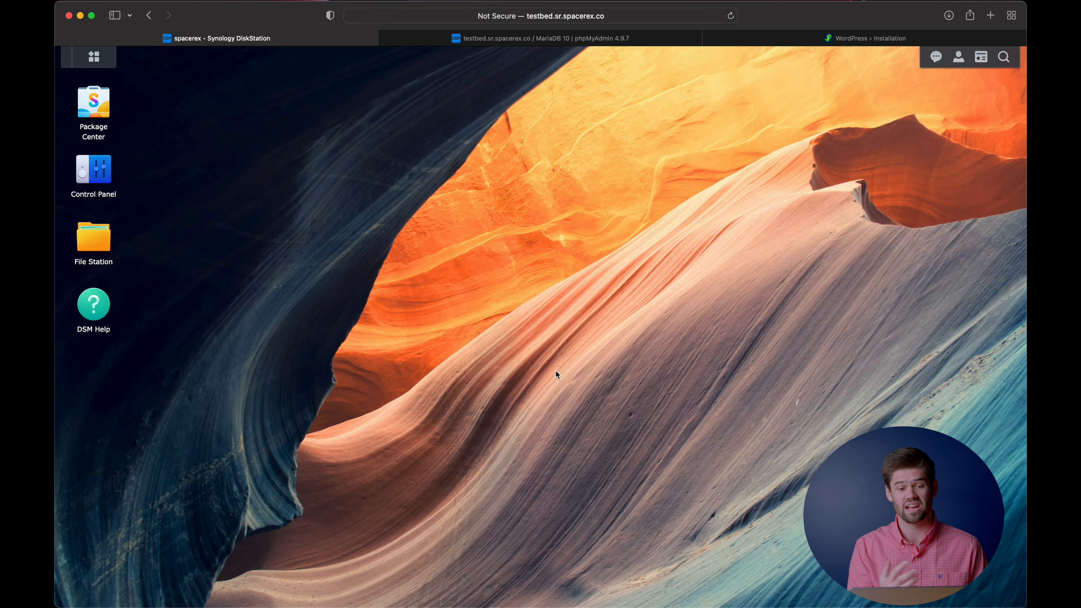
{"action": "left_click", "coordinate": [82, 176]}
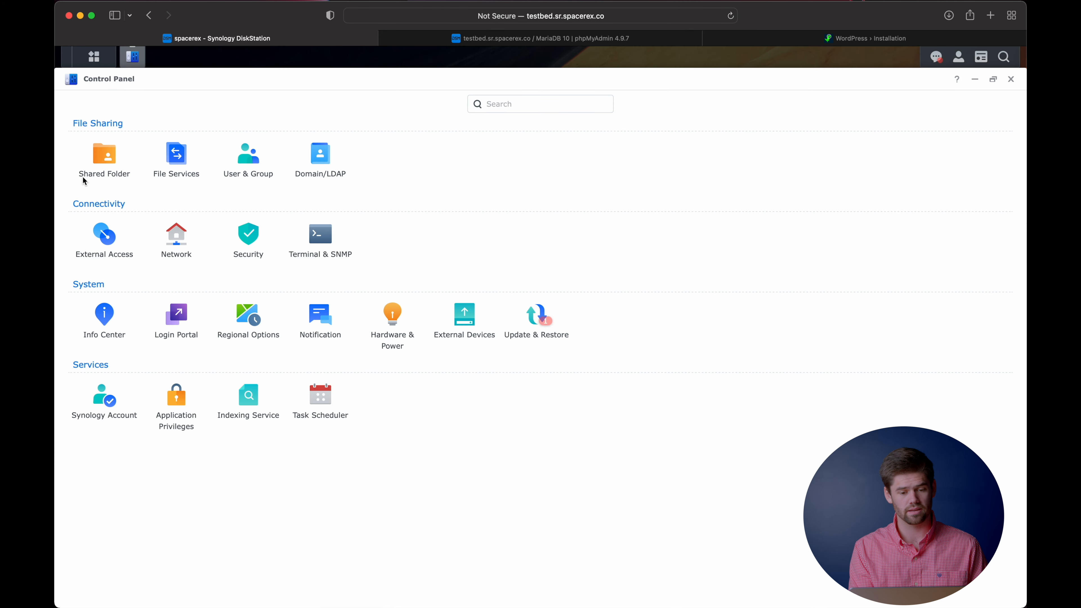
{"action": "left_click", "coordinate": [267, 265]}
{"action": "left_click", "coordinate": [408, 105]}
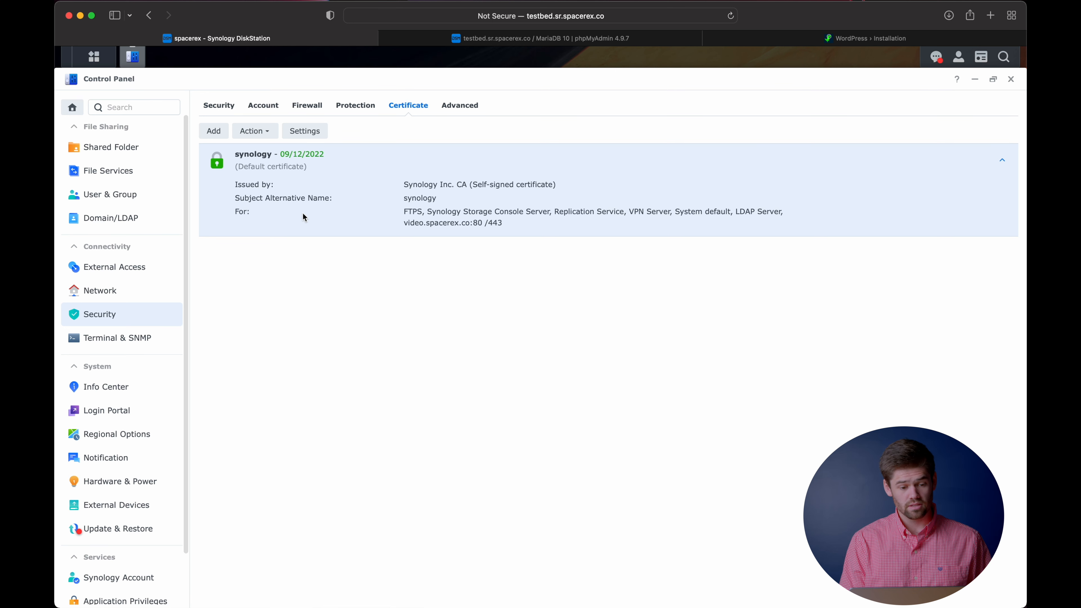
Assign the synology certificate to the video.spacerex.co:80/443 service and confirm the settings
{"action": "left_click", "coordinate": [306, 131]}
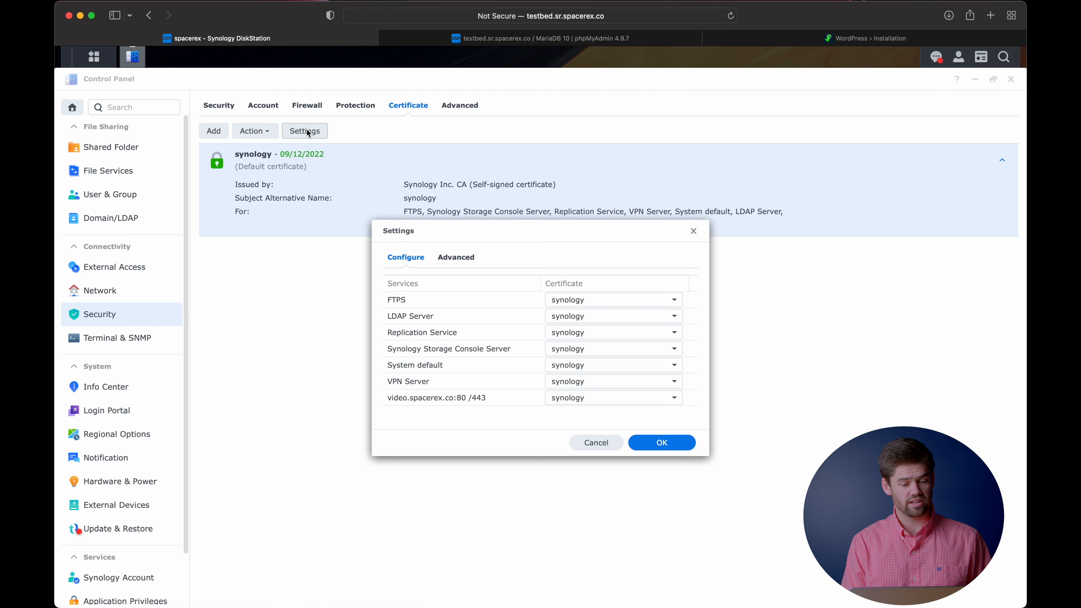
{"action": "left_click", "coordinate": [592, 397]}
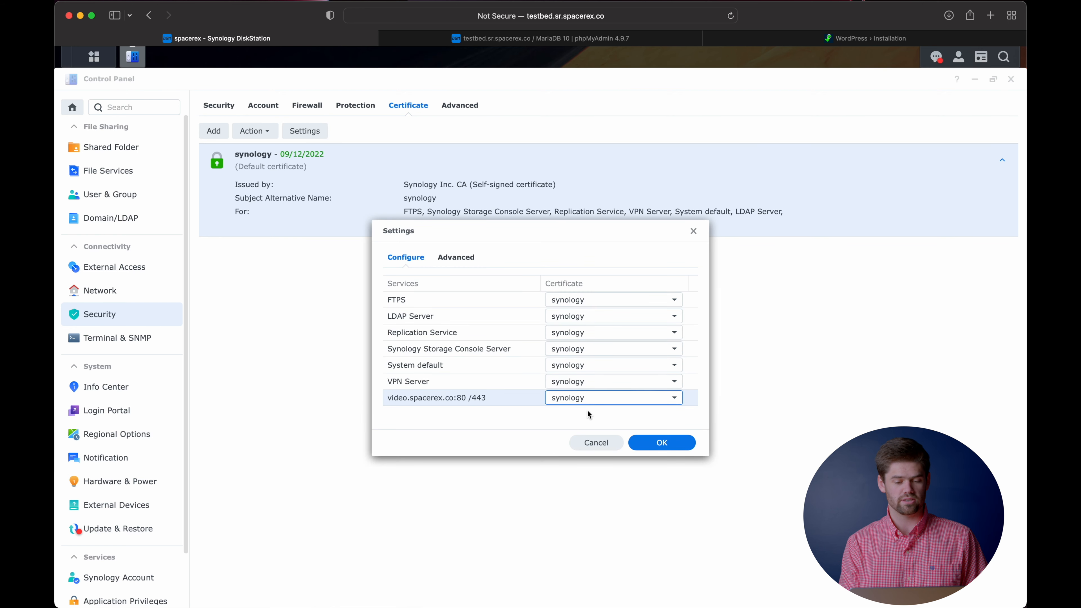
{"action": "left_click", "coordinate": [586, 399]}
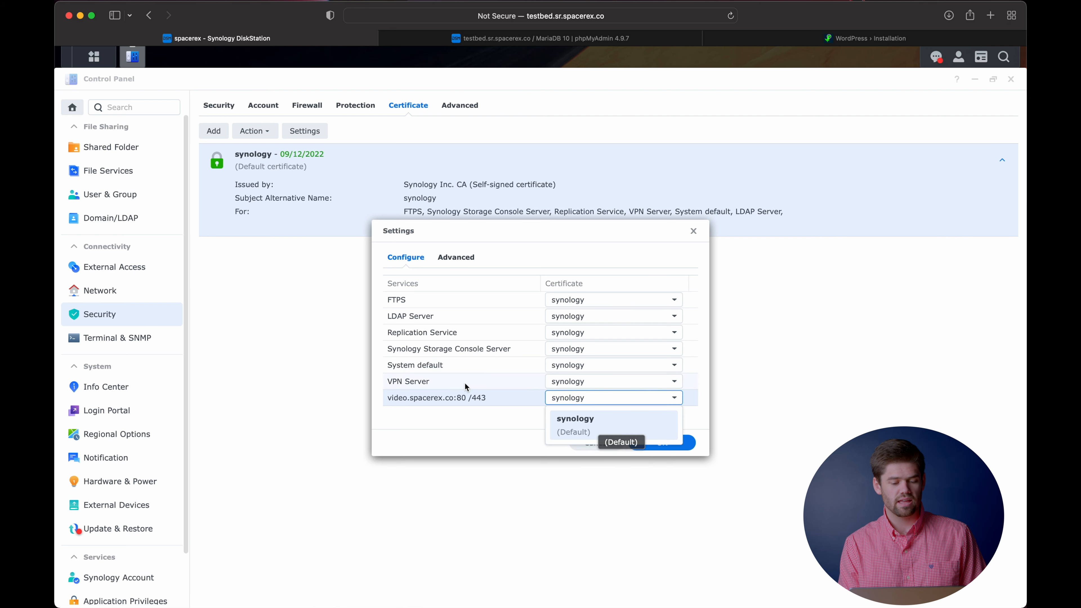
{"action": "left_click", "coordinate": [466, 398]}
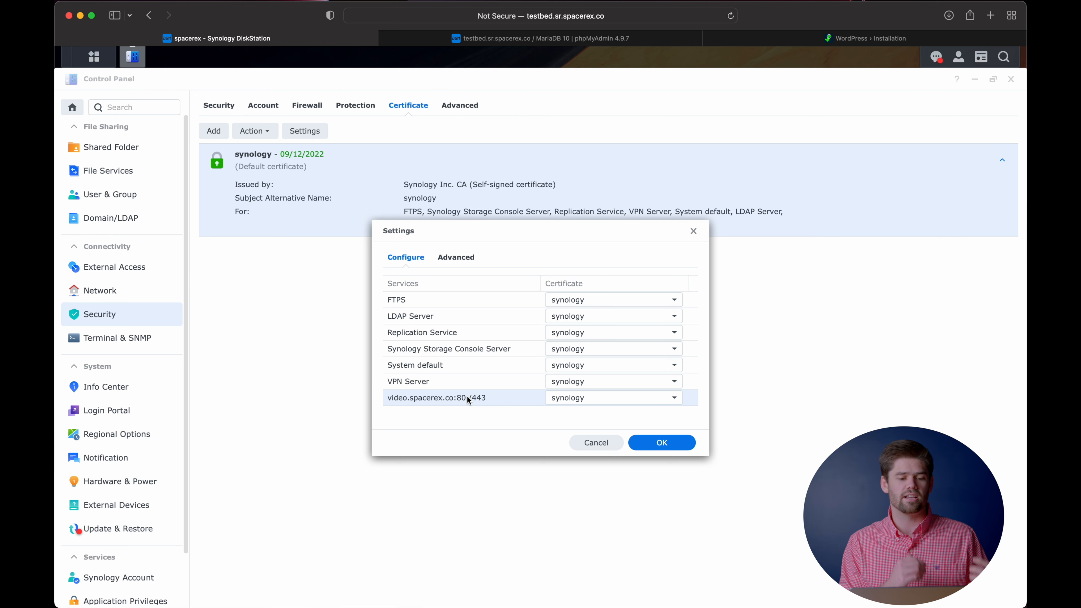
{"action": "left_click", "coordinate": [649, 442]}
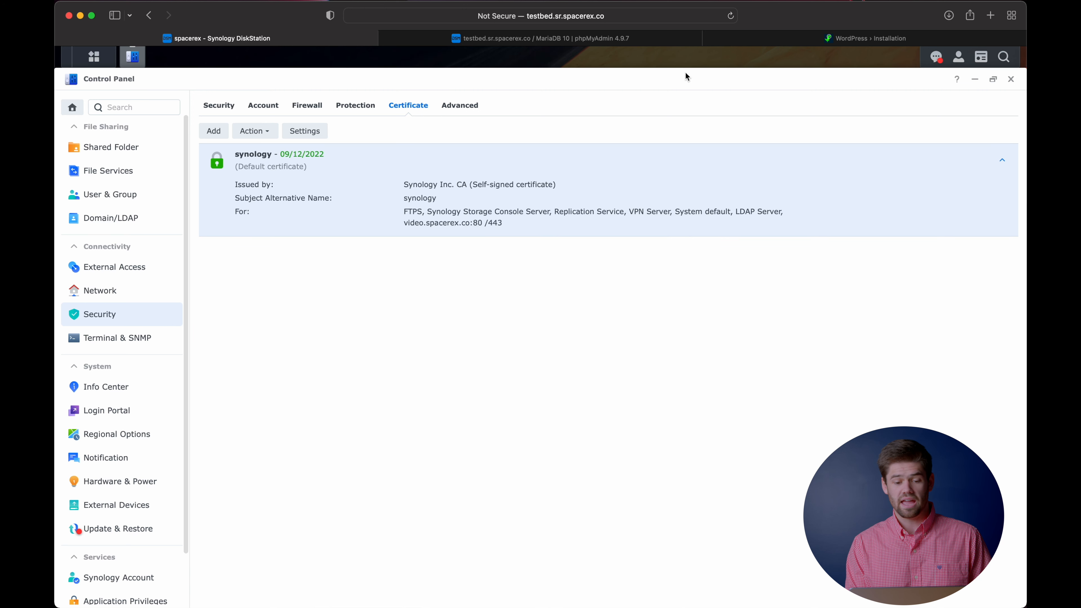
Log in to the new WordPress site with the admin username and pasted password
{"action": "mouse_move", "coordinate": [790, 39]}
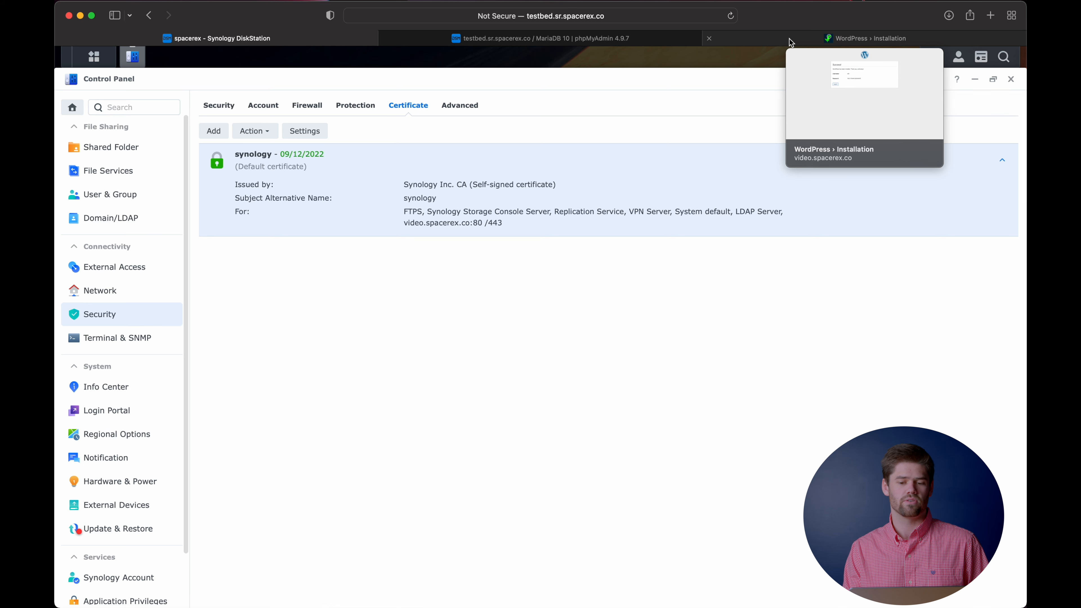
{"action": "left_click", "coordinate": [790, 41]}
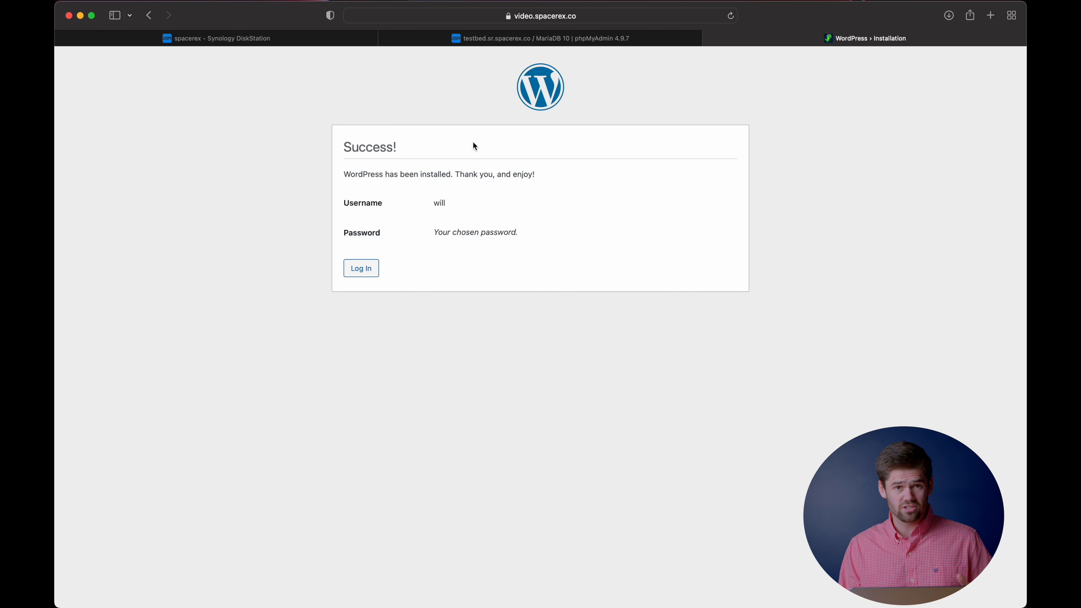
{"action": "left_click", "coordinate": [360, 271]}
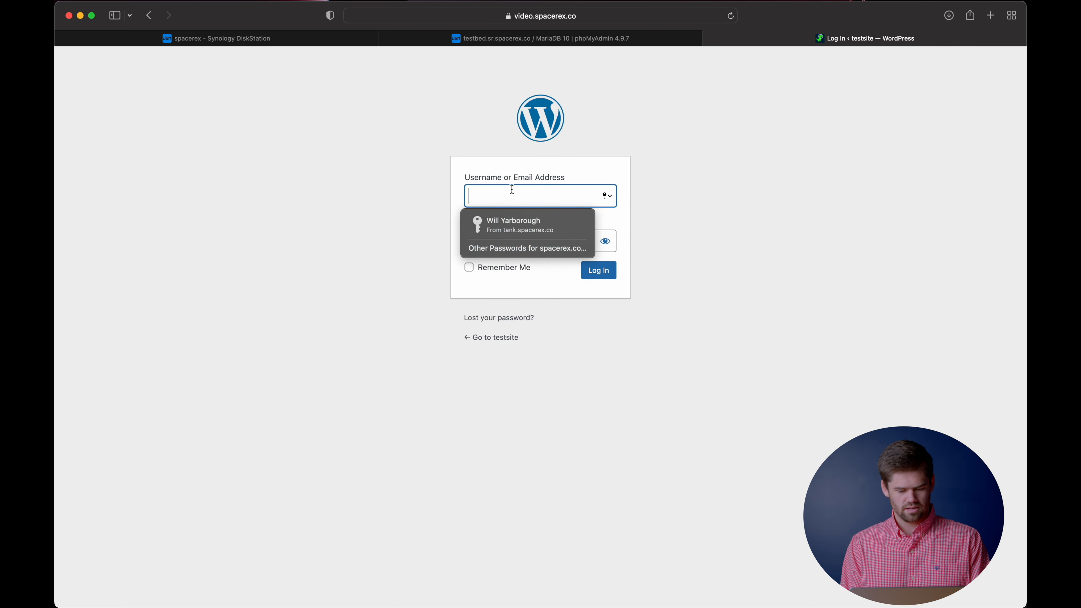
{"action": "type", "text": "will"}
{"action": "key", "text": "Tab"}
{"action": "key", "text": "super+v"}
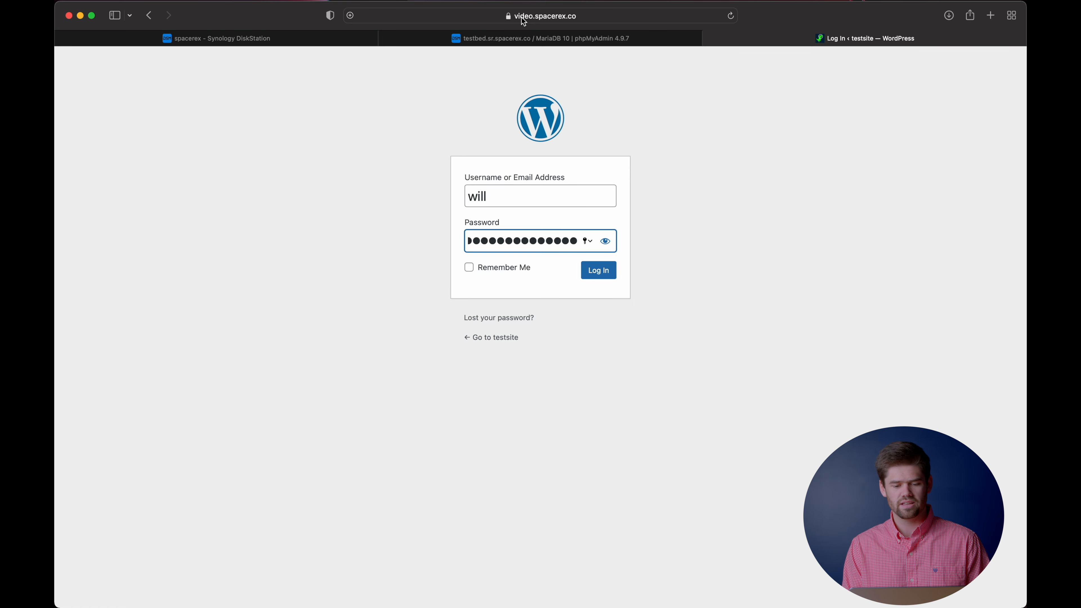
{"action": "left_click", "coordinate": [594, 270]}
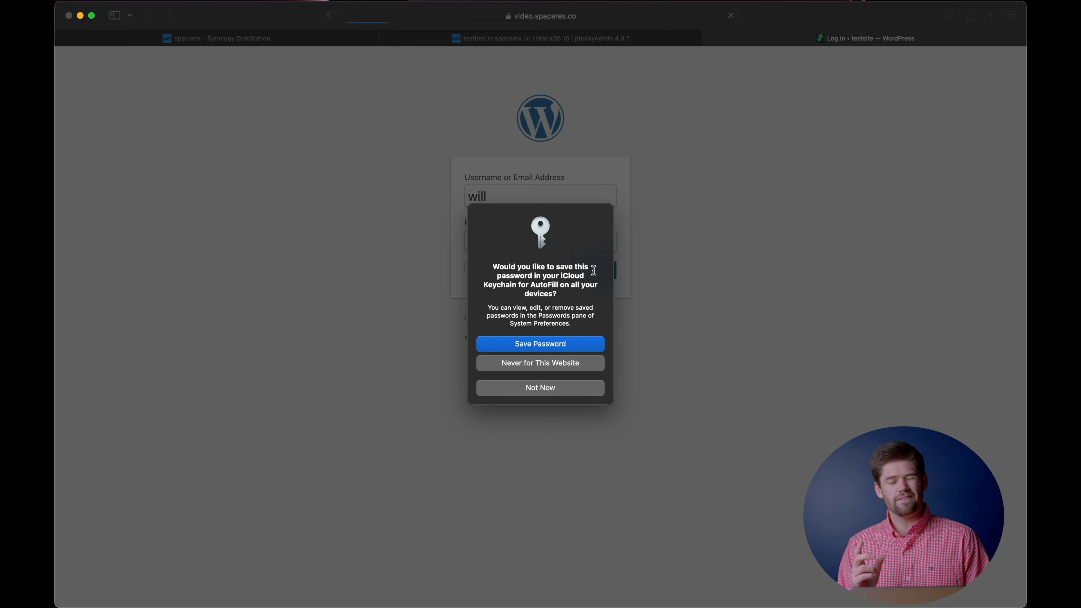
{"action": "left_click", "coordinate": [568, 389]}
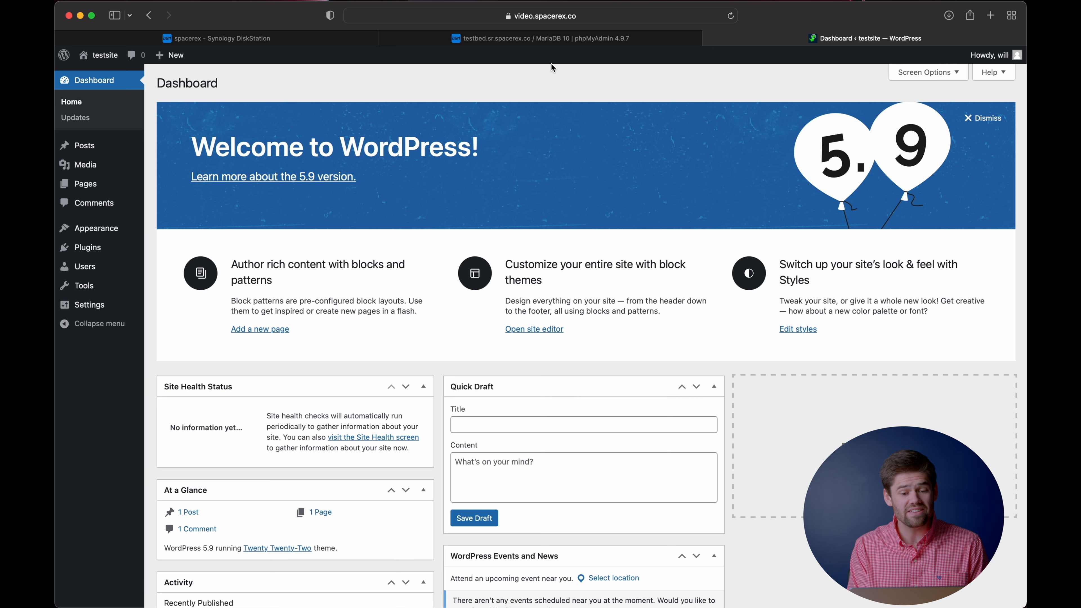
{"action": "left_click", "coordinate": [509, 16]}
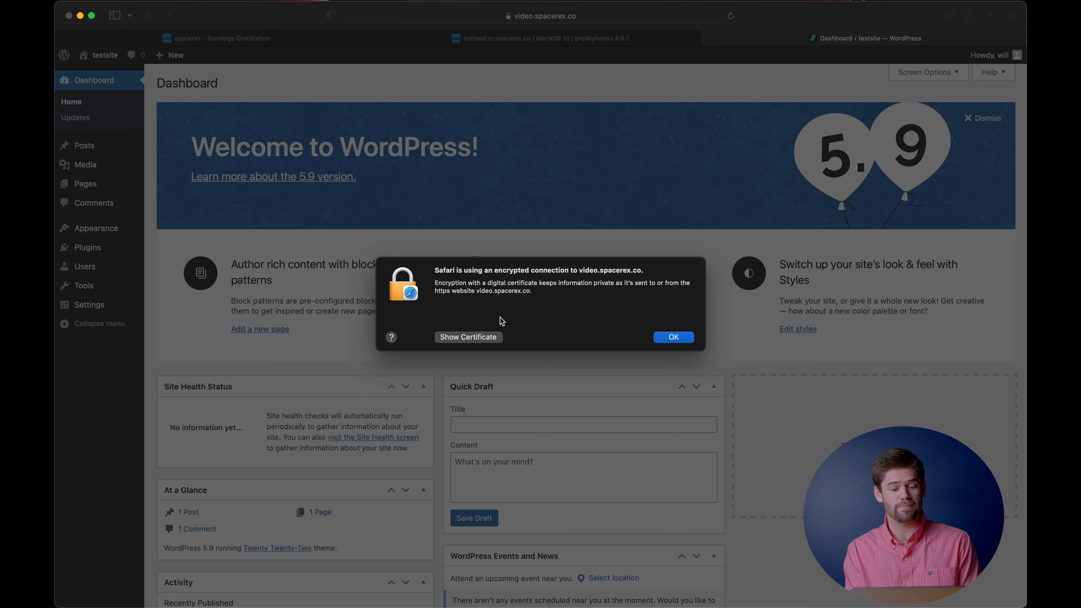
{"action": "left_click", "coordinate": [495, 339]}
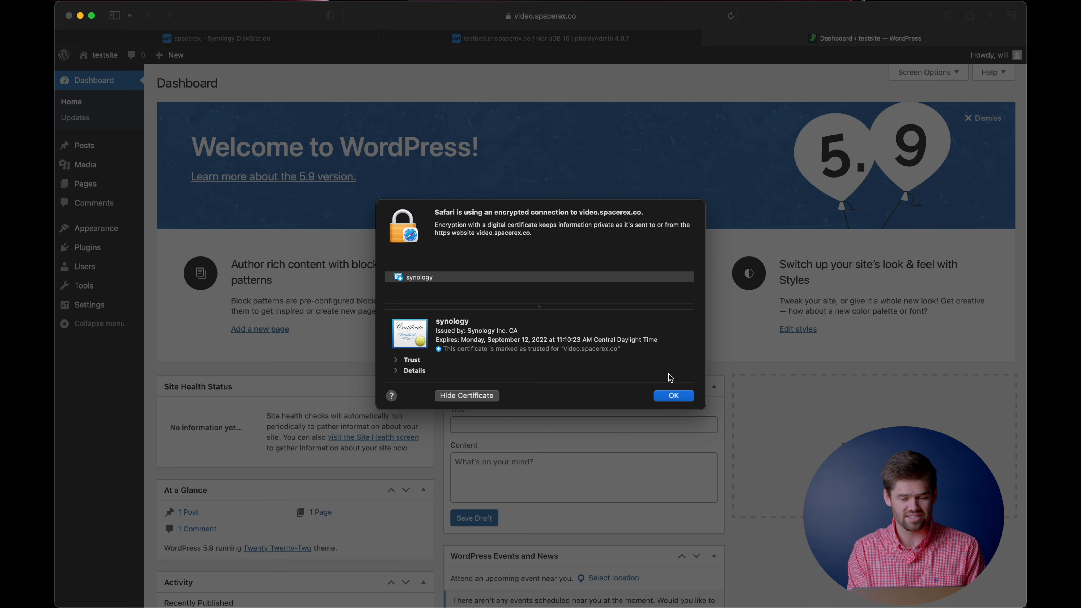
{"action": "left_click", "coordinate": [673, 395]}
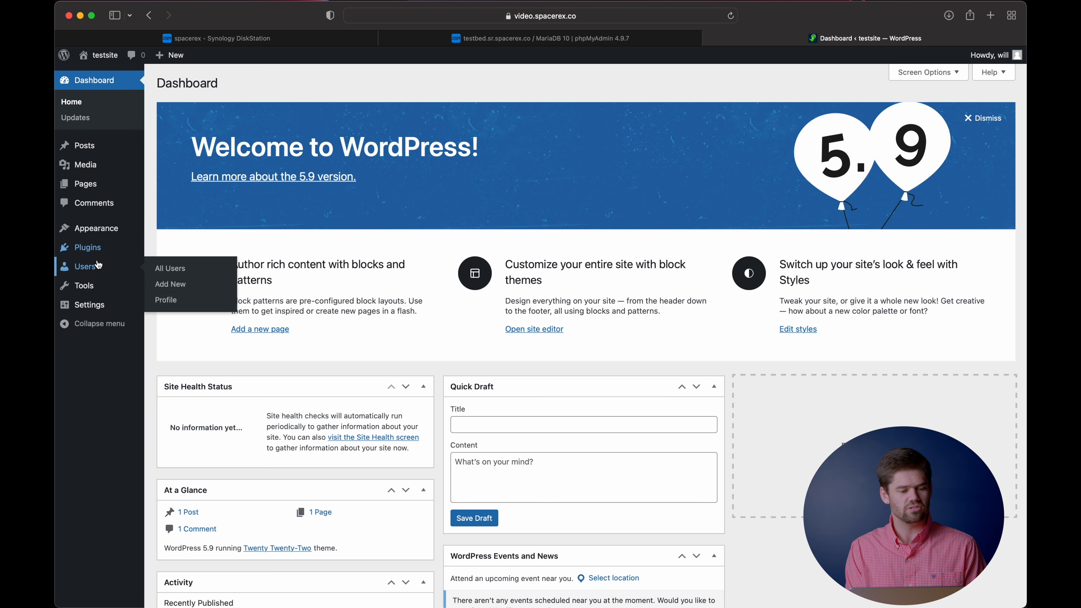
Customize the active Twenty Twenty-Two theme from Appearance > Themes
{"action": "mouse_move", "coordinate": [95, 255]}
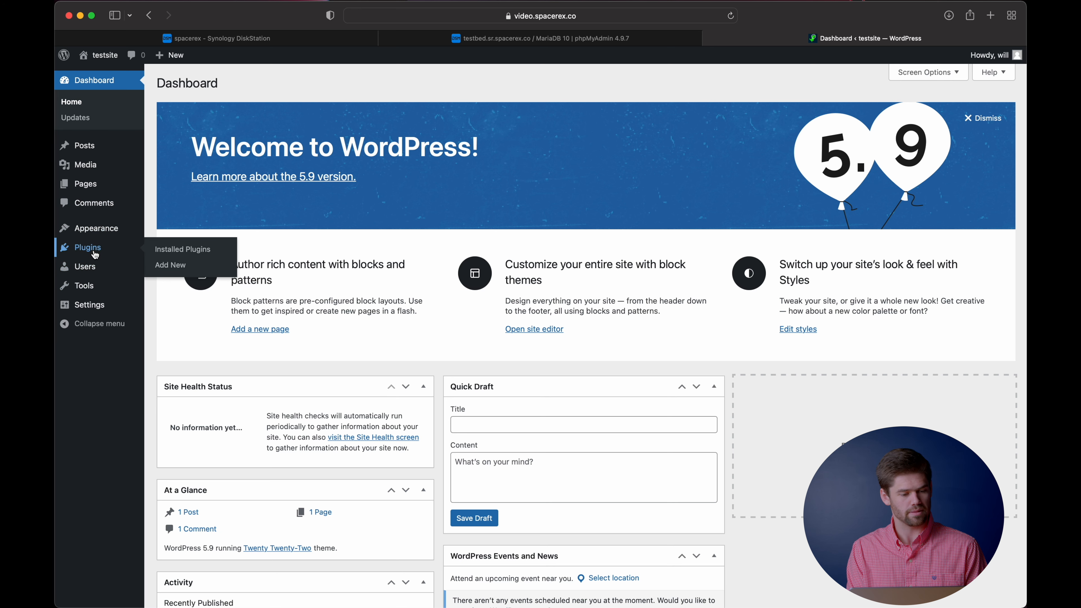
{"action": "left_click", "coordinate": [168, 230]}
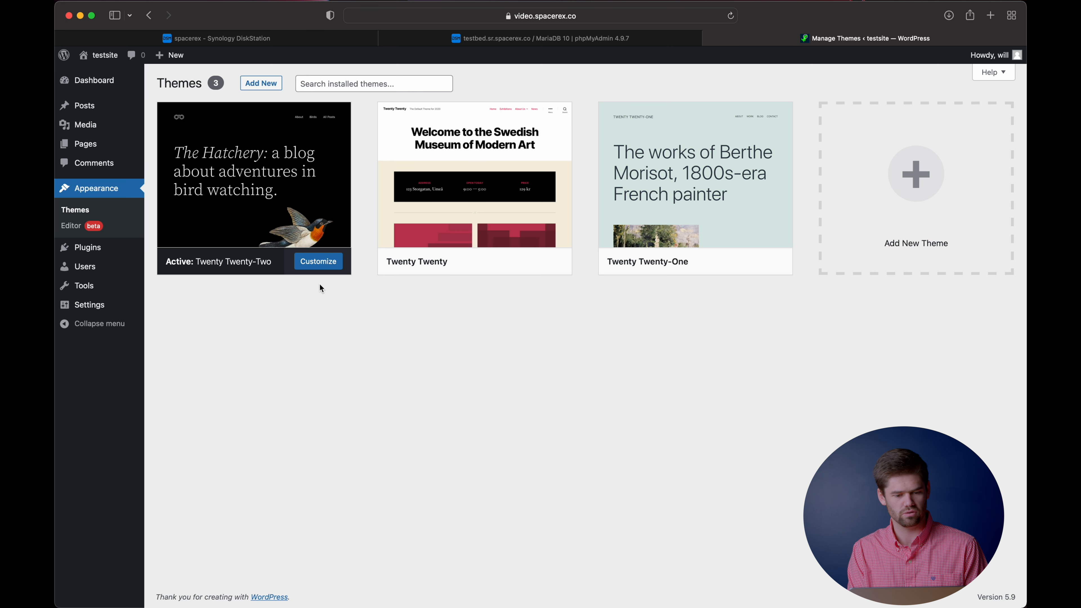
{"action": "left_click", "coordinate": [314, 265]}
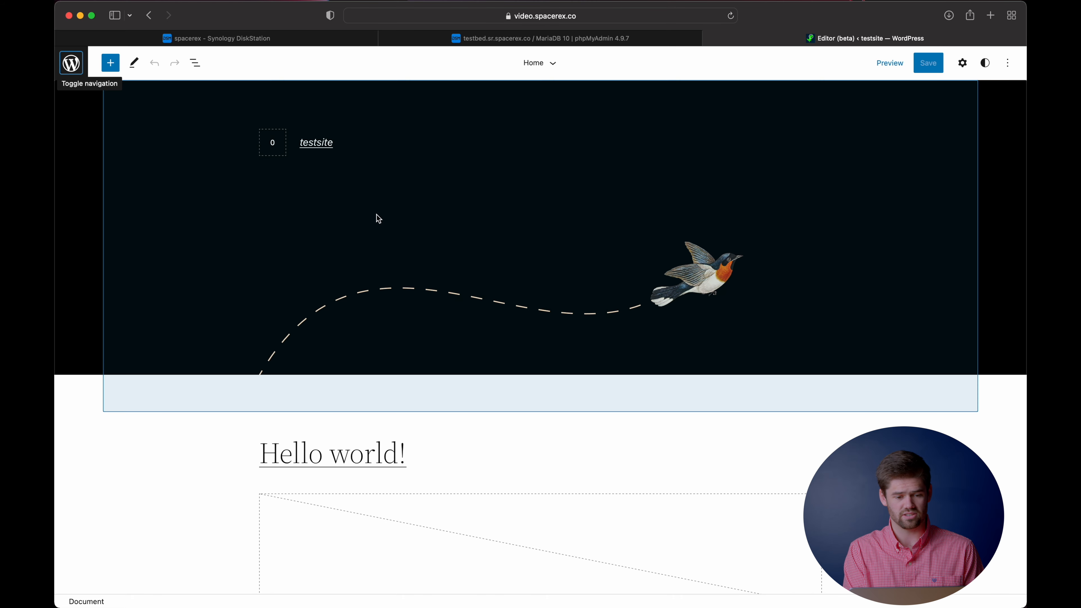
Retitle the site from testsite to 'Spacerex says hello world!', removing the stray S
{"action": "double_click", "coordinate": [320, 143]}
{"action": "type", "text": "Spacerex says hello world! S"}
{"action": "left_click", "coordinate": [338, 461]}
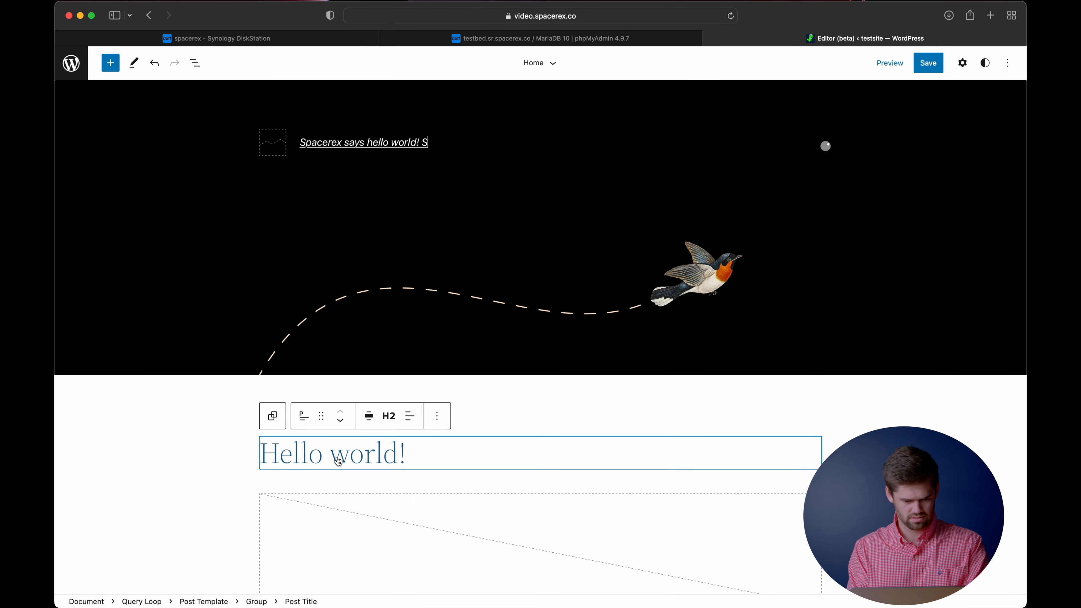
{"action": "key", "text": "BackSpace"}
Review the unsaved changes and save the new site title from the site editor
{"action": "scroll", "coordinate": [365, 457], "scroll_direction": "down", "scroll_amount": 1}
{"action": "left_click", "coordinate": [365, 457]}
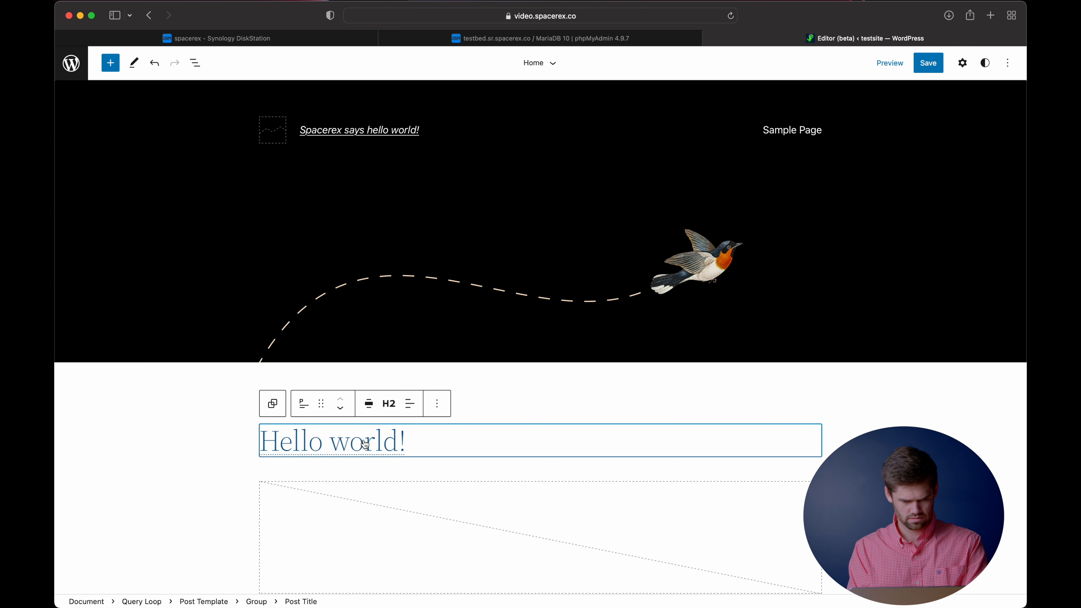
{"action": "left_click", "coordinate": [333, 490]}
{"action": "left_click", "coordinate": [366, 443]}
{"action": "left_click", "coordinate": [437, 403]}
{"action": "left_click", "coordinate": [287, 154]}
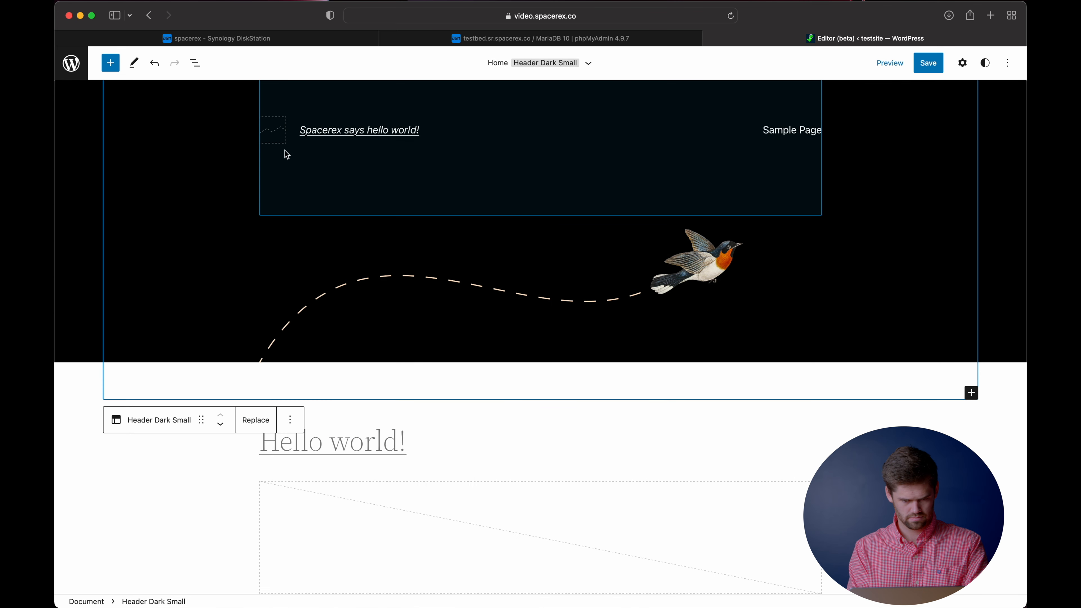
{"action": "left_click", "coordinate": [924, 66]}
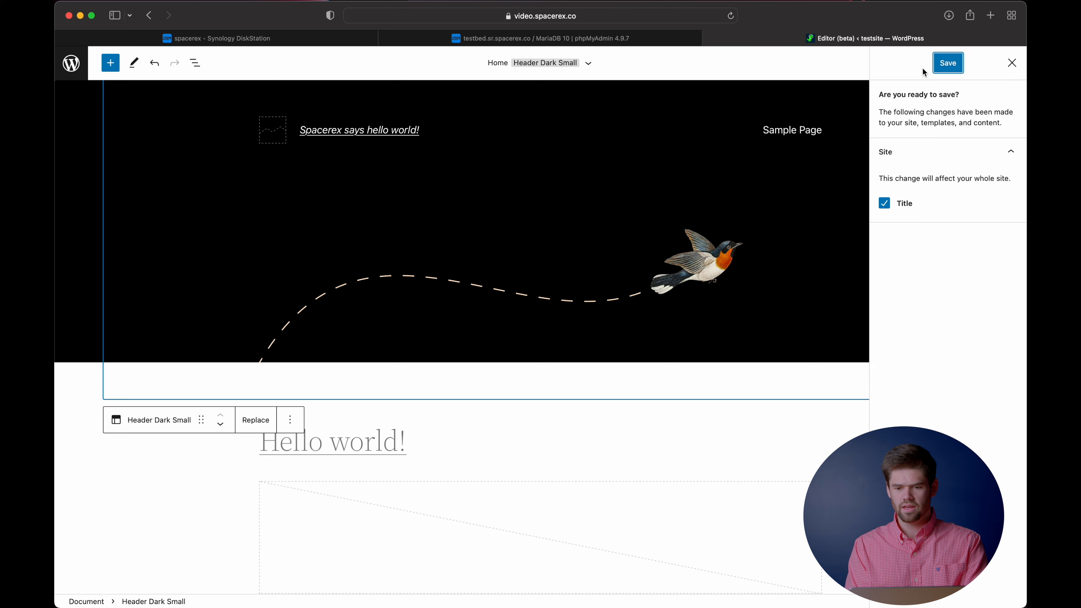
{"action": "left_click", "coordinate": [944, 71]}
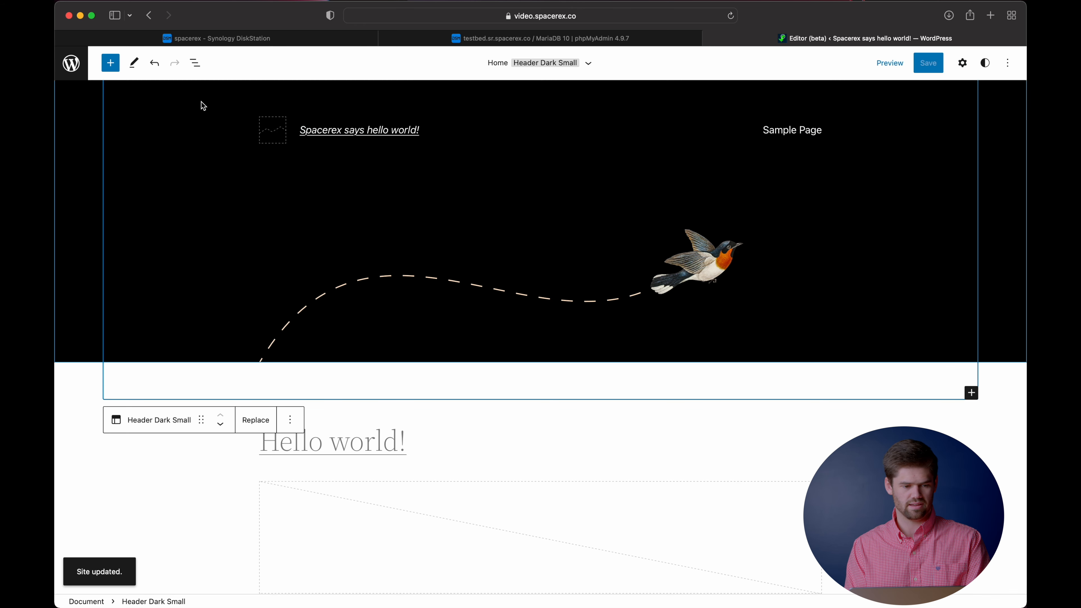
{"action": "left_click", "coordinate": [532, 16]}
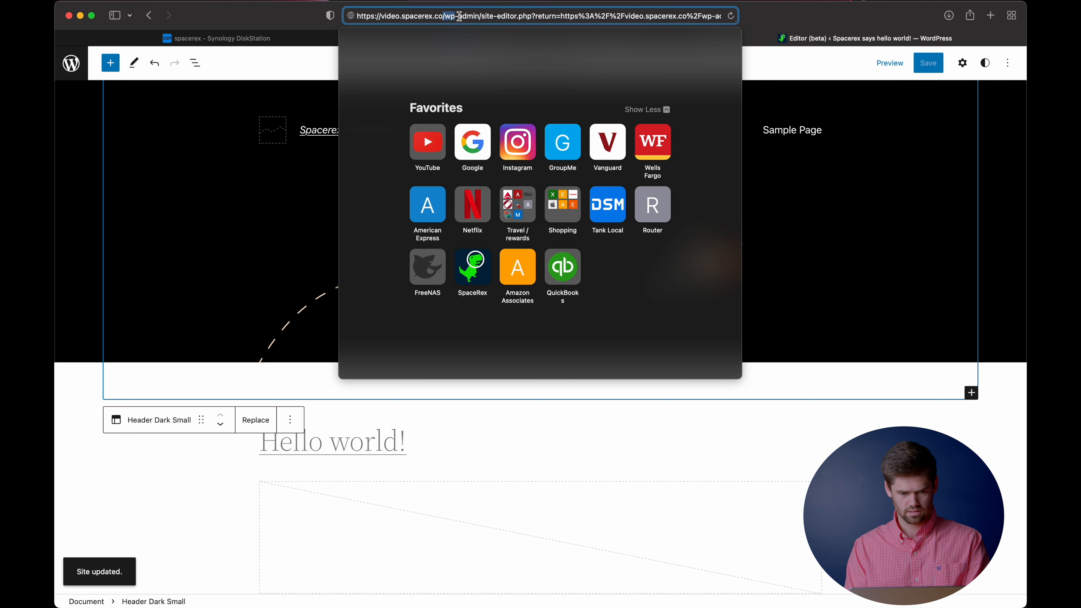
{"action": "left_click", "coordinate": [445, 16]}
{"action": "key", "text": "super+shift+Right"}
{"action": "key", "text": "BackSpace"}
{"action": "key", "text": "Return"}
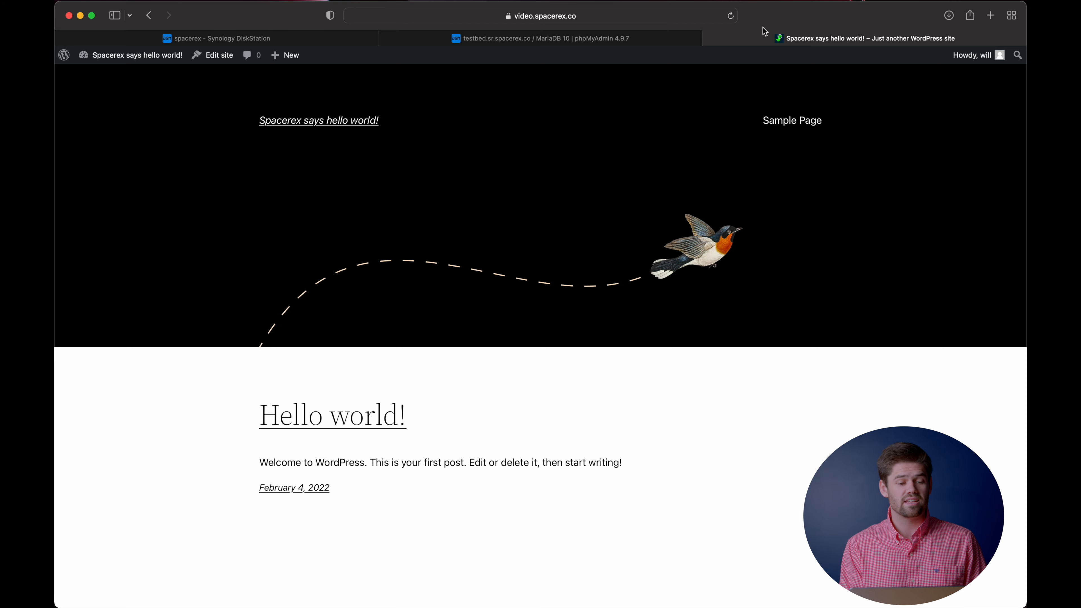
{"action": "scroll", "coordinate": [394, 273], "scroll_direction": "down", "scroll_amount": 3}
{"action": "scroll", "coordinate": [395, 277], "scroll_direction": "up", "scroll_amount": 5}
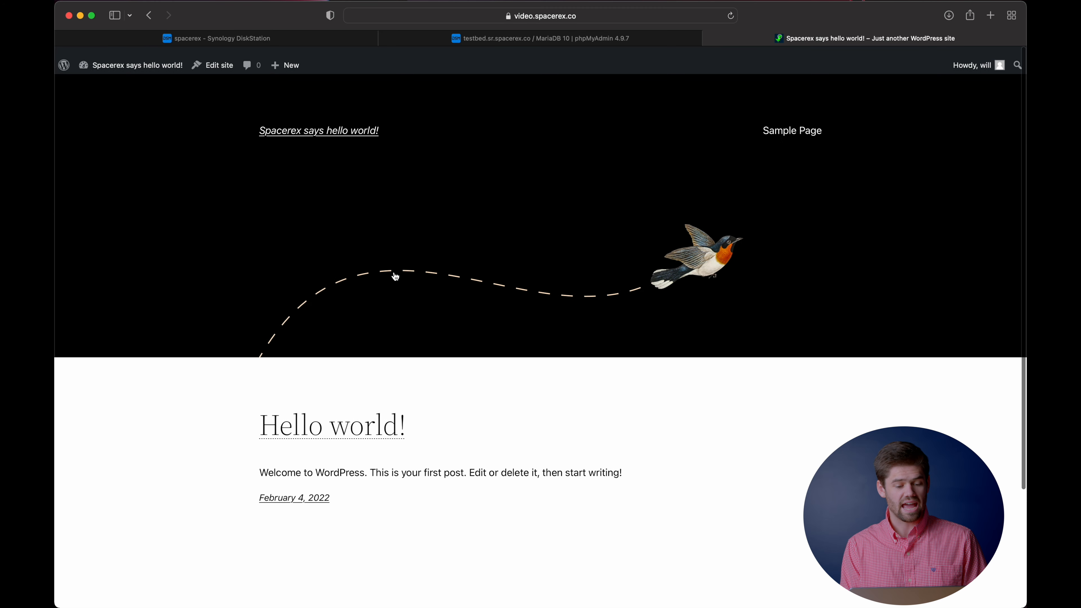